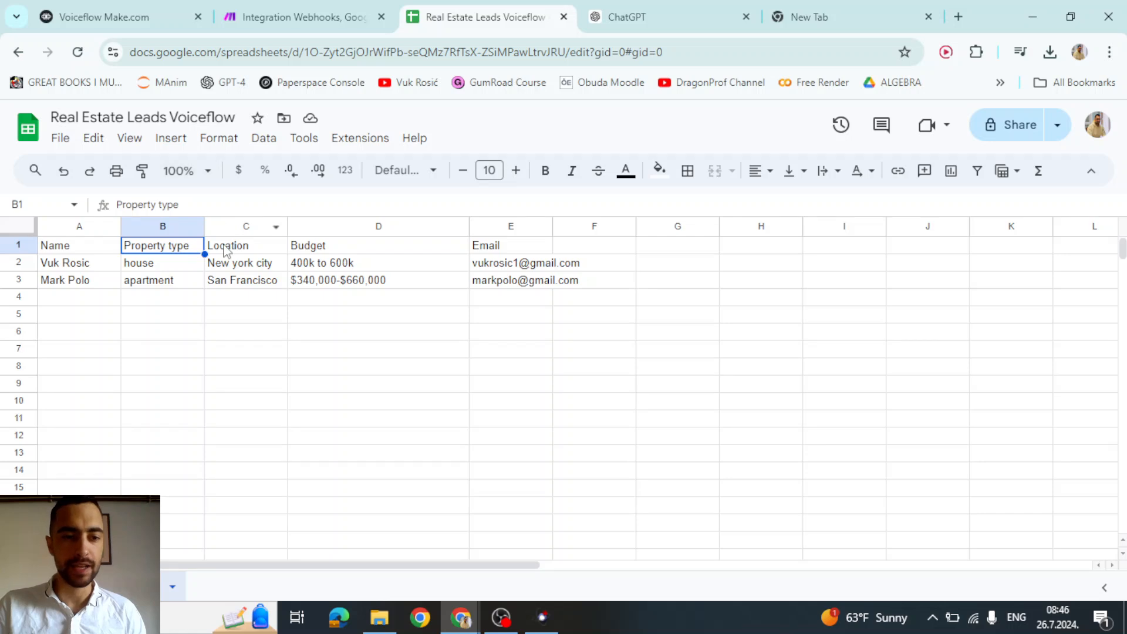
- Inspect the Budget (D1) and Email (E1) column headers in the Real Estate Leads sheet
click(348, 248)
click(496, 250)
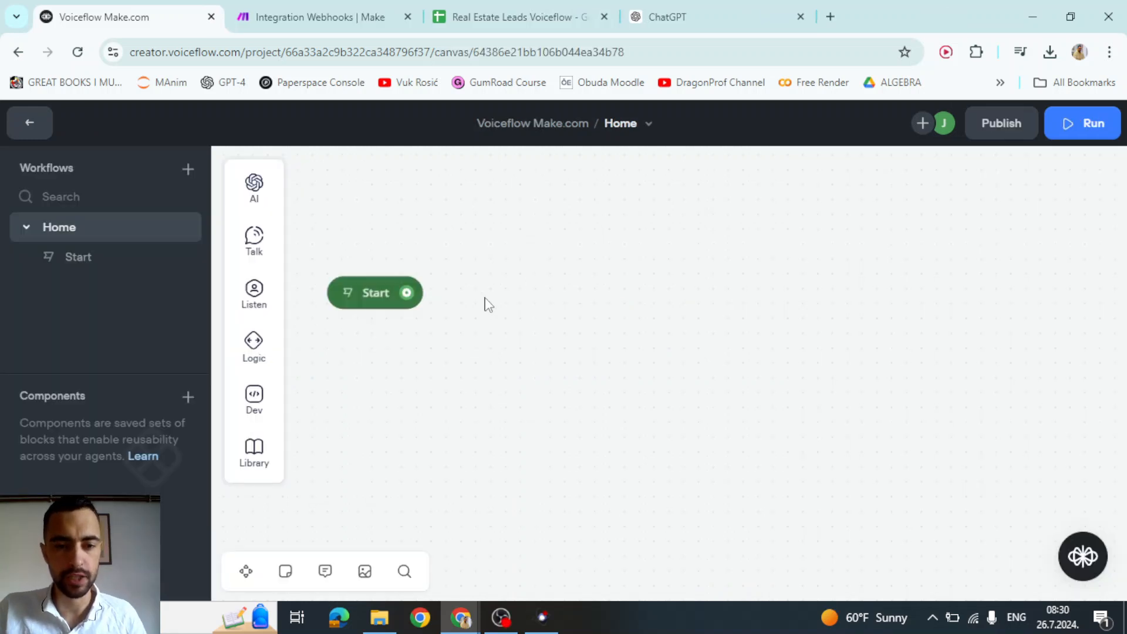
- Connect a new text block after Start with the pasted Brick Agency greeting and property question
drag(576, 275, 577, 275)
mouse_move(647, 333)
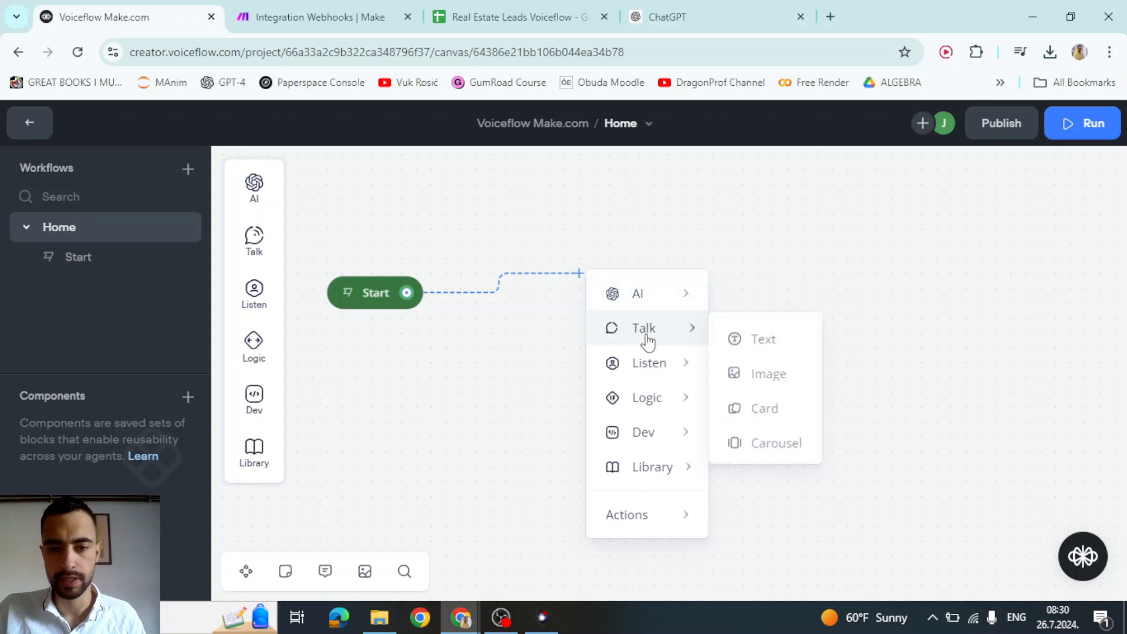
click(734, 335)
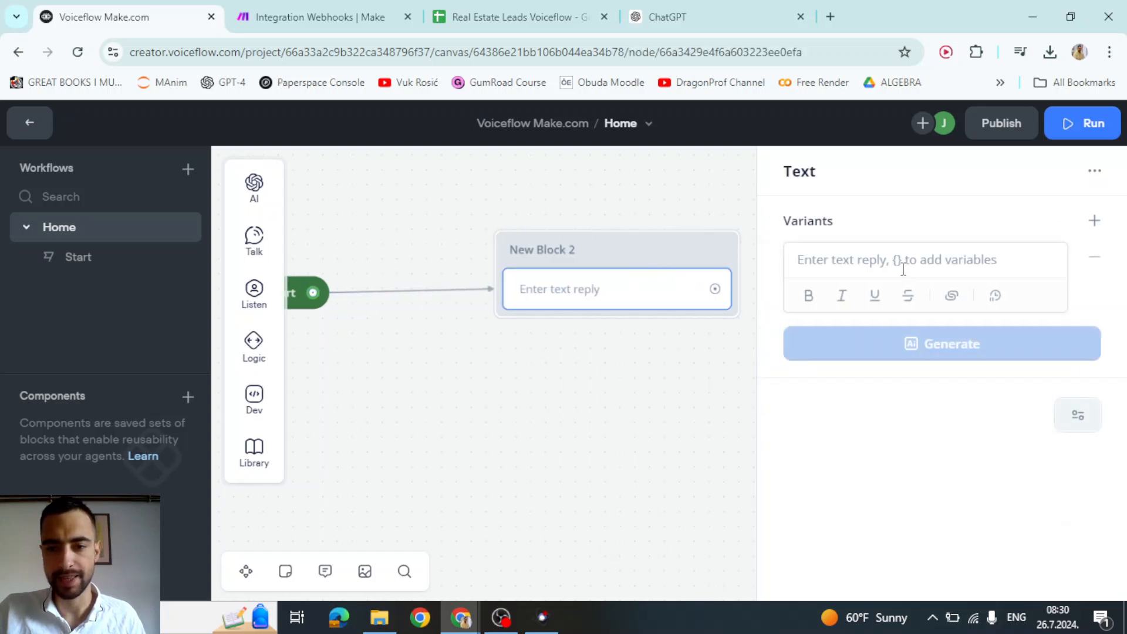
click(905, 269)
text(Hello! Welcome to Brick Agency. What kind of property are you looking to buy?)
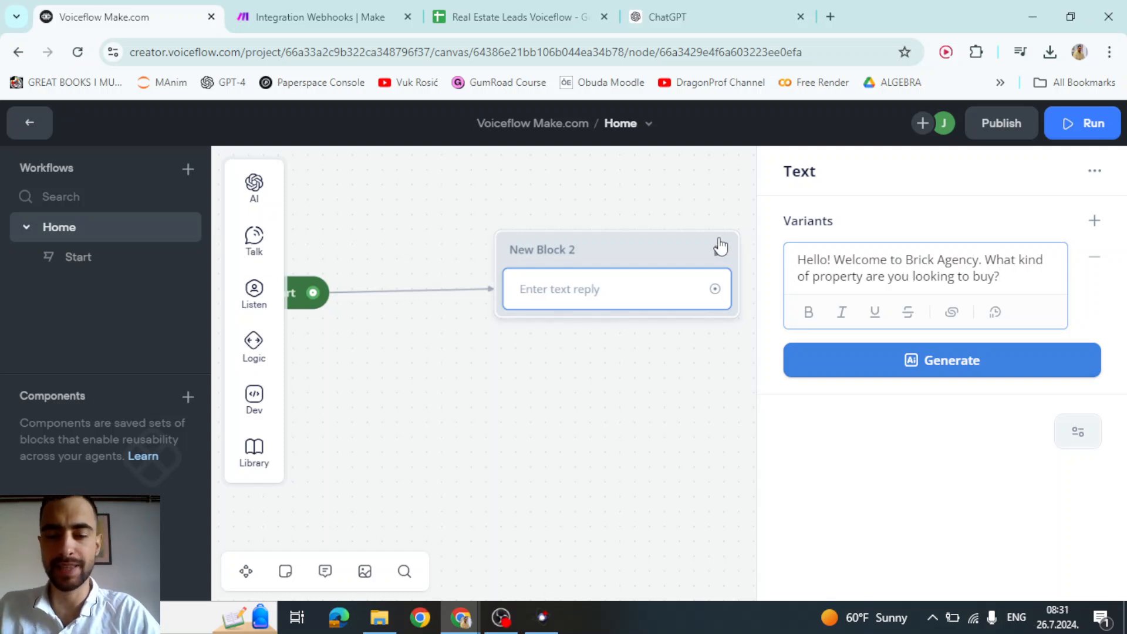
click(628, 387)
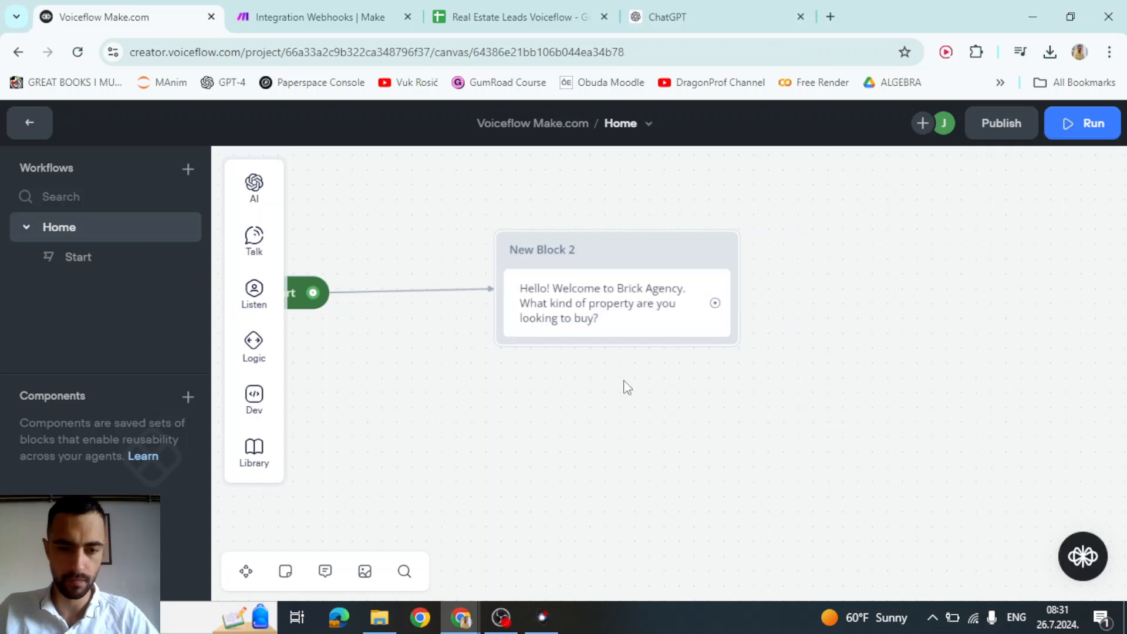
- Add a Capture step to New Block 2 storing the reply in a new property_type variable
mouse_move(254, 293)
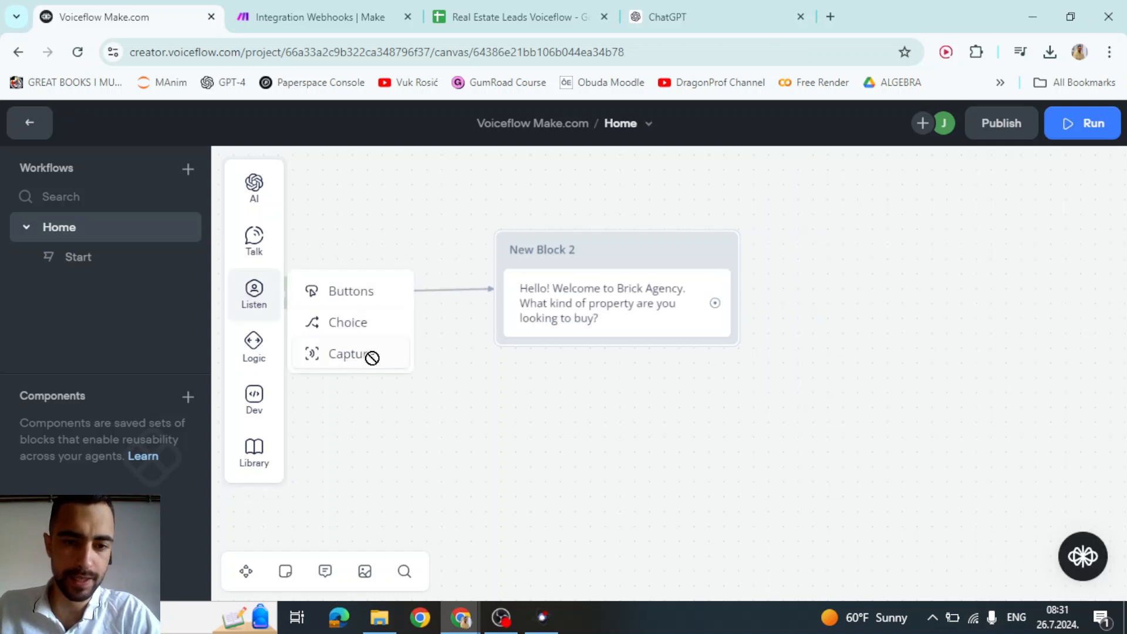
drag(373, 358, 631, 376)
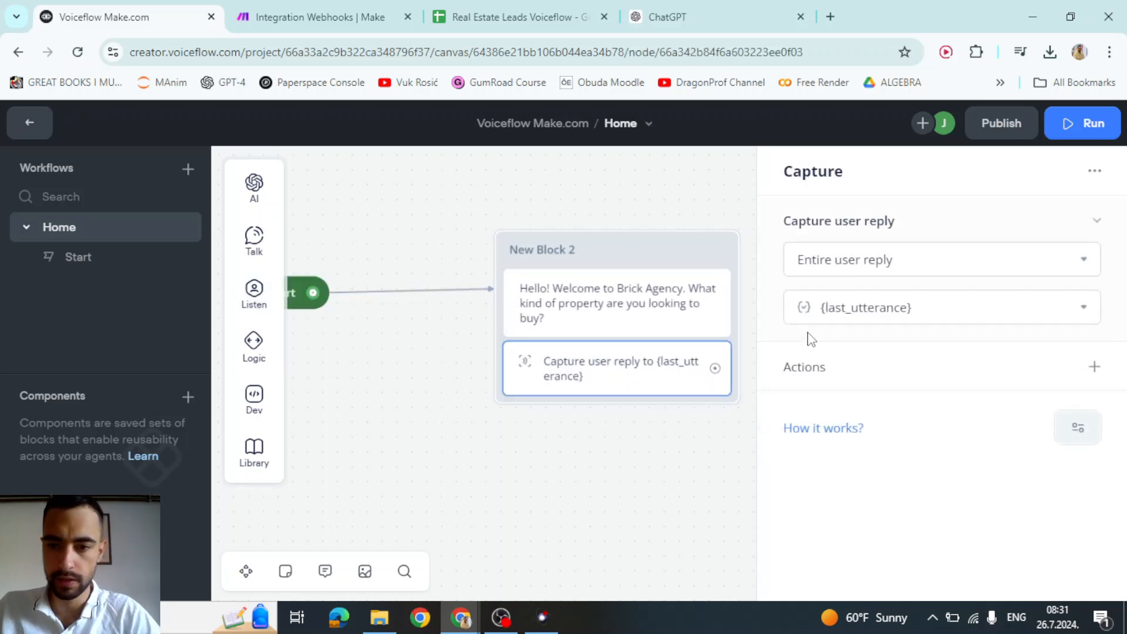
click(874, 268)
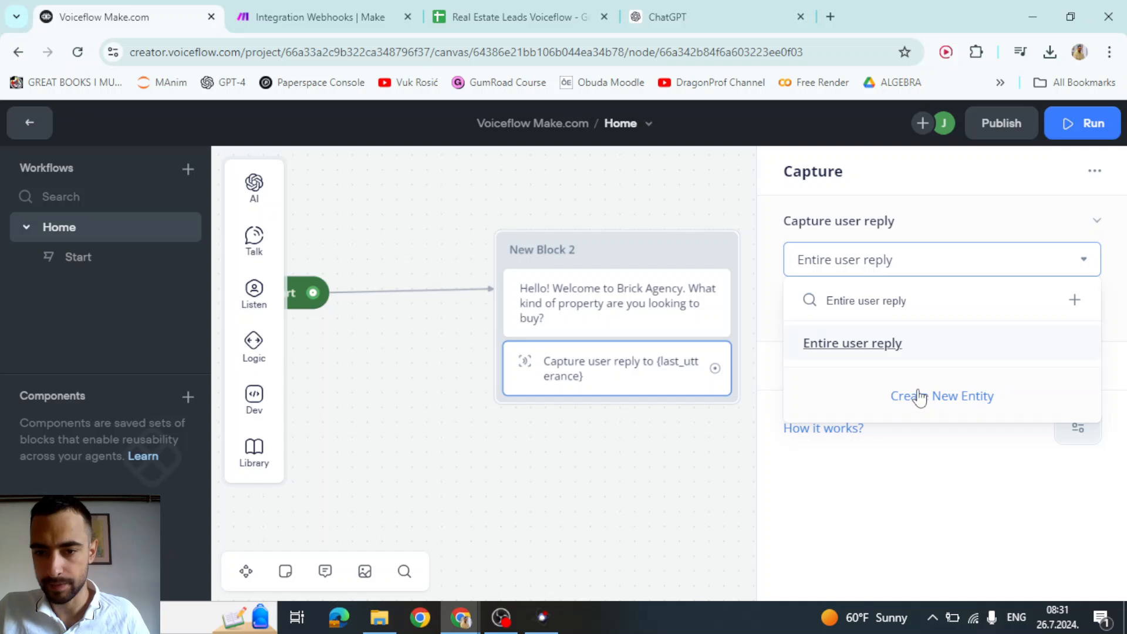
click(901, 265)
click(903, 269)
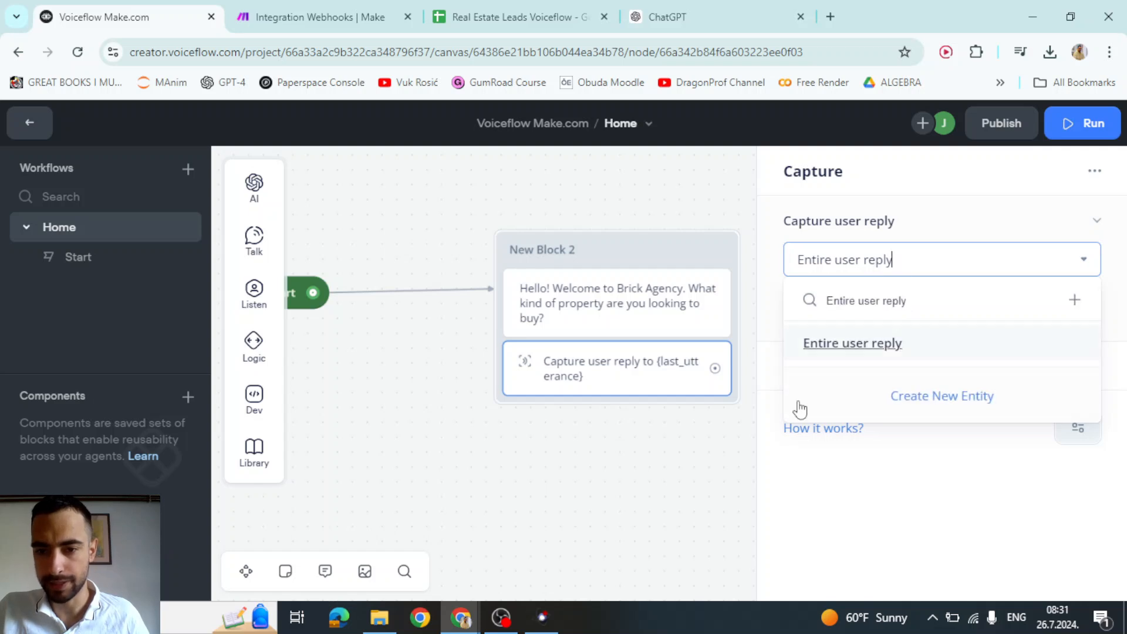
click(881, 361)
click(893, 307)
click(890, 258)
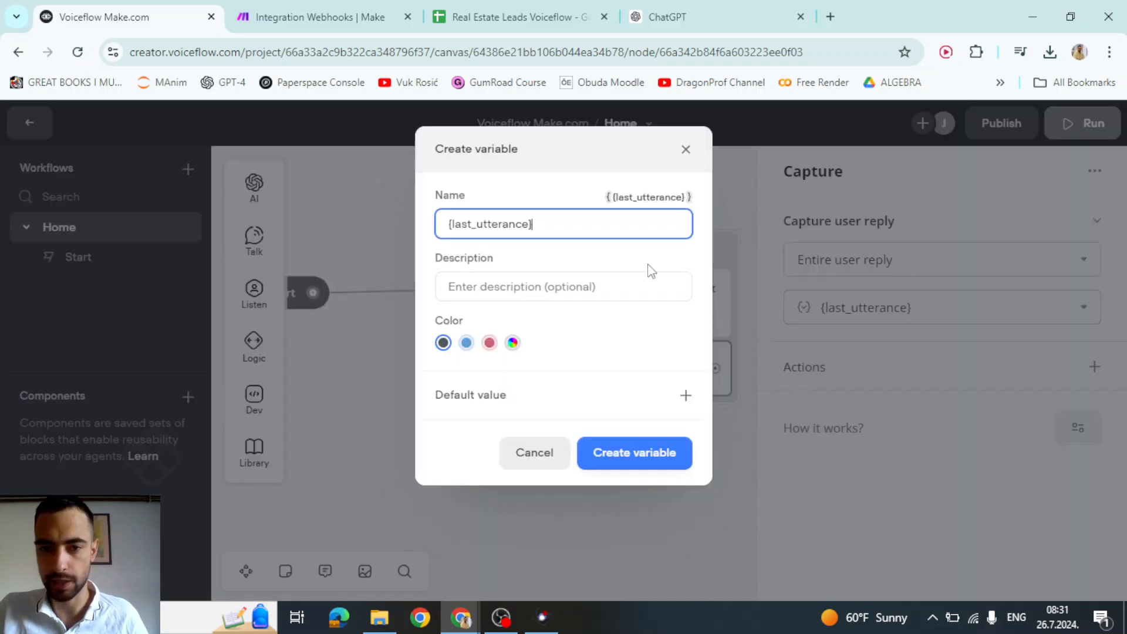
key(ctrl+a)
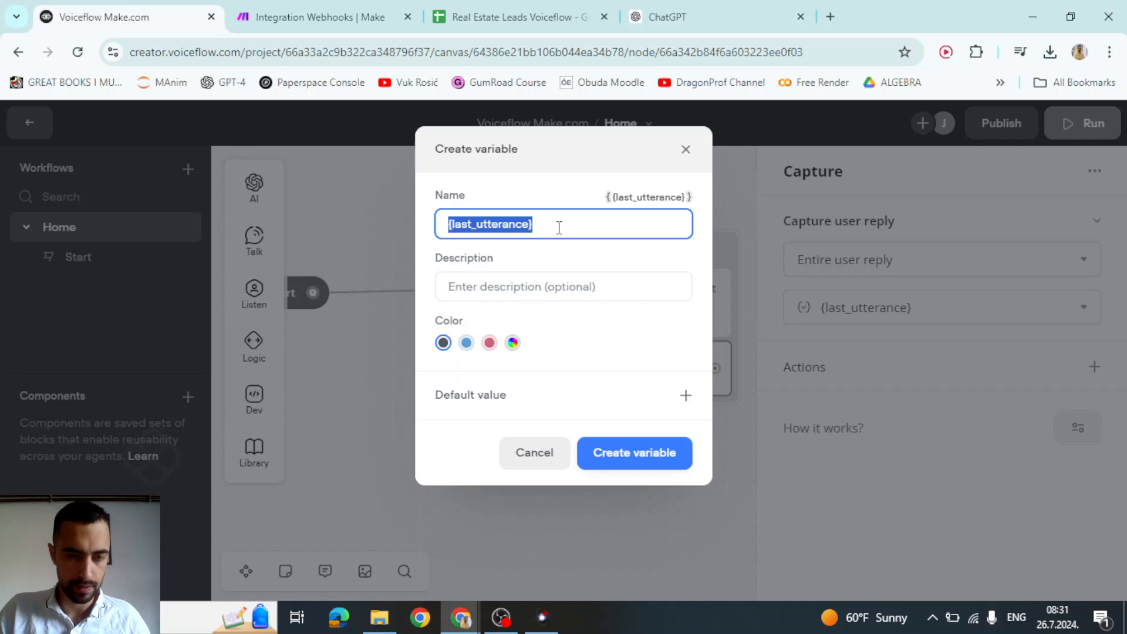
text(property_type)
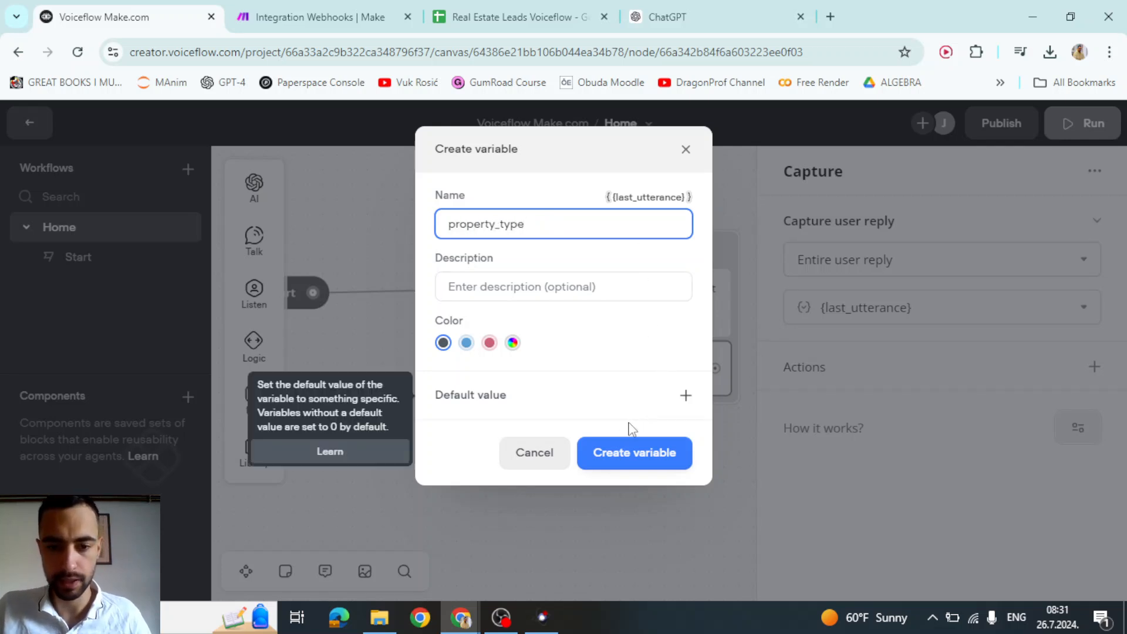
click(633, 453)
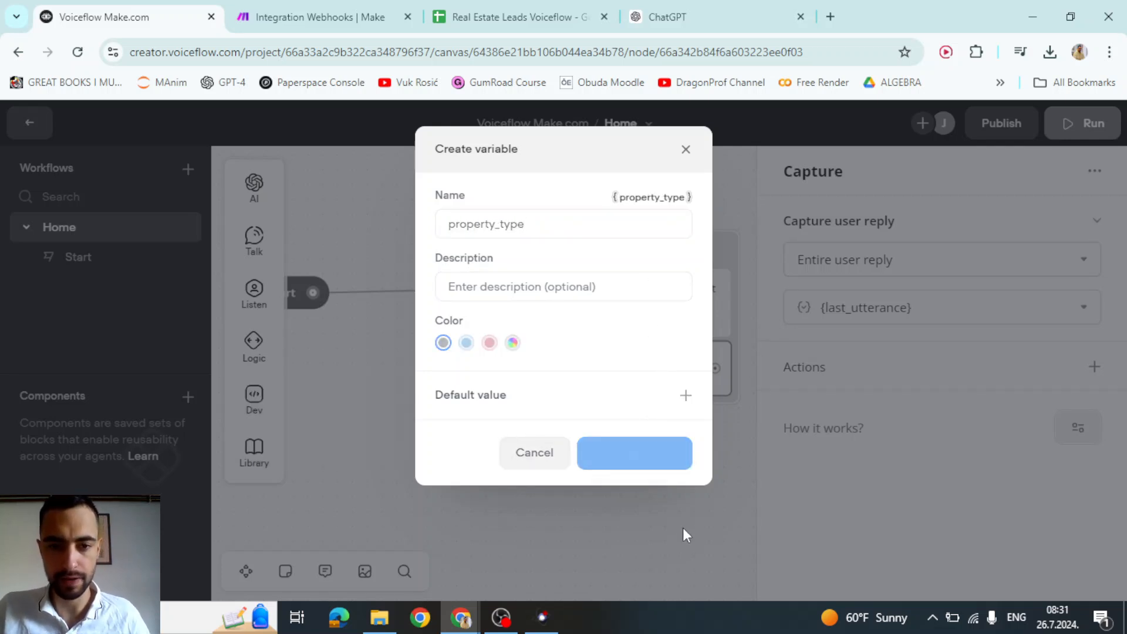
drag(656, 510, 498, 473)
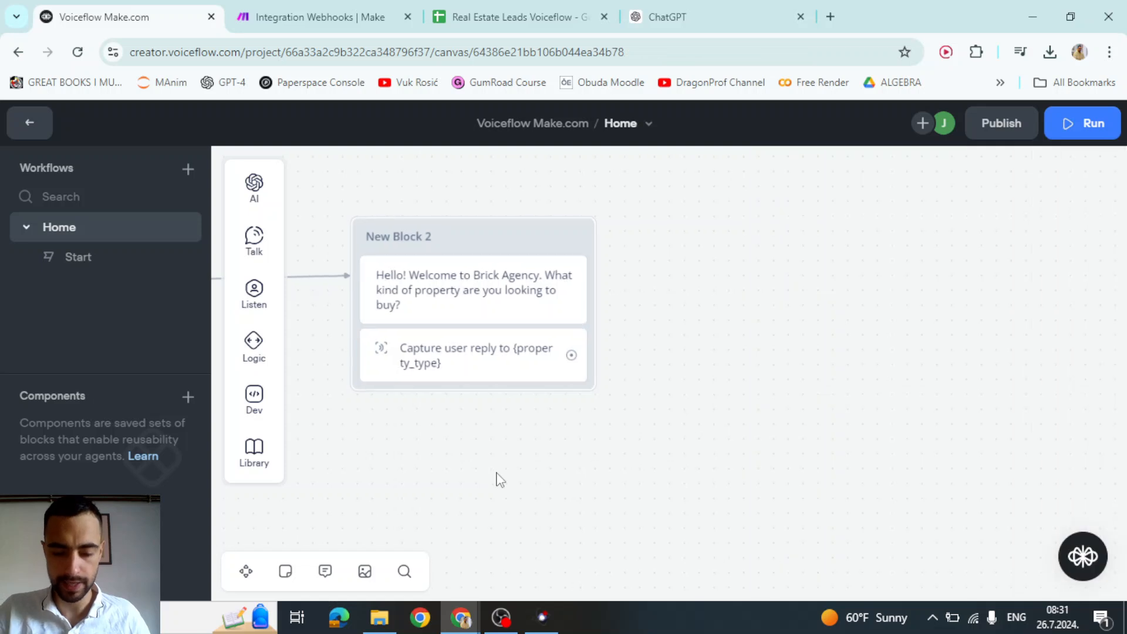
- Connect New Block 3 with the text 'Which location are you interested in?'
drag(557, 375, 702, 282)
mouse_move(771, 344)
click(860, 349)
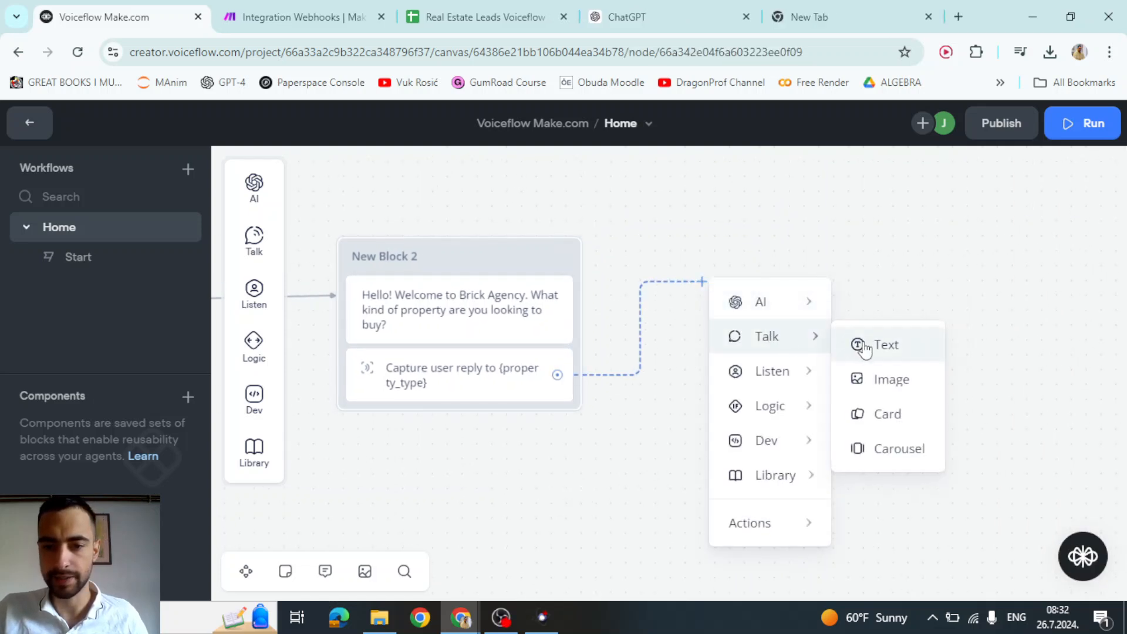
click(888, 259)
text(Which location are you interested in?)
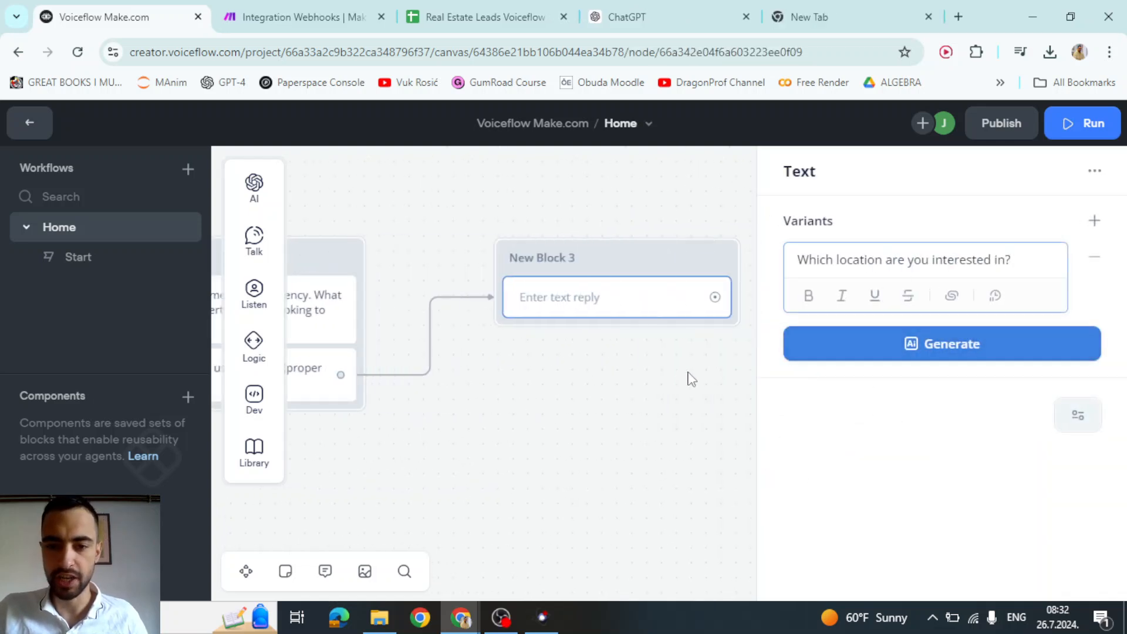
click(615, 425)
- Add a Capture step saving the reply into a new location variable
mouse_move(254, 294)
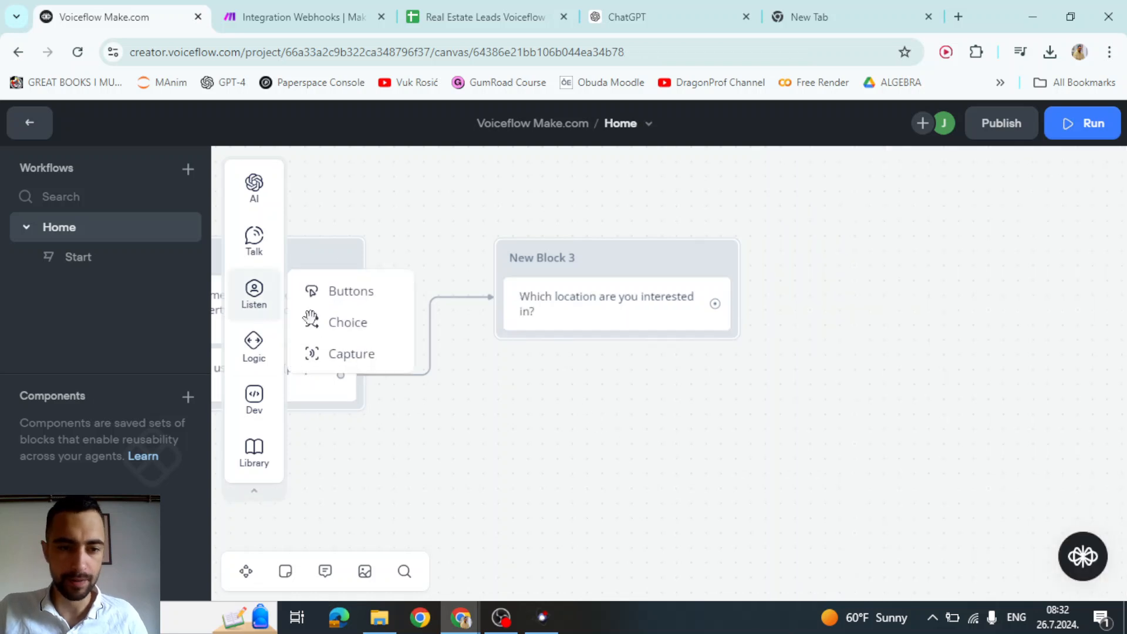
drag(349, 358, 531, 347)
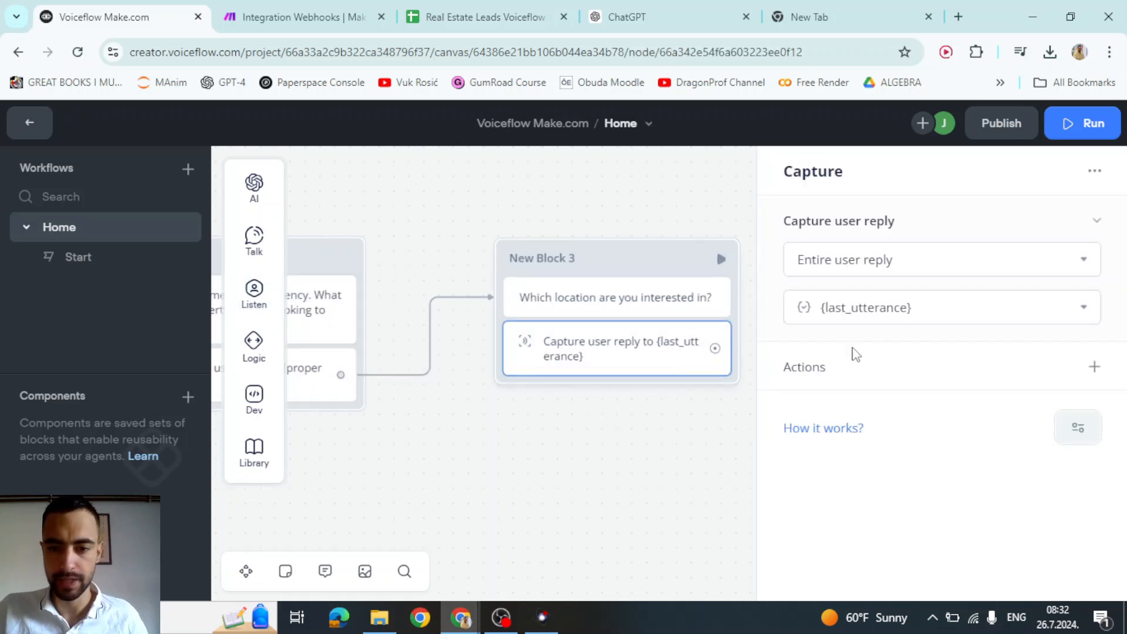
click(902, 307)
click(944, 256)
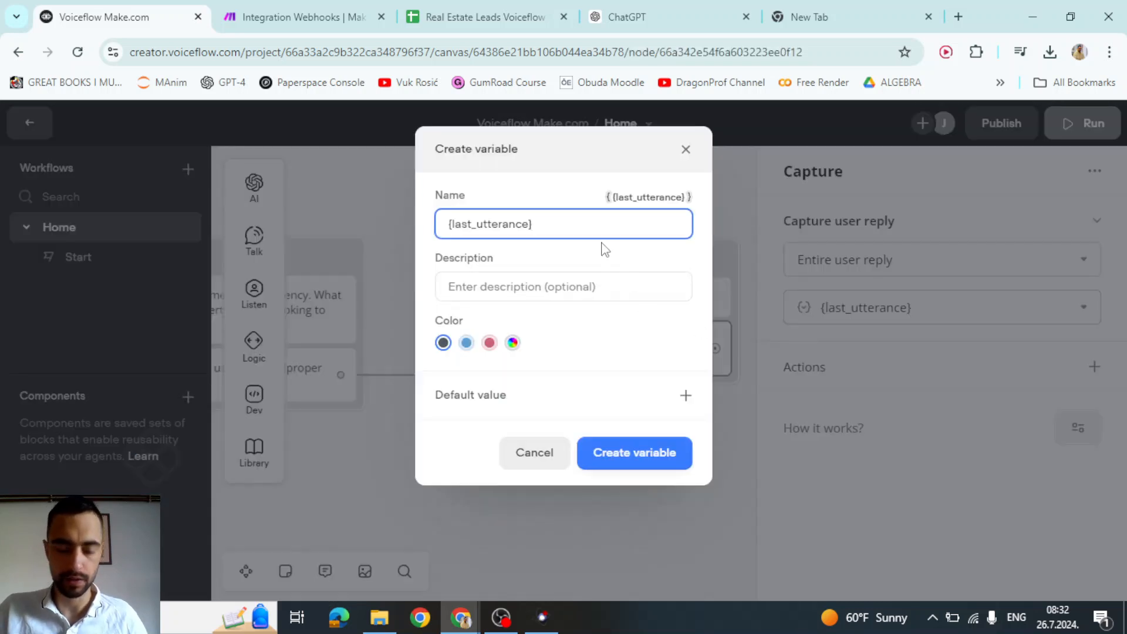
key(ctrl+a)
text(locat)
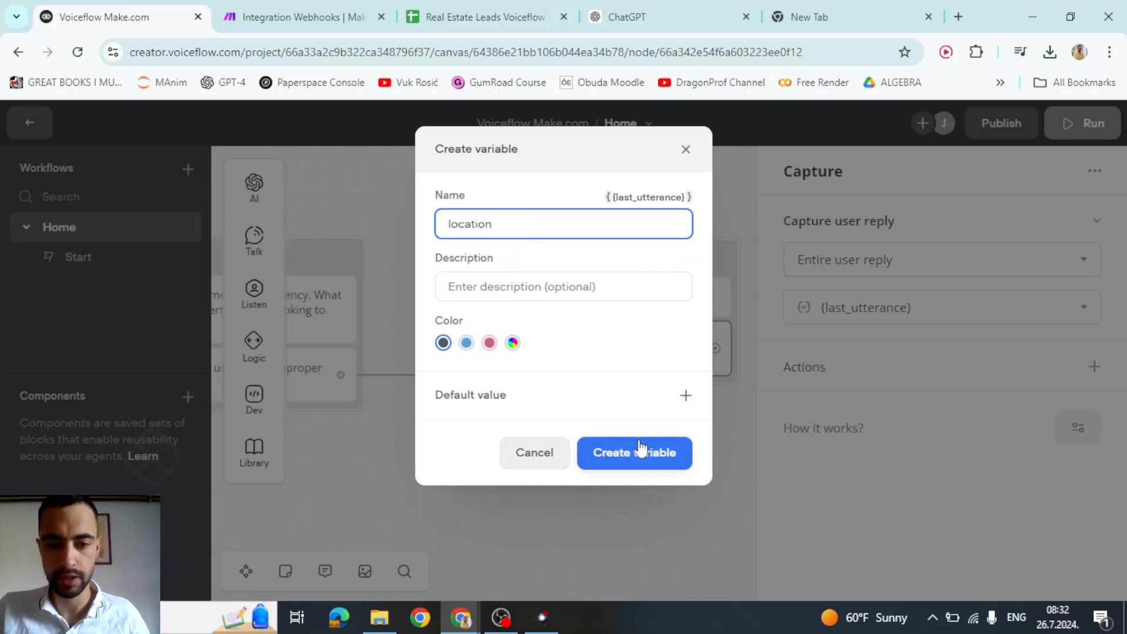
click(640, 451)
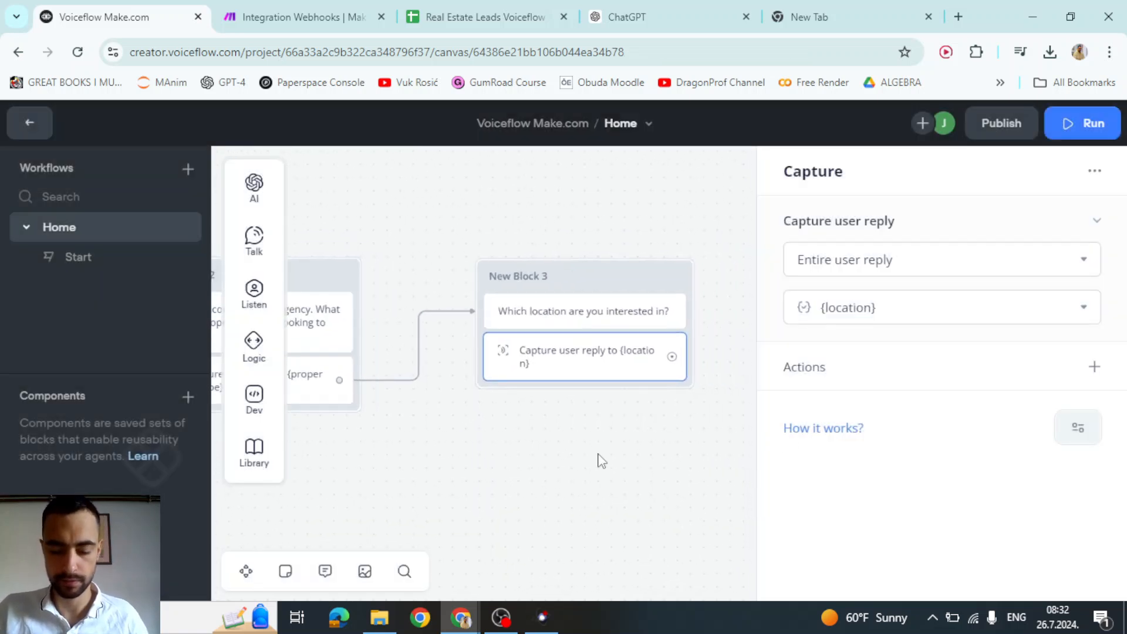
click(602, 461)
scroll(764, 309, right, 1)
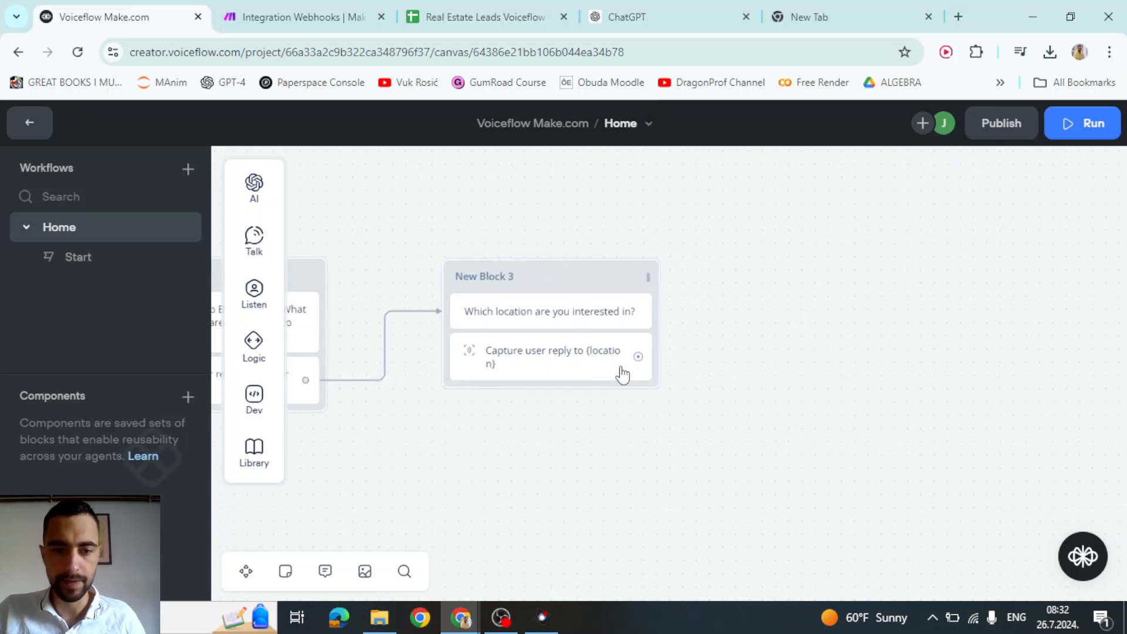
drag(700, 342, 779, 295)
- Create New Block 4 with the text 'What's your budget range for the property?'
mouse_move(852, 360)
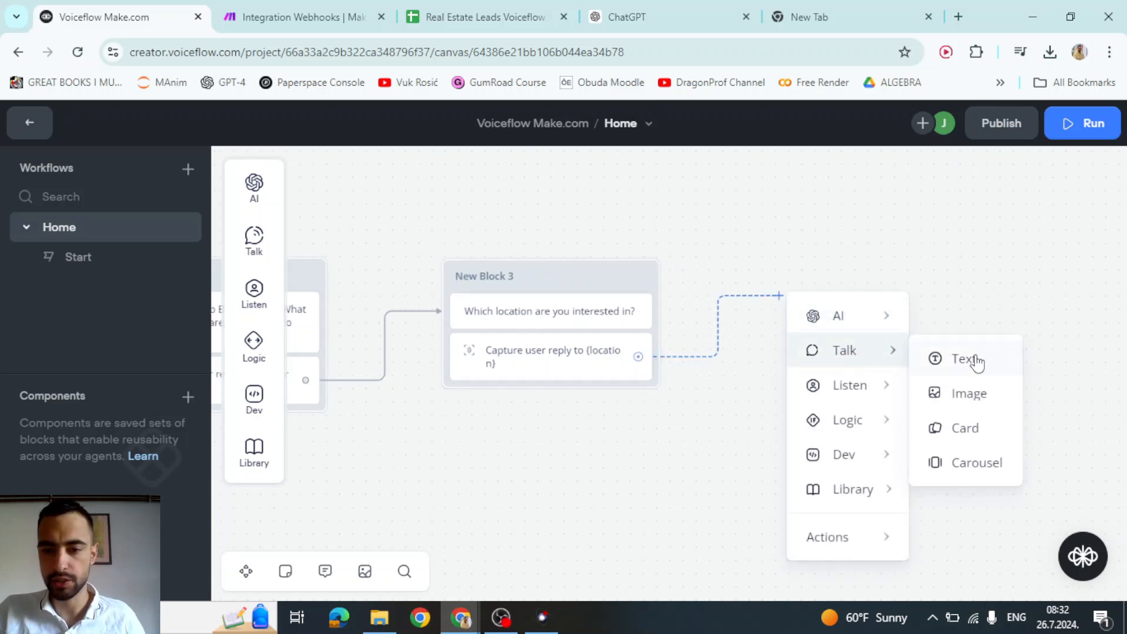
click(997, 362)
text(What's your budget range for the property?)
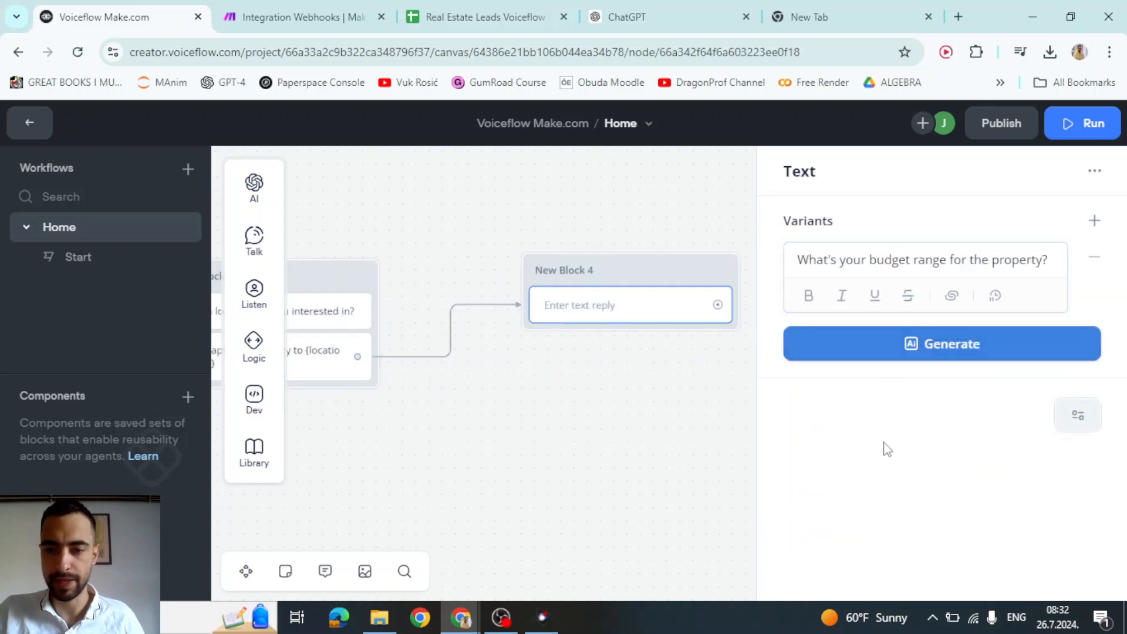
click(609, 415)
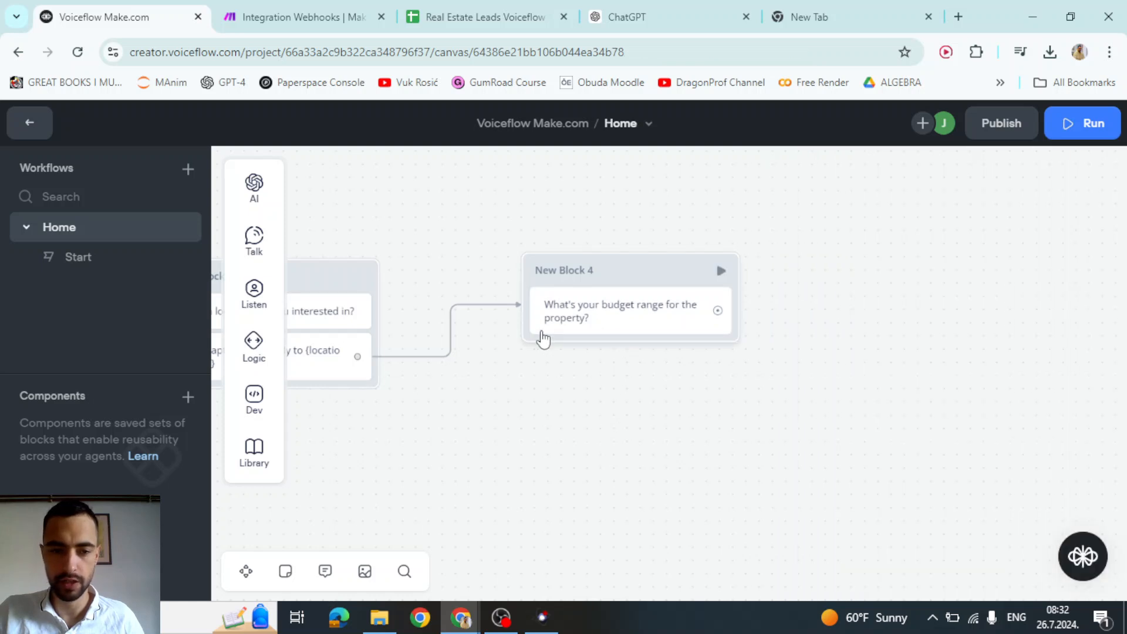
- Capture the reply into a new budget variable and re-centre New Block 4
mouse_move(253, 304)
drag(360, 368, 676, 347)
click(887, 313)
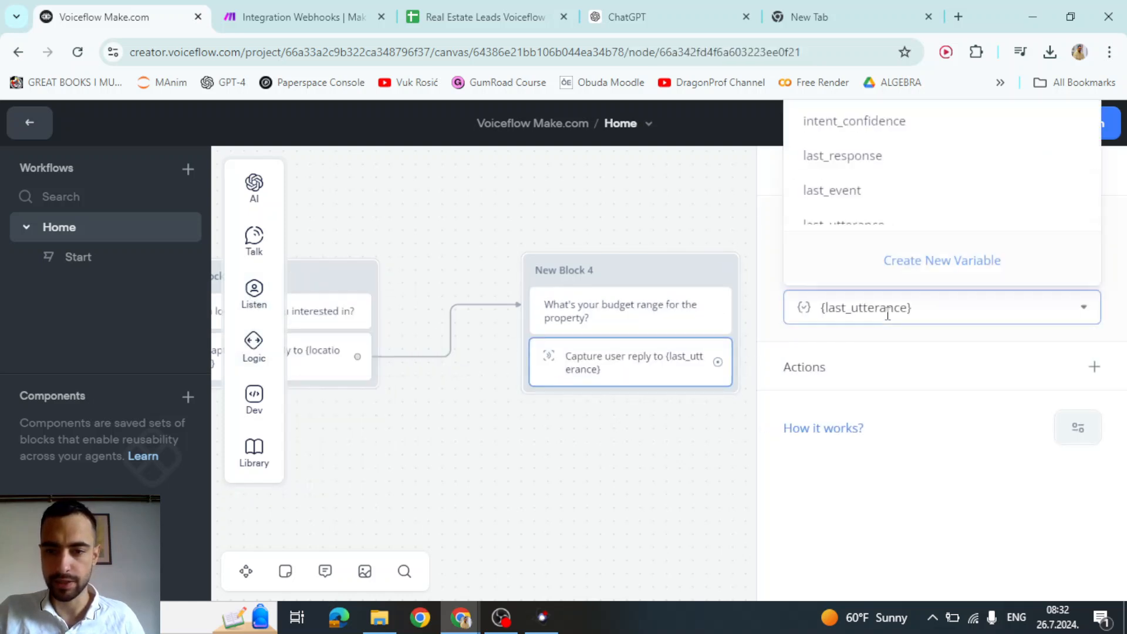
click(918, 276)
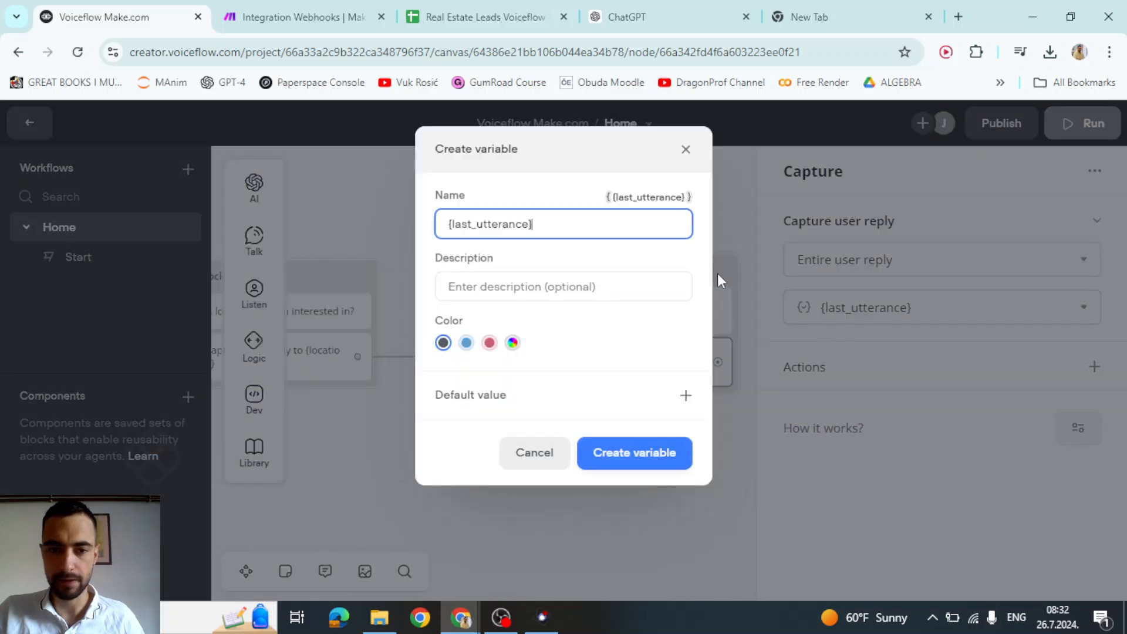
key(ctrl+a)
text(bud)
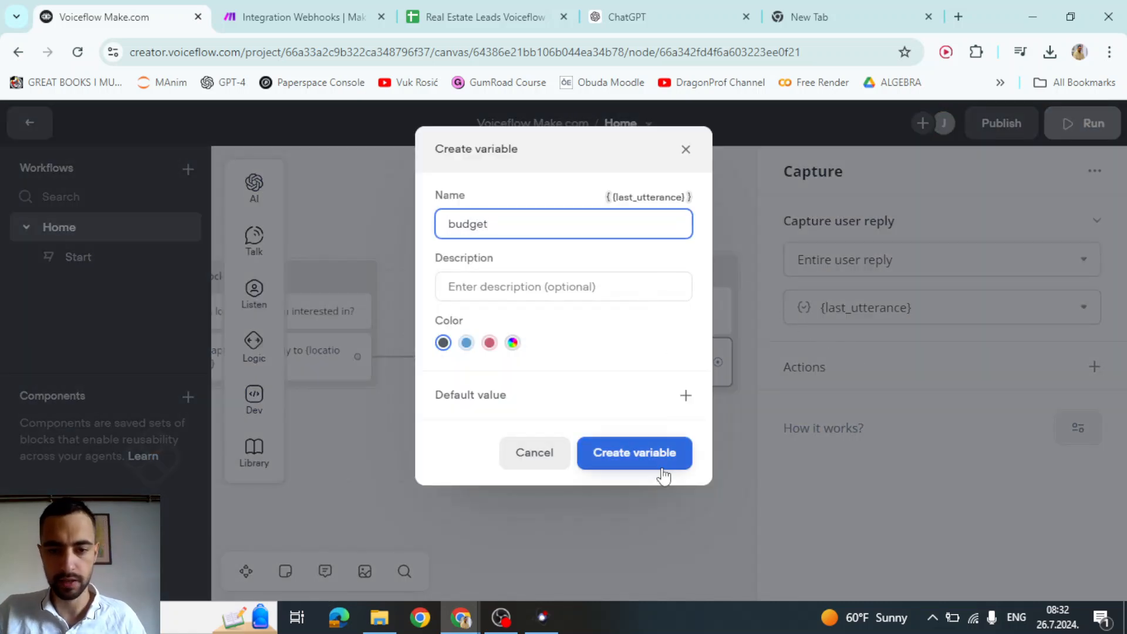
click(661, 452)
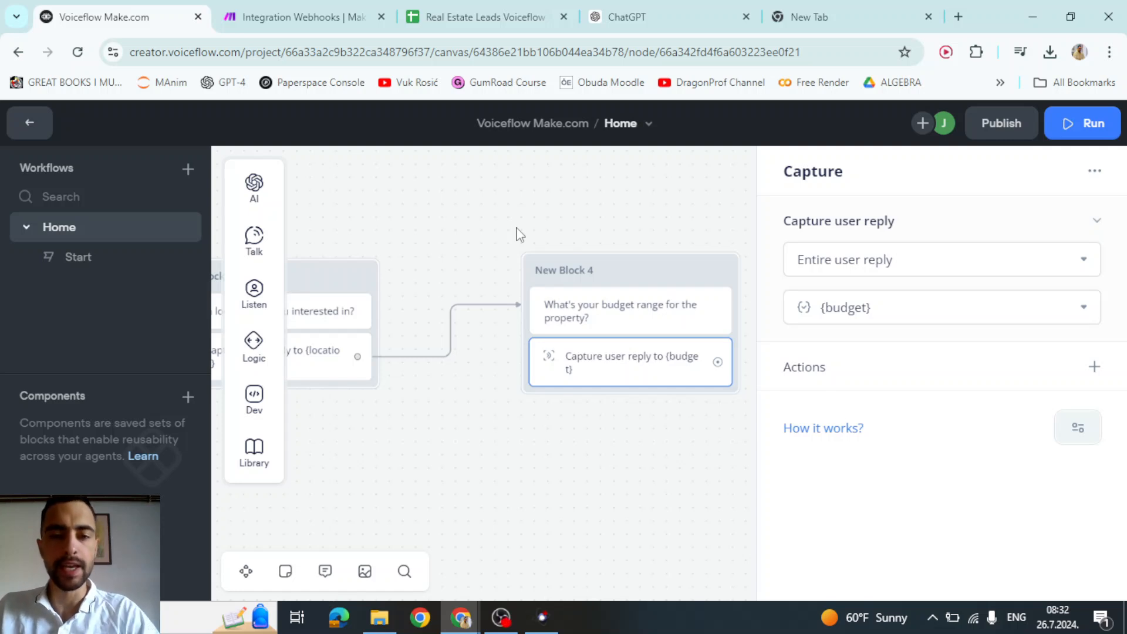
click(526, 223)
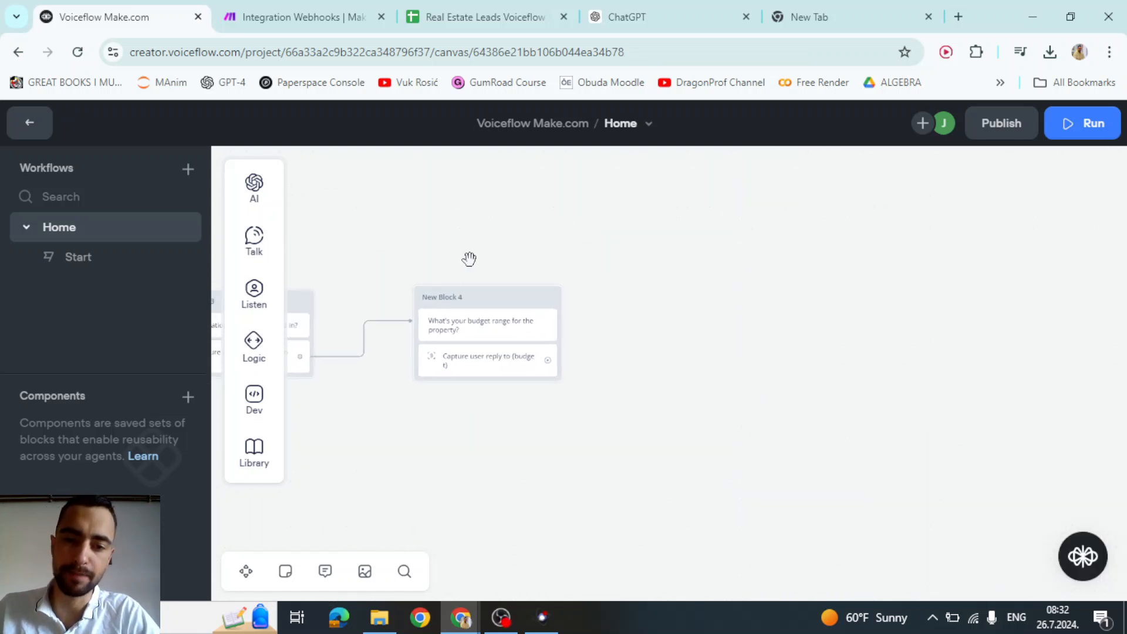
scroll(474, 271, up, 2)
drag(552, 258, 536, 233)
scroll(537, 317, up, 2)
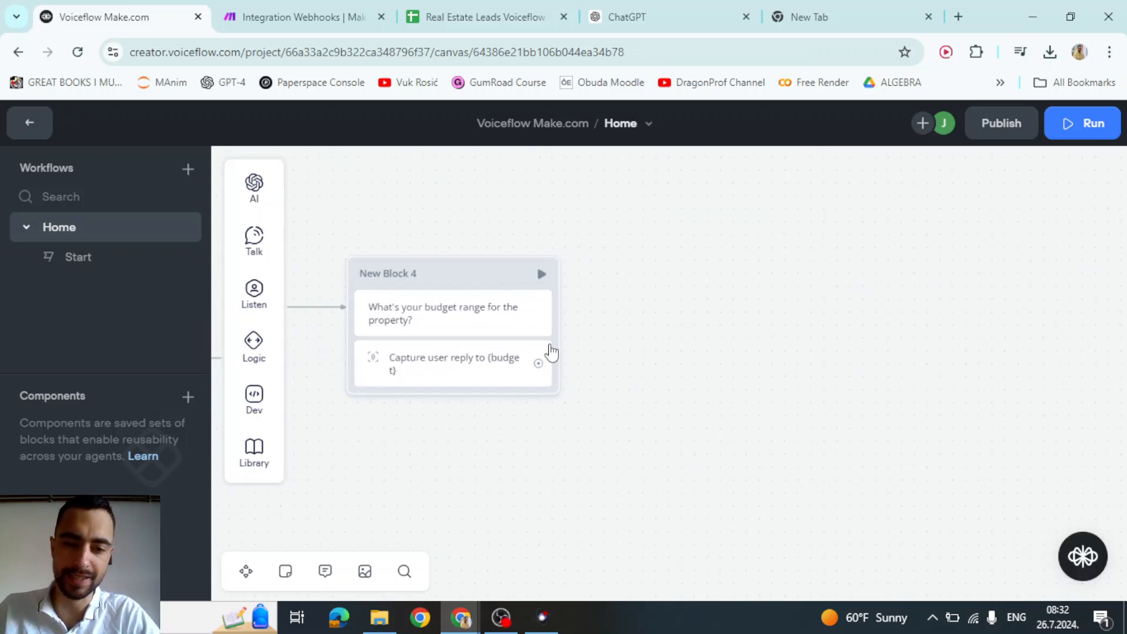
- Connect New Block 5 after the budget capture with the text 'May I get your name?'
drag(542, 365, 652, 274)
mouse_move(703, 309)
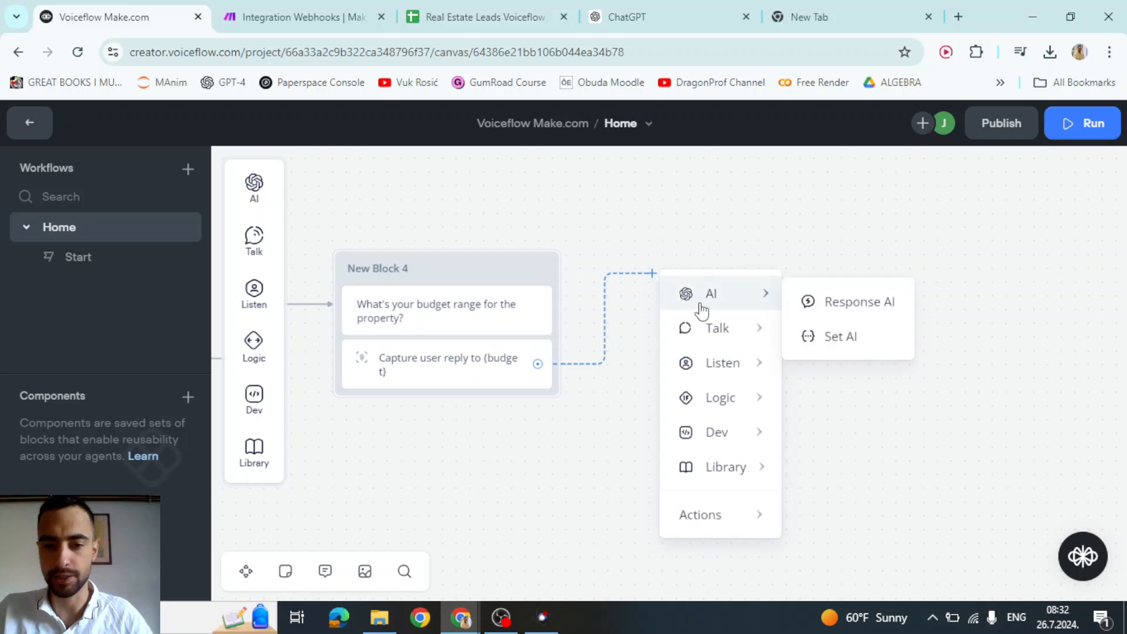
mouse_move(737, 335)
click(838, 337)
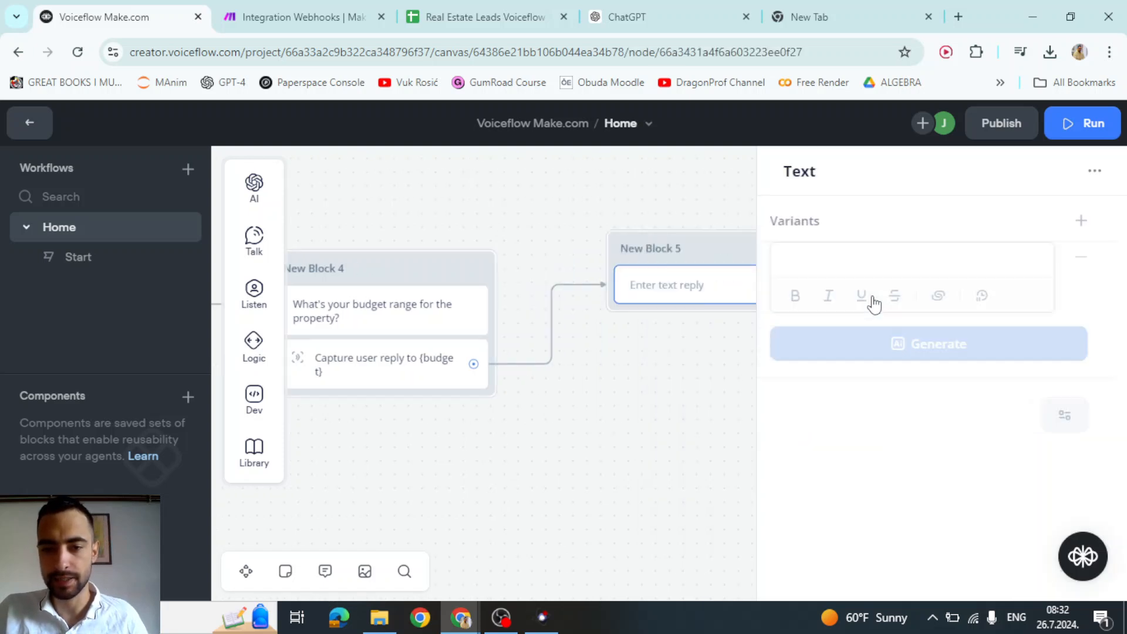
click(888, 271)
text(May I get your name?)
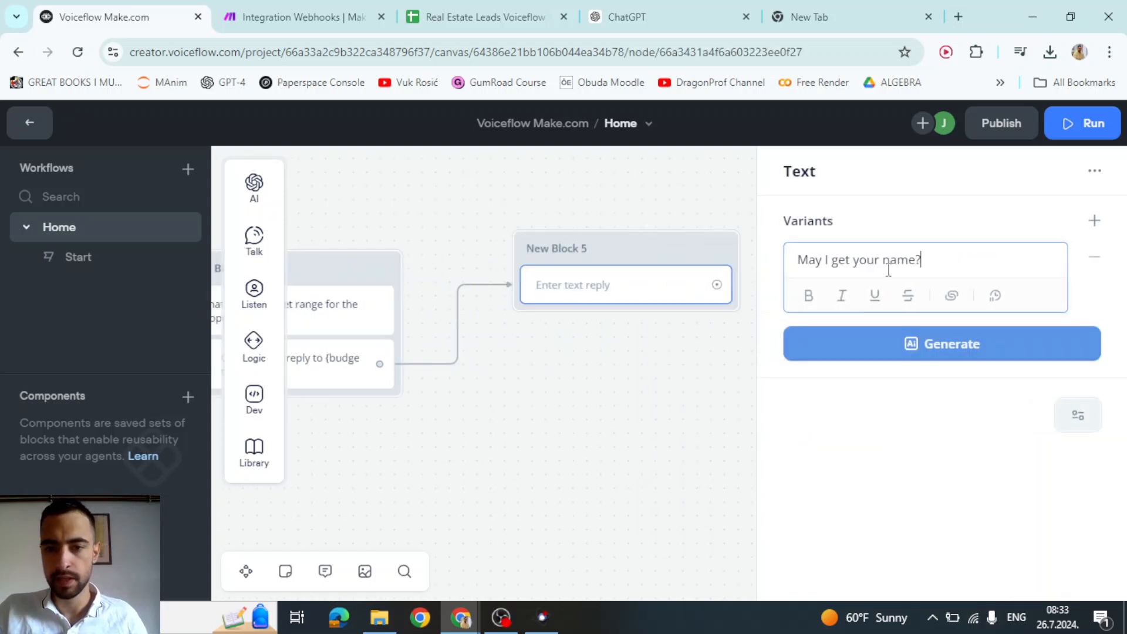
key(Escape)
- Add a Capture step storing the reply in a new name variable
mouse_move(264, 352)
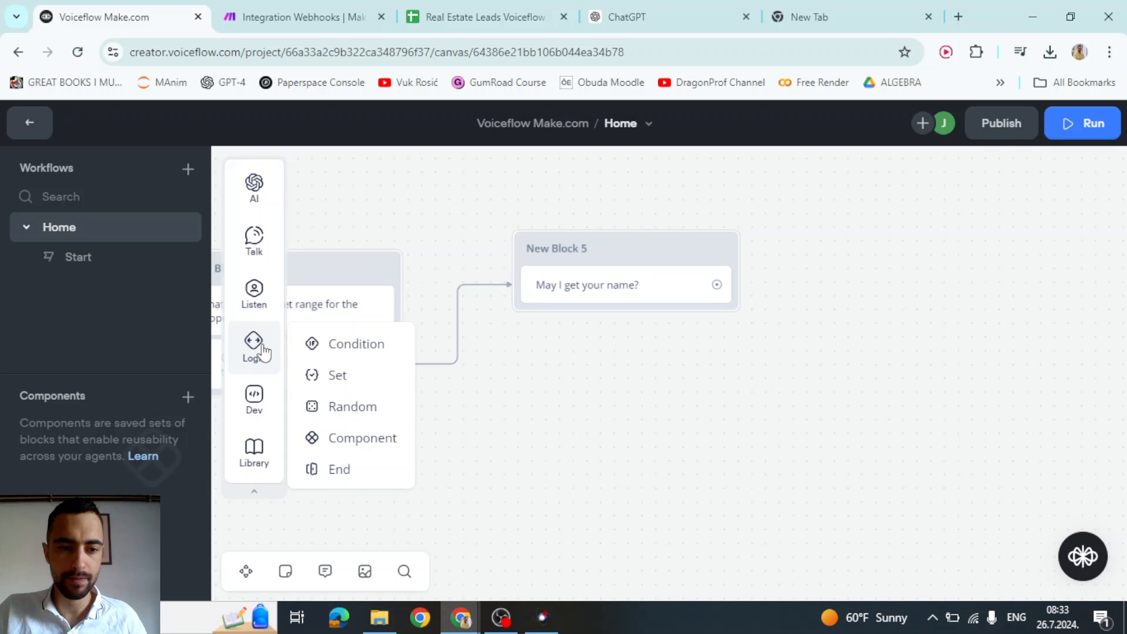
mouse_move(268, 306)
drag(327, 356, 549, 318)
click(898, 311)
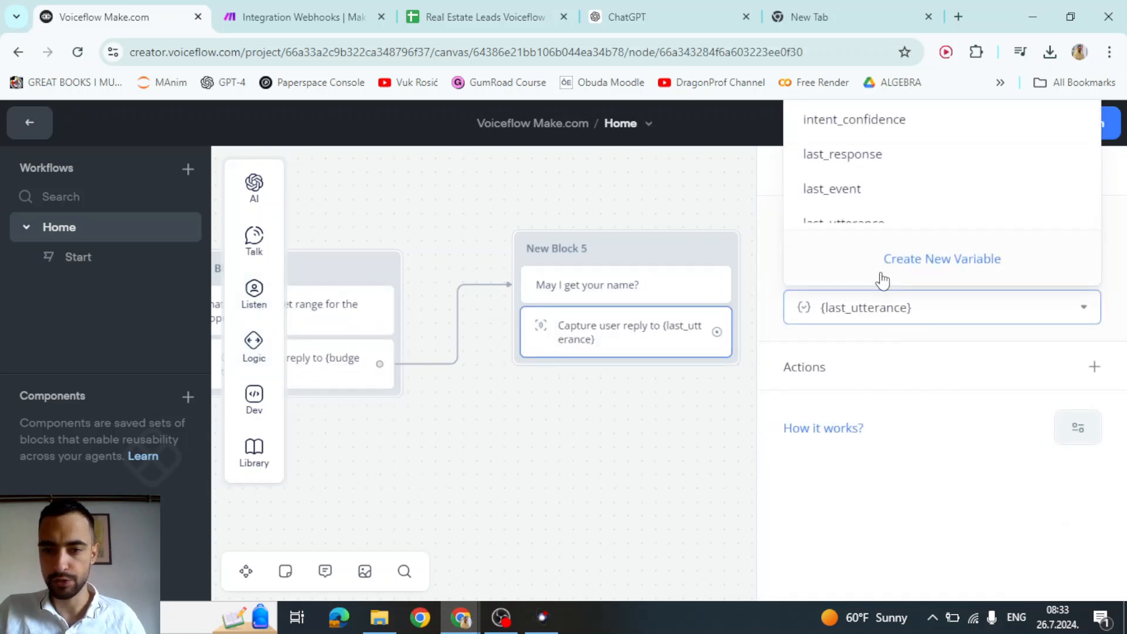
click(939, 254)
text(name)
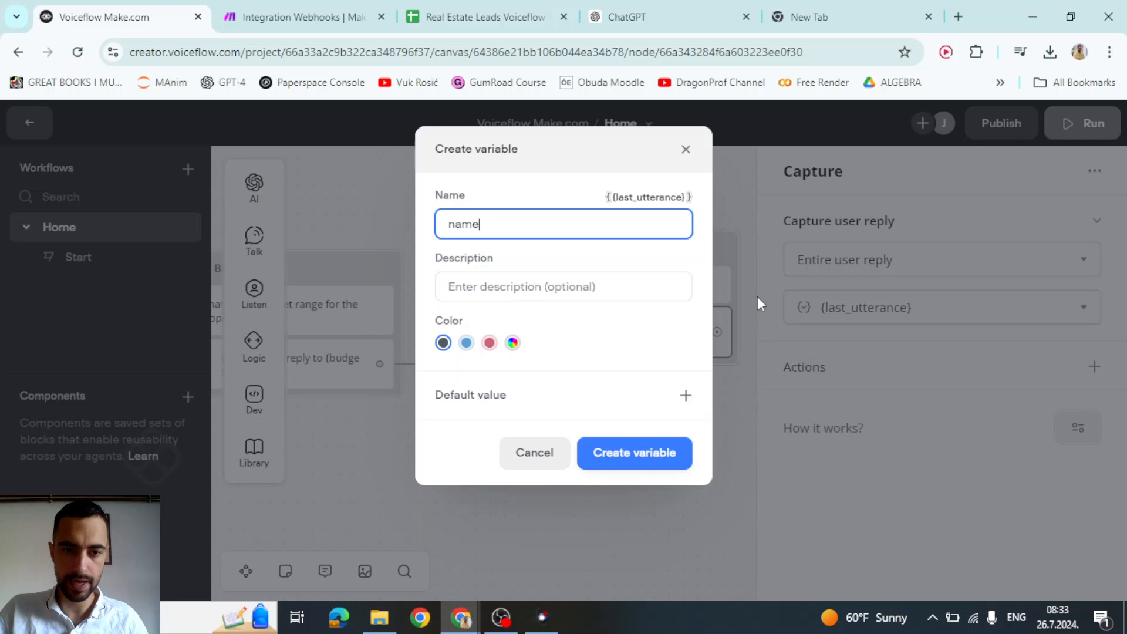
click(672, 452)
drag(675, 443, 526, 463)
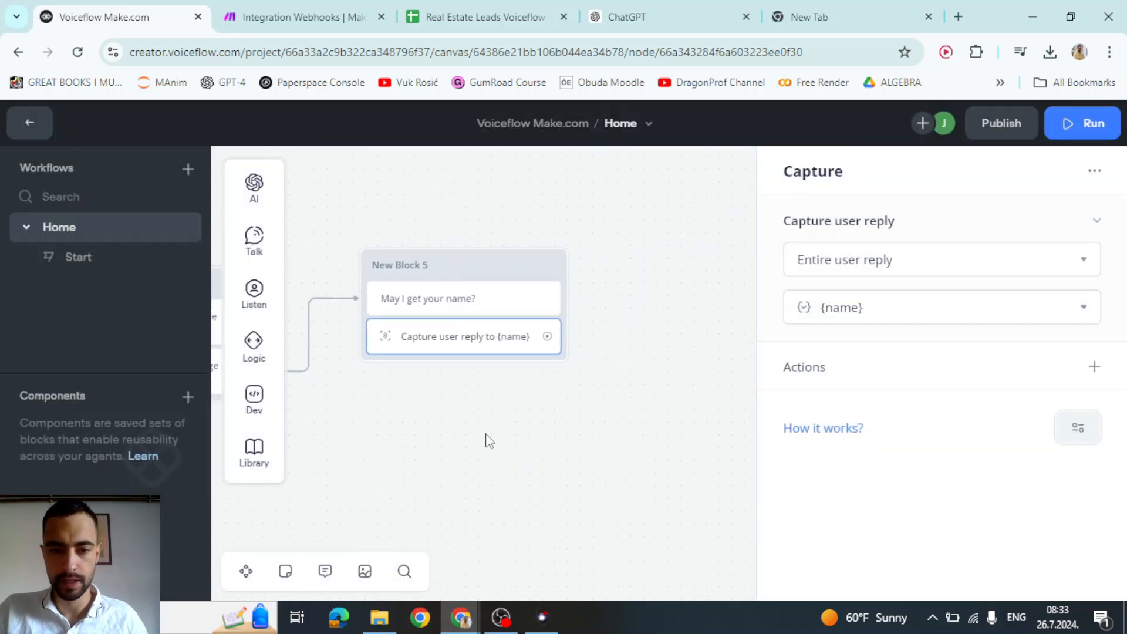
drag(547, 336, 648, 282)
- Create New Block 6 with the text 'Enter your email please.'
mouse_move(733, 342)
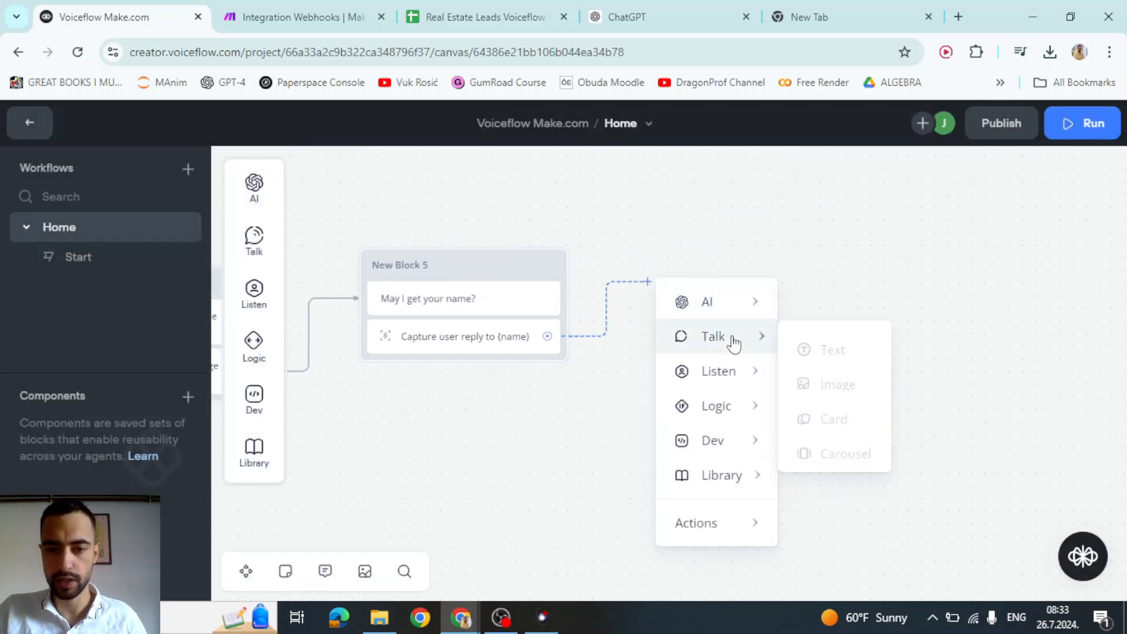
click(831, 342)
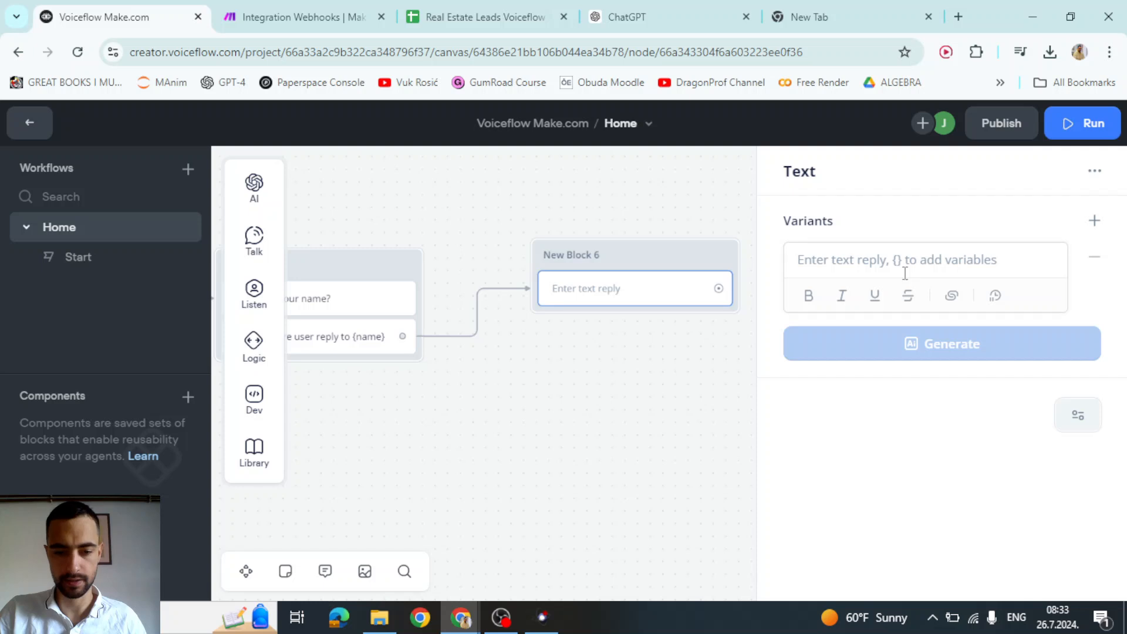
text(Enter your email please.)
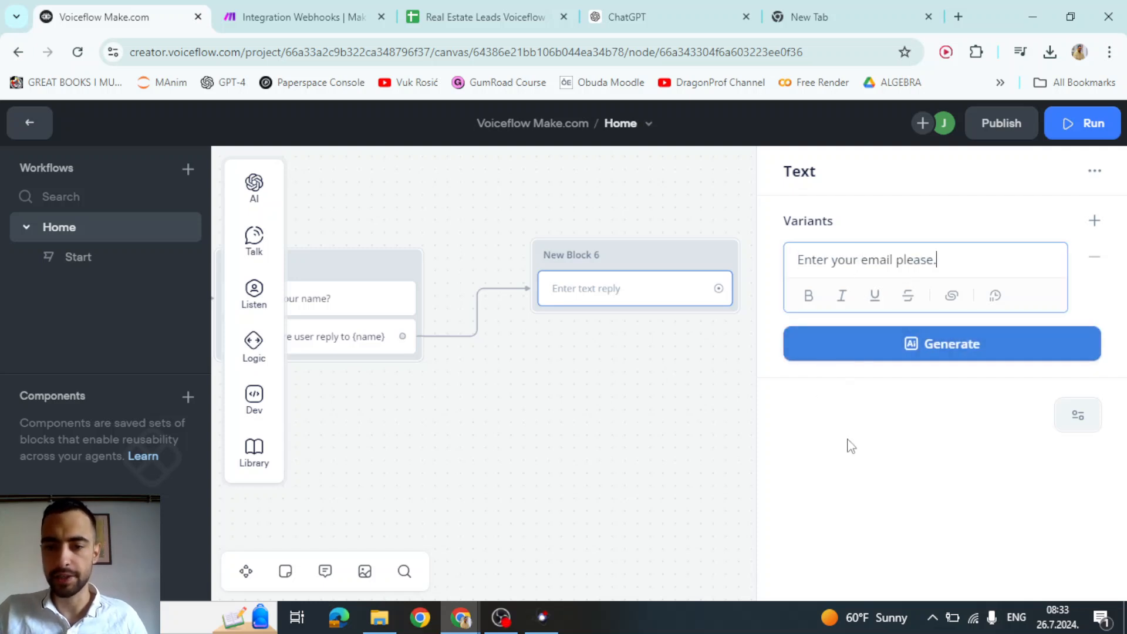
click(693, 440)
- Add a Capture step storing the reply in a new email variable
mouse_move(254, 358)
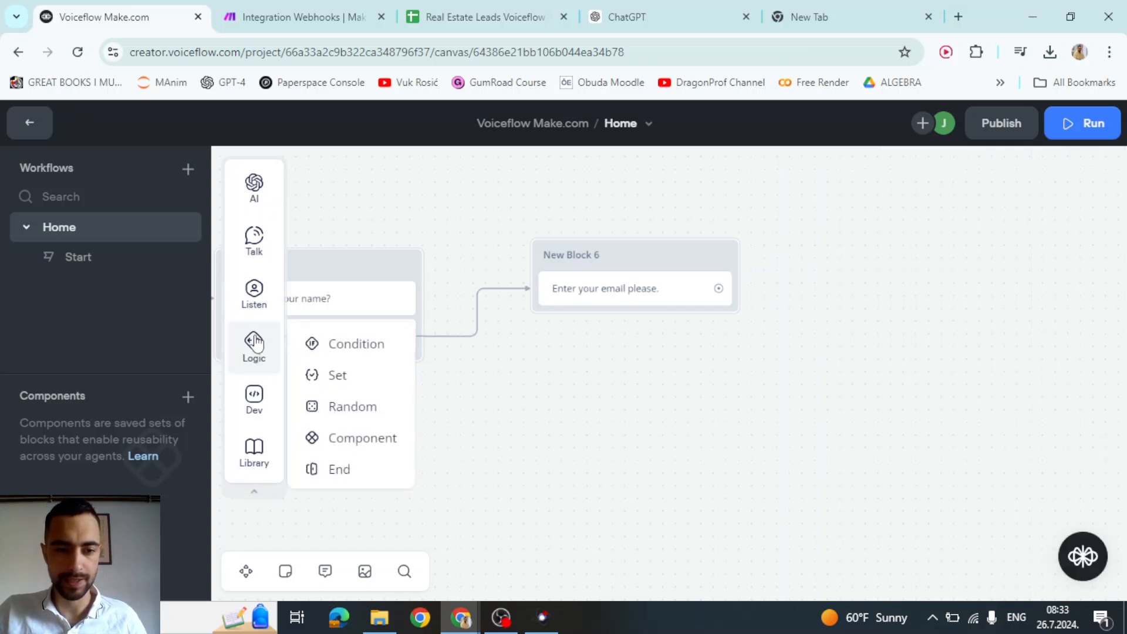
mouse_move(255, 311)
drag(311, 352, 611, 323)
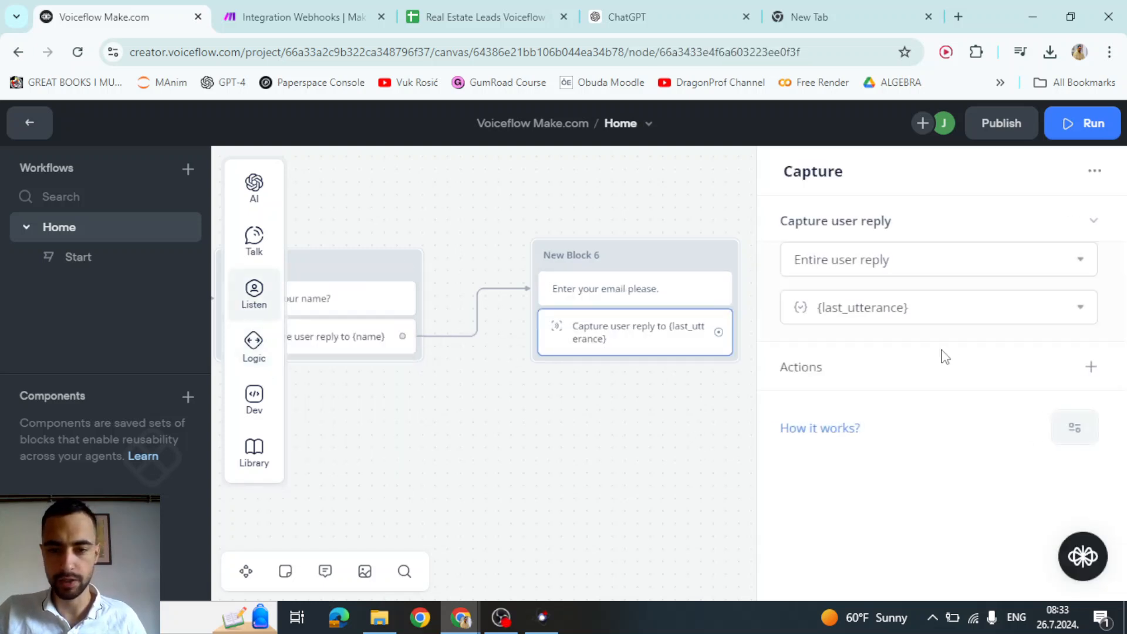
click(939, 307)
click(944, 255)
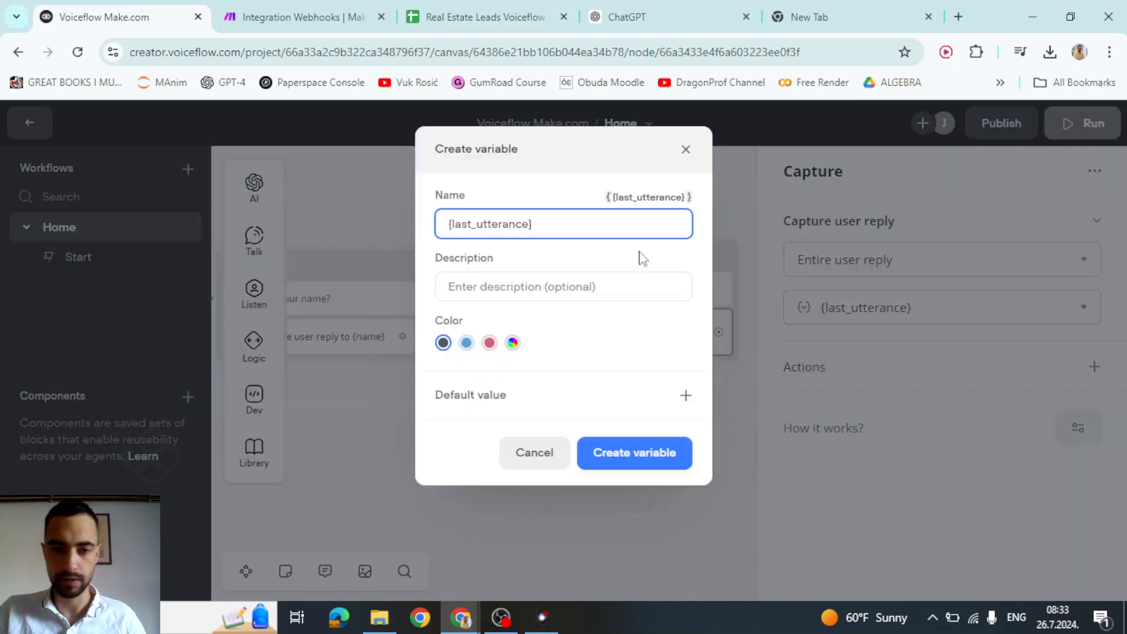
key(ctrl+a)
text(ema)
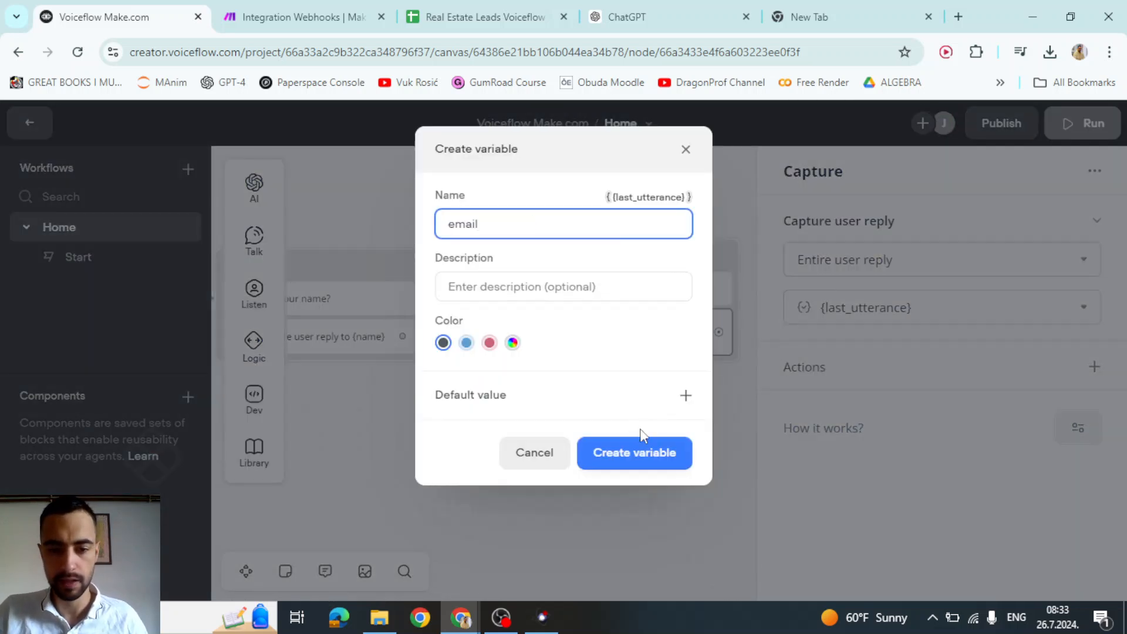
click(637, 453)
click(649, 437)
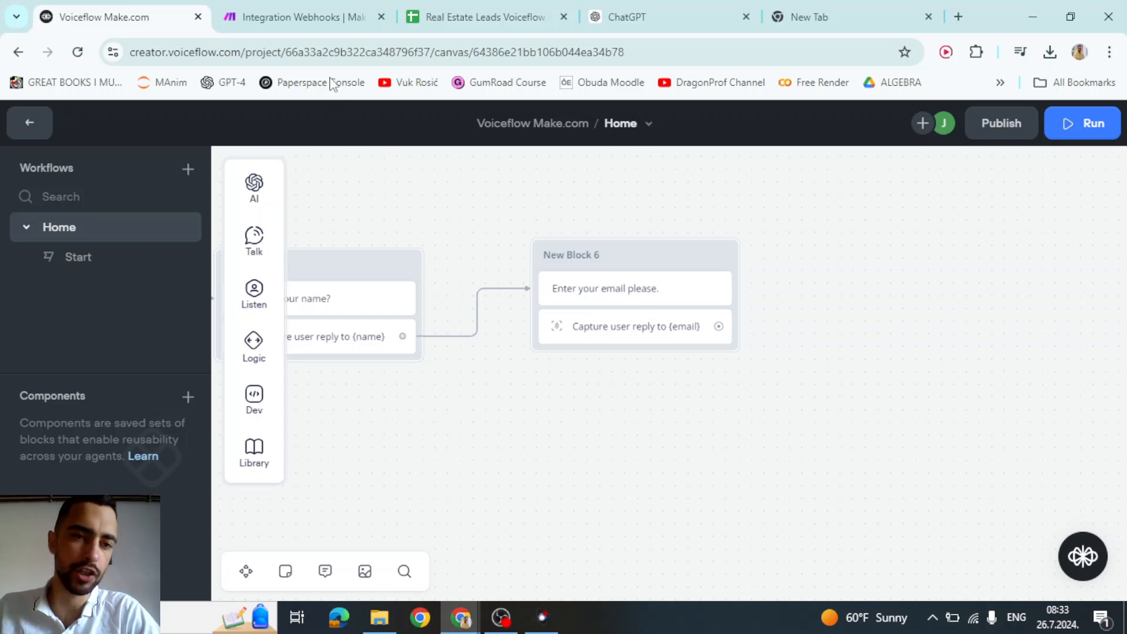
- Create a new Make scenario with a Webhooks Custom webhook trigger
click(299, 16)
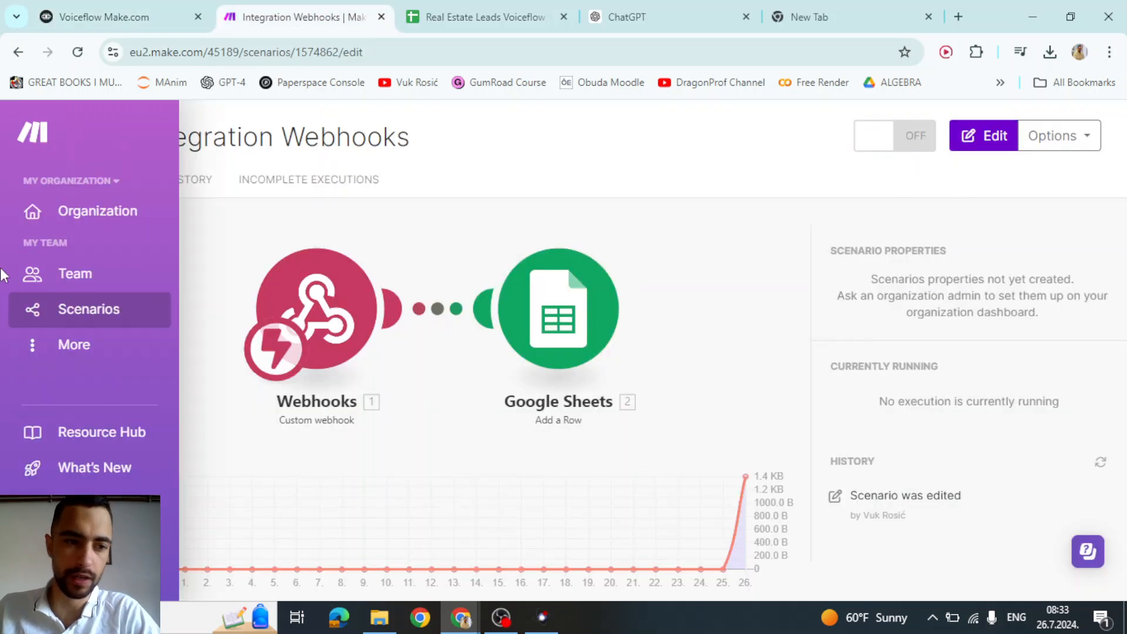
click(97, 307)
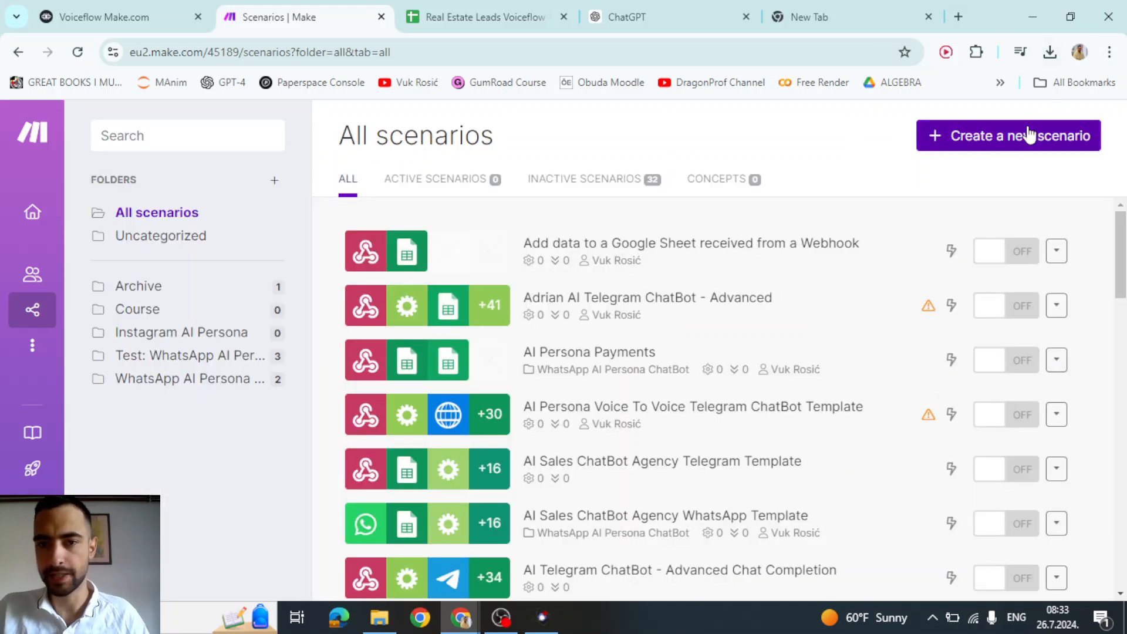
click(1027, 132)
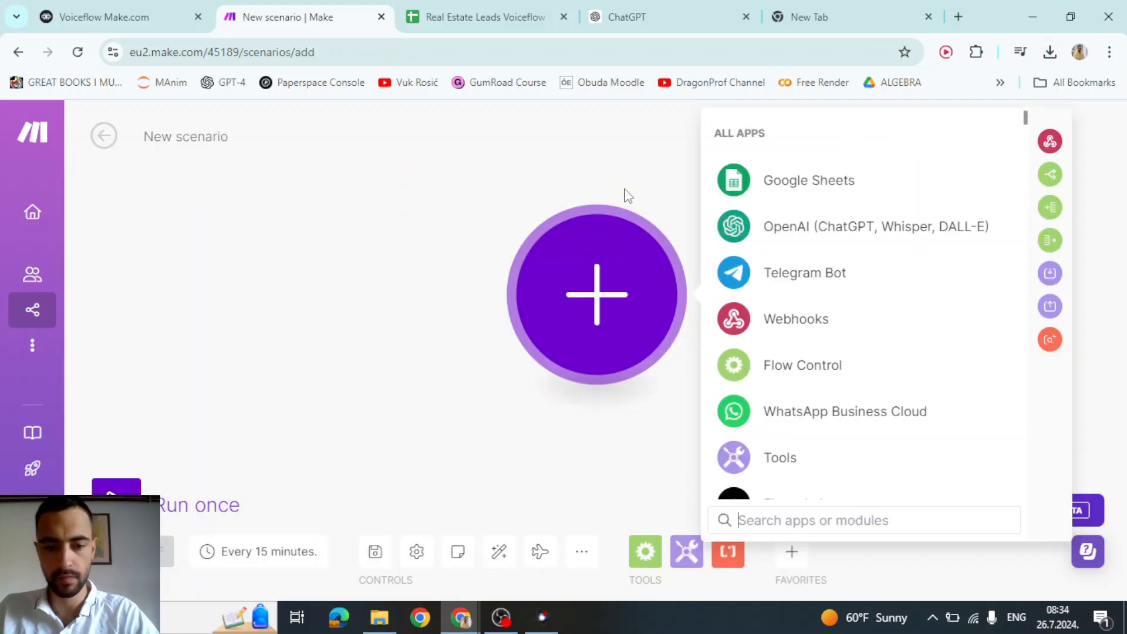
click(796, 323)
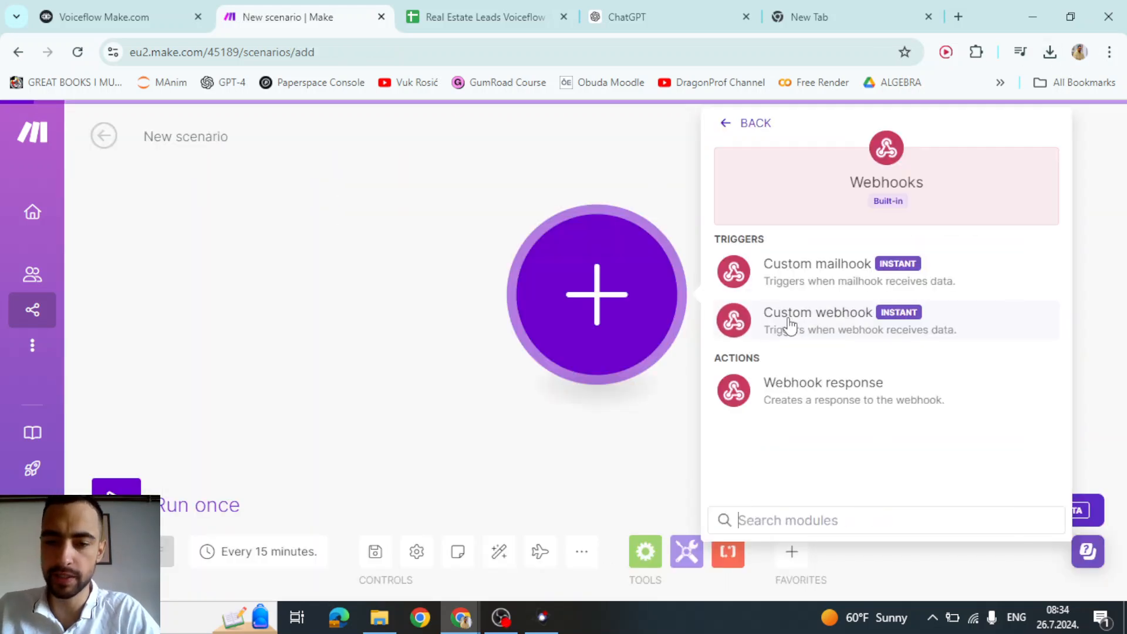
click(821, 327)
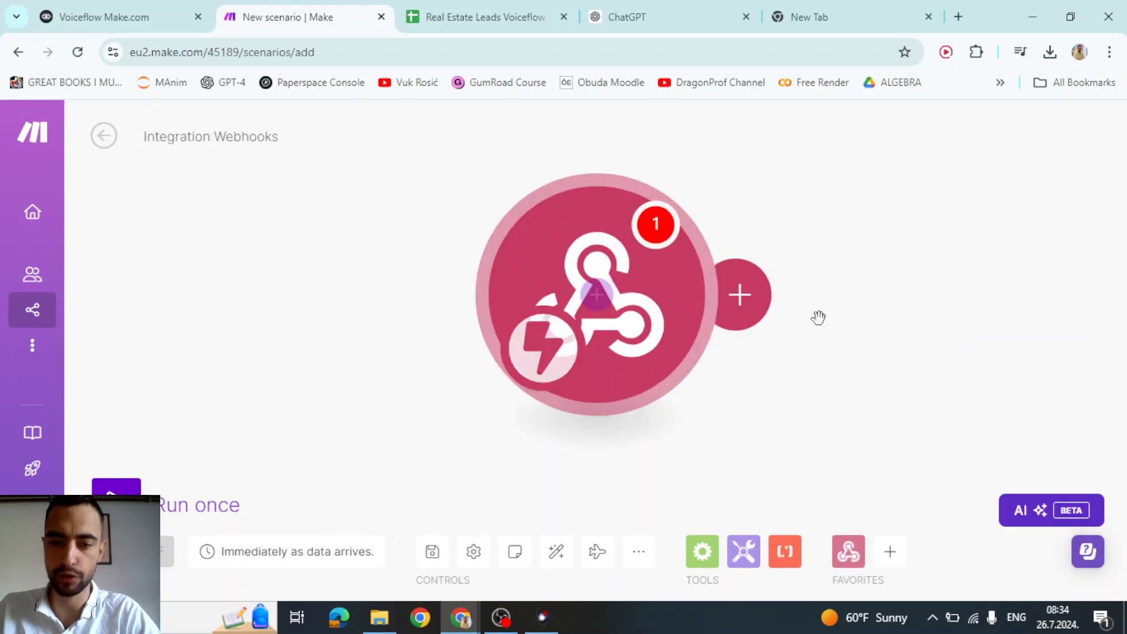
click(802, 303)
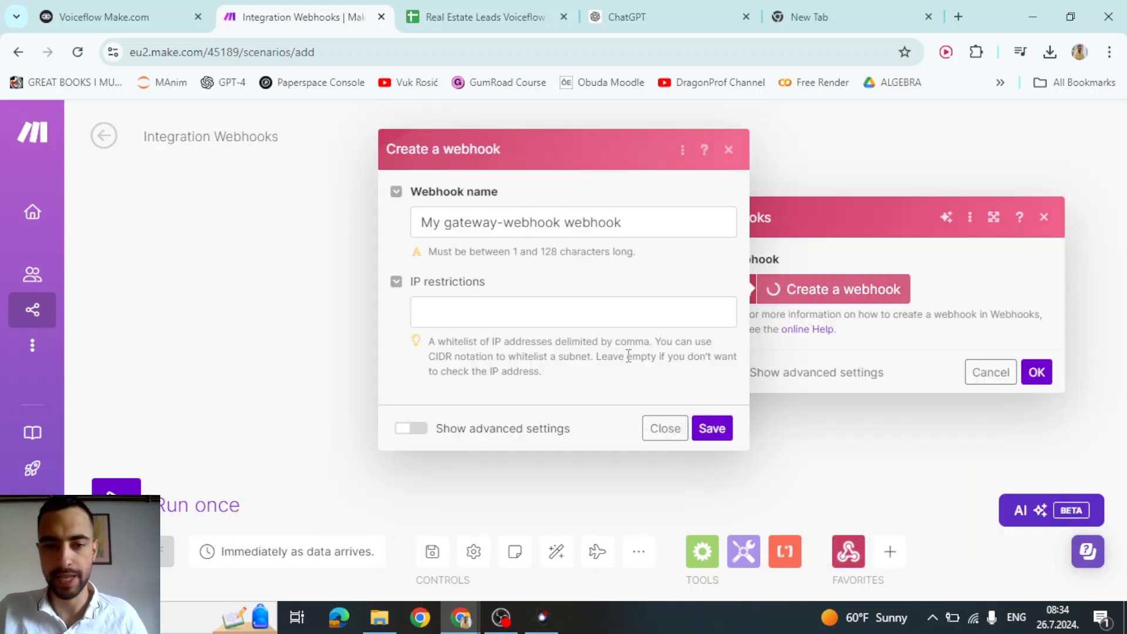
- Name the webhook 'Lead gen voiceflow webhook', save it, and copy its address
drag(562, 222, 226, 223)
text(Lead gen voicefl)
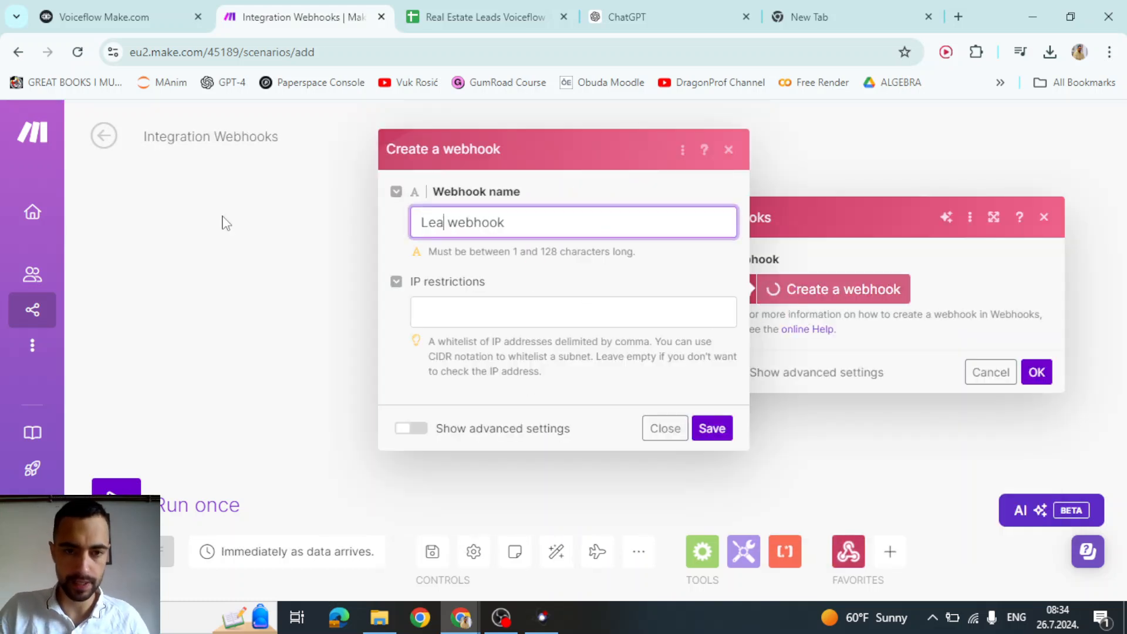
text(ow)
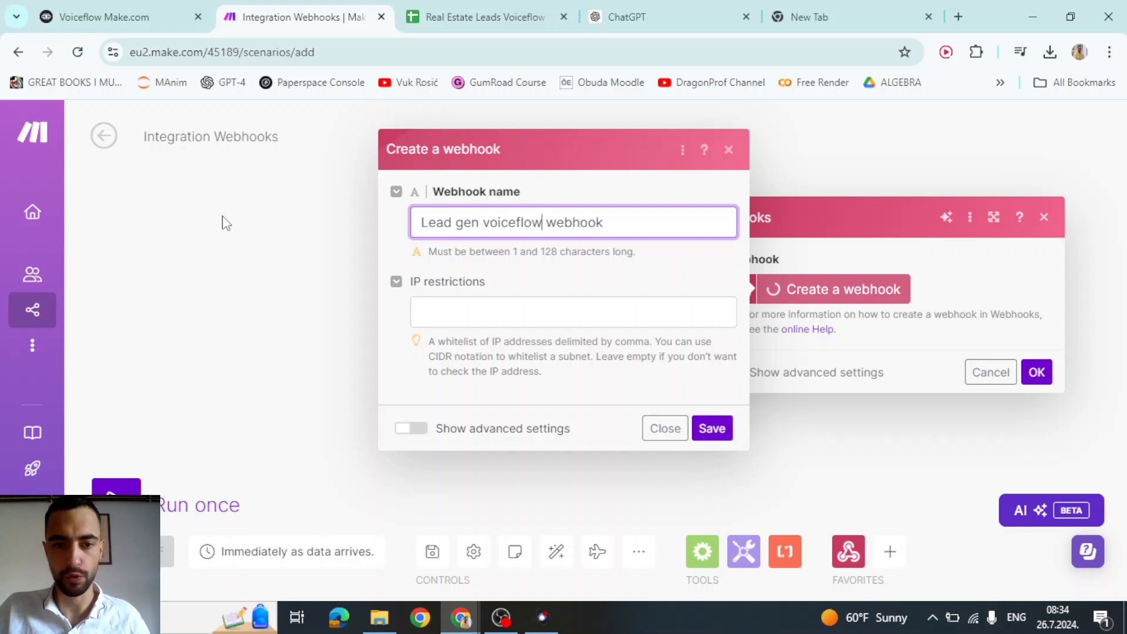
click(714, 428)
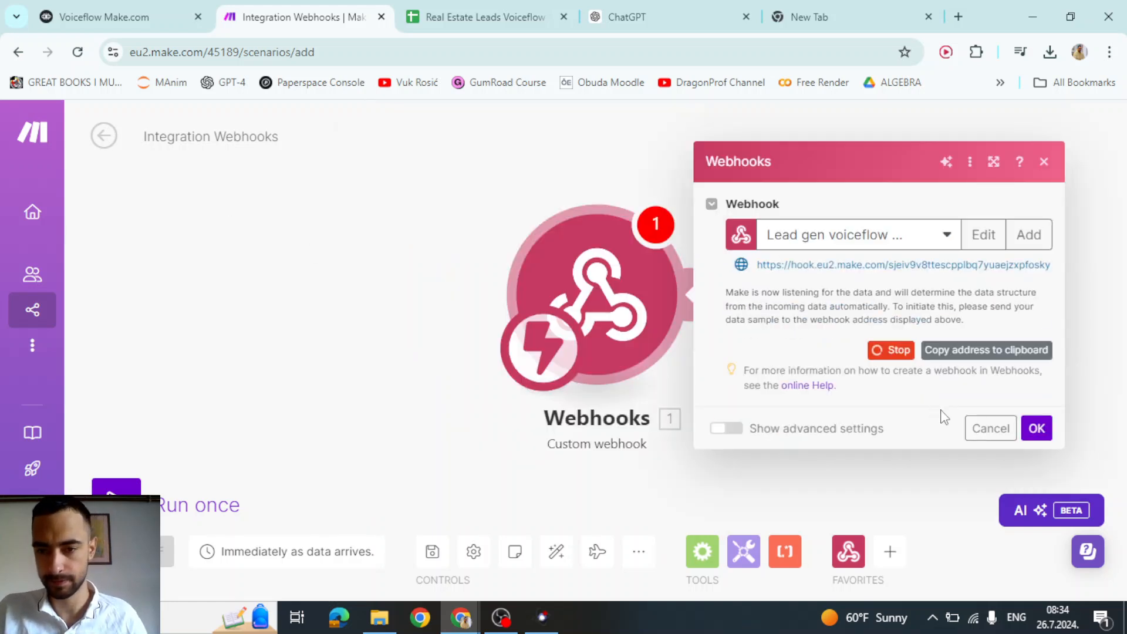
click(996, 354)
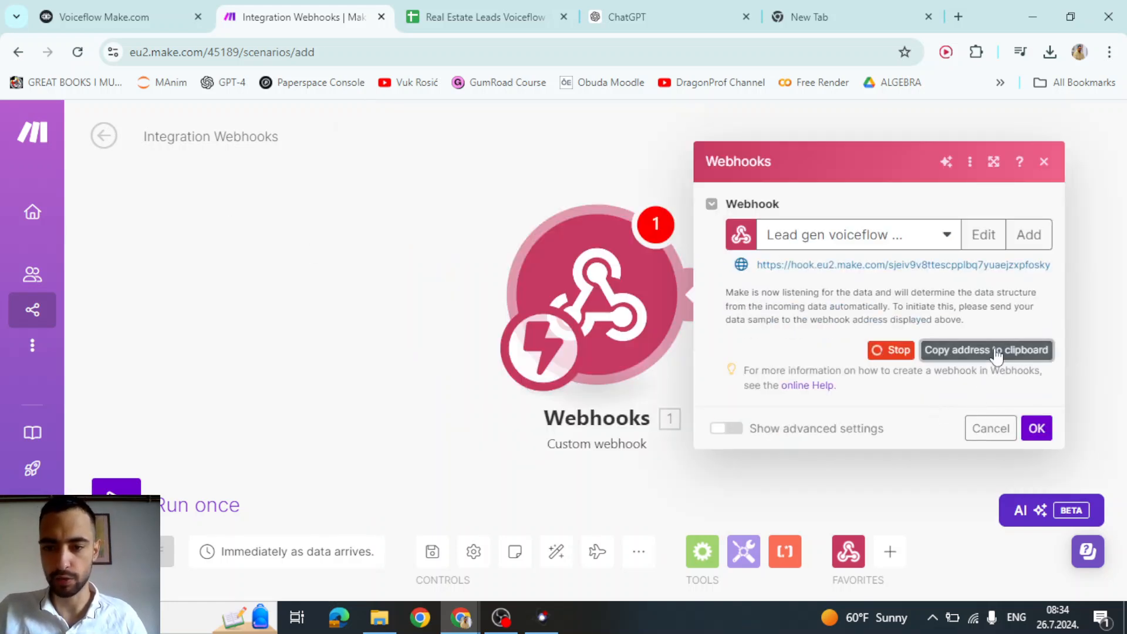
click(1036, 428)
scroll(758, 387, down, 4)
scroll(605, 364, up, 5)
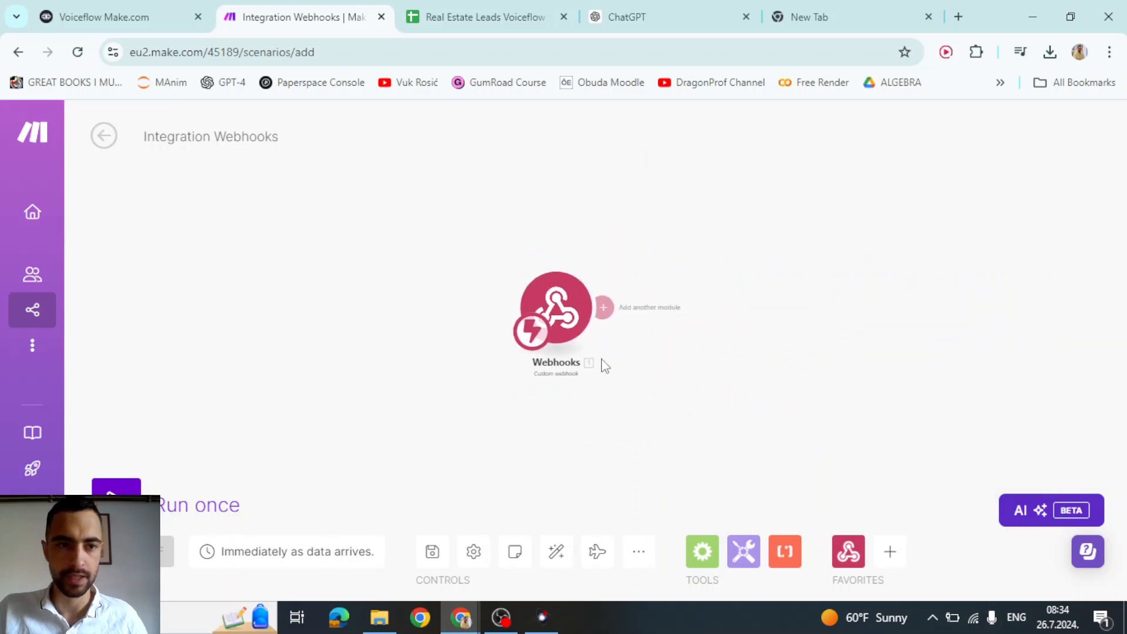
- Add a Google Sheets 'Add a Row' module after the webhook, choosing the spreadsheet by path
click(608, 244)
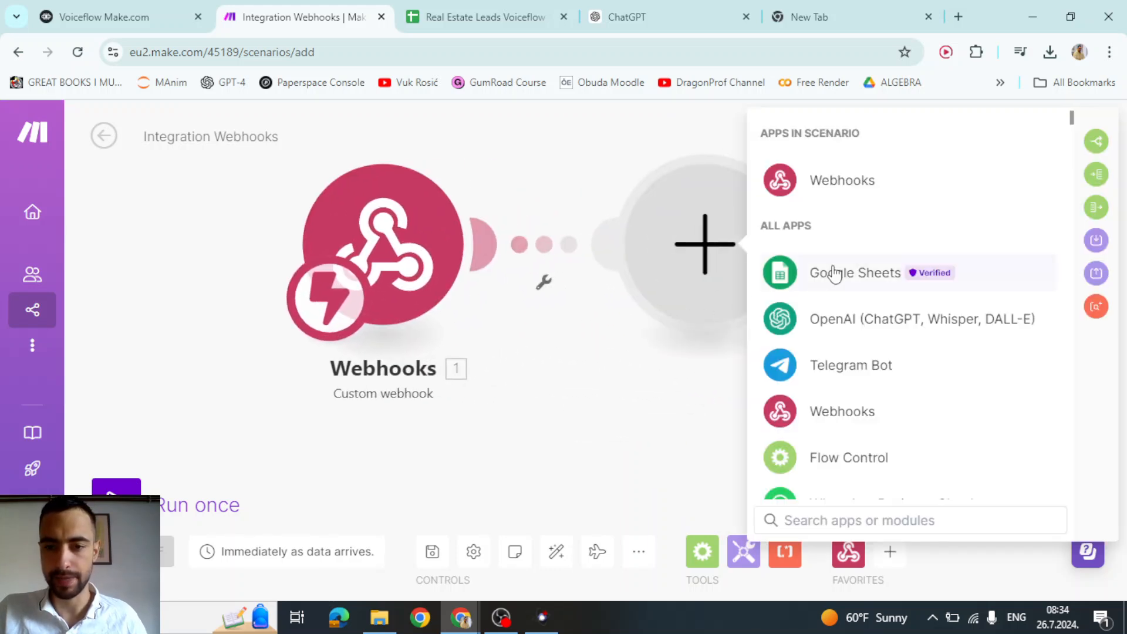
click(830, 272)
click(846, 340)
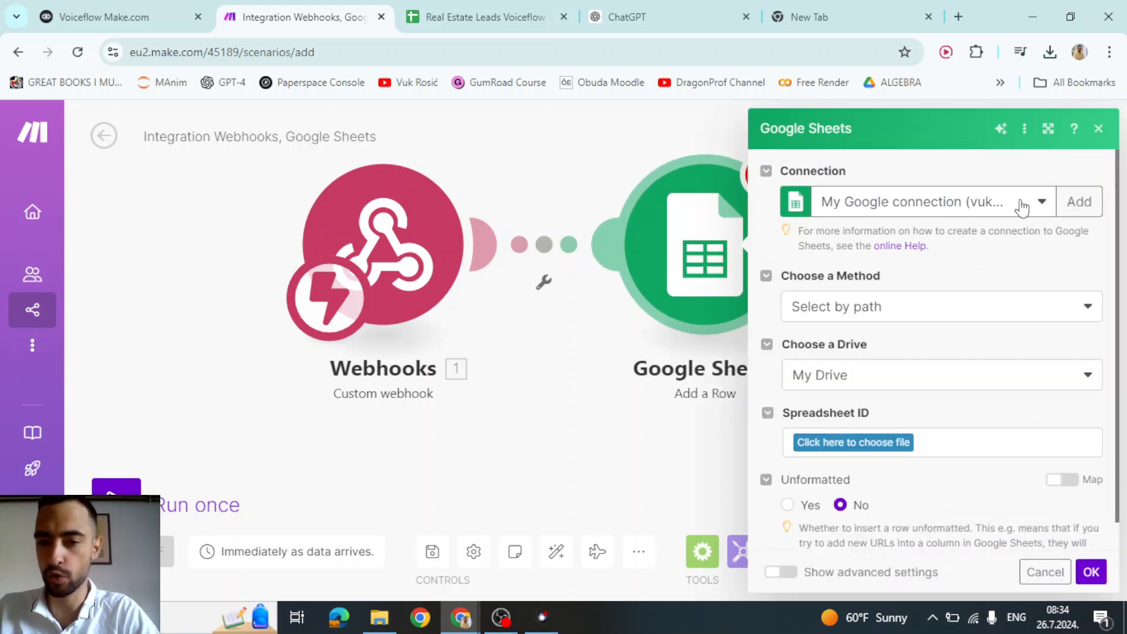
click(979, 317)
click(966, 314)
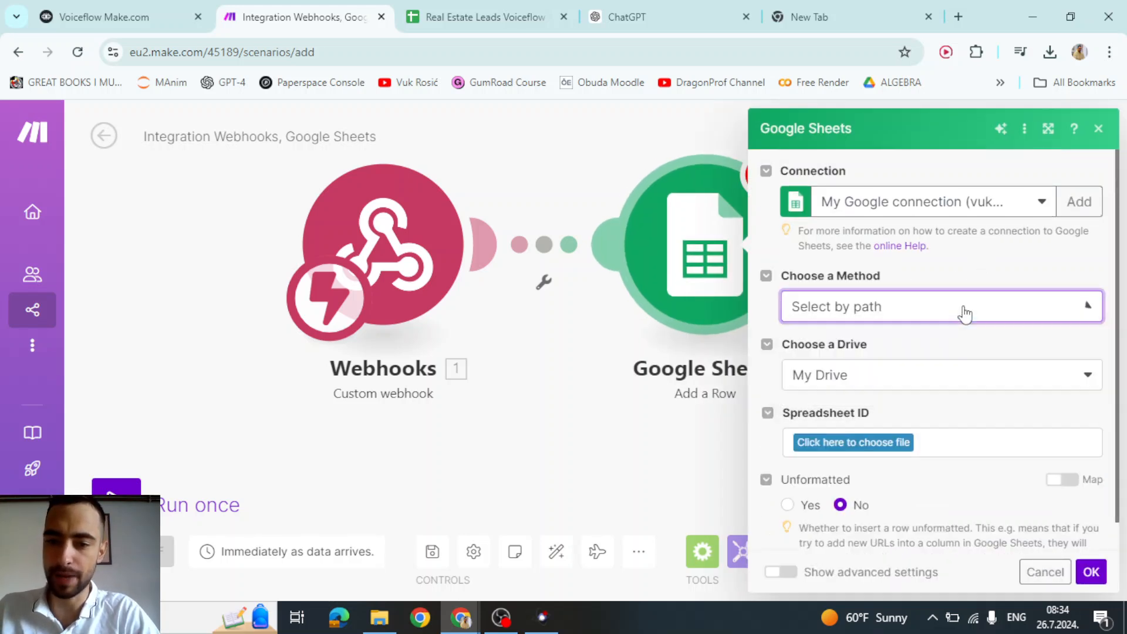
scroll(857, 378, down, 1)
- Select the Real Estate Leads Voiceflow spreadsheet and its Sheet1
click(880, 424)
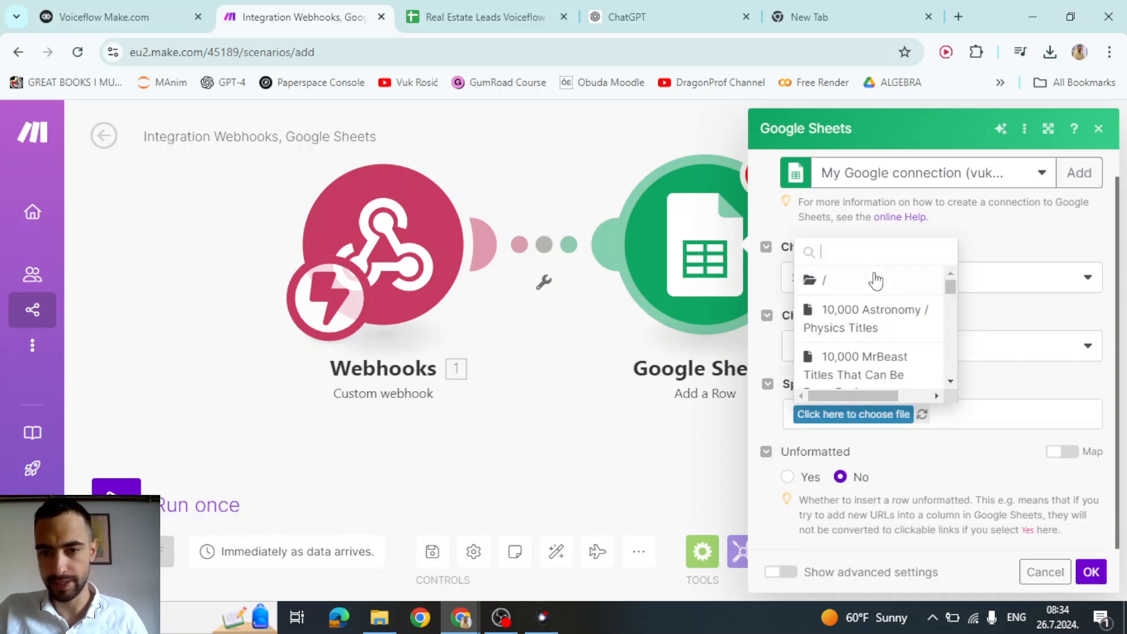
text(real est)
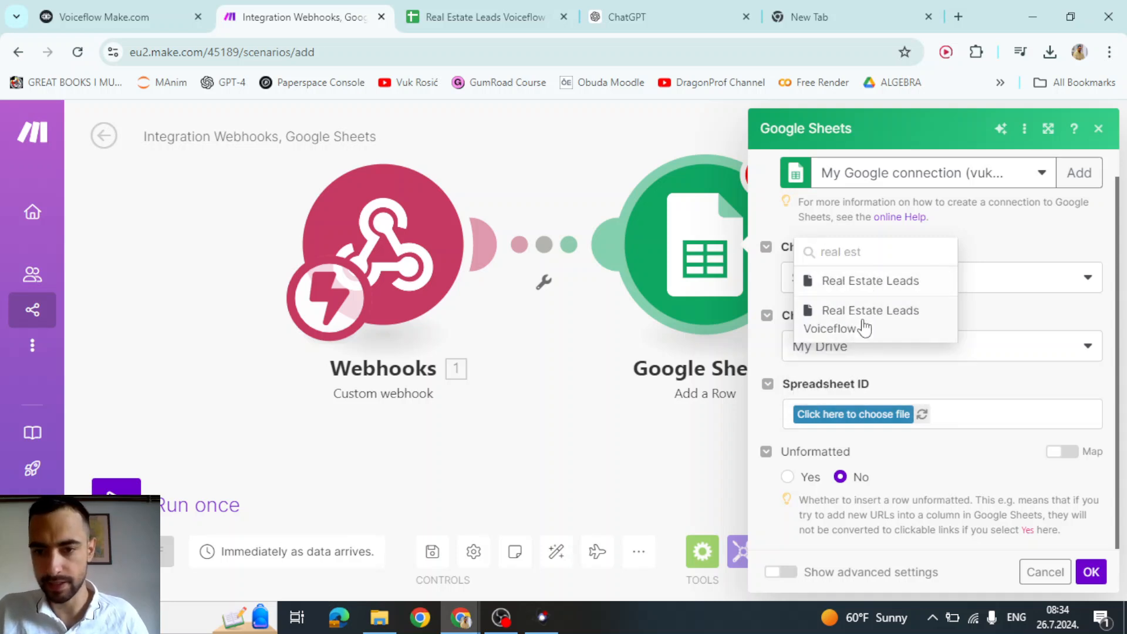
click(865, 327)
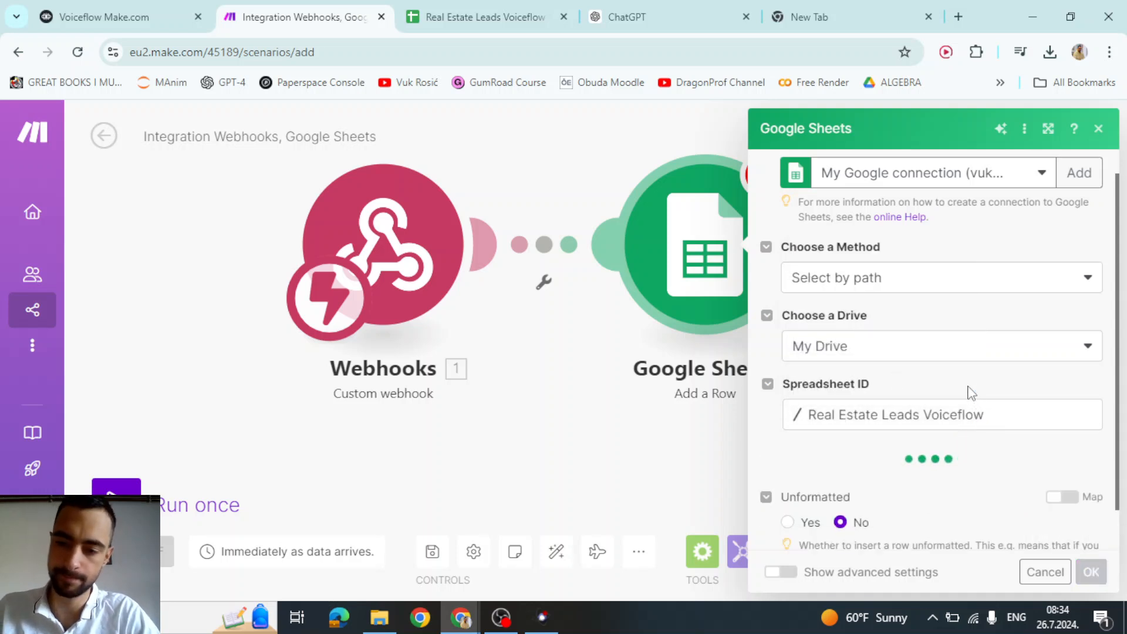
scroll(940, 381, down, 1)
click(849, 419)
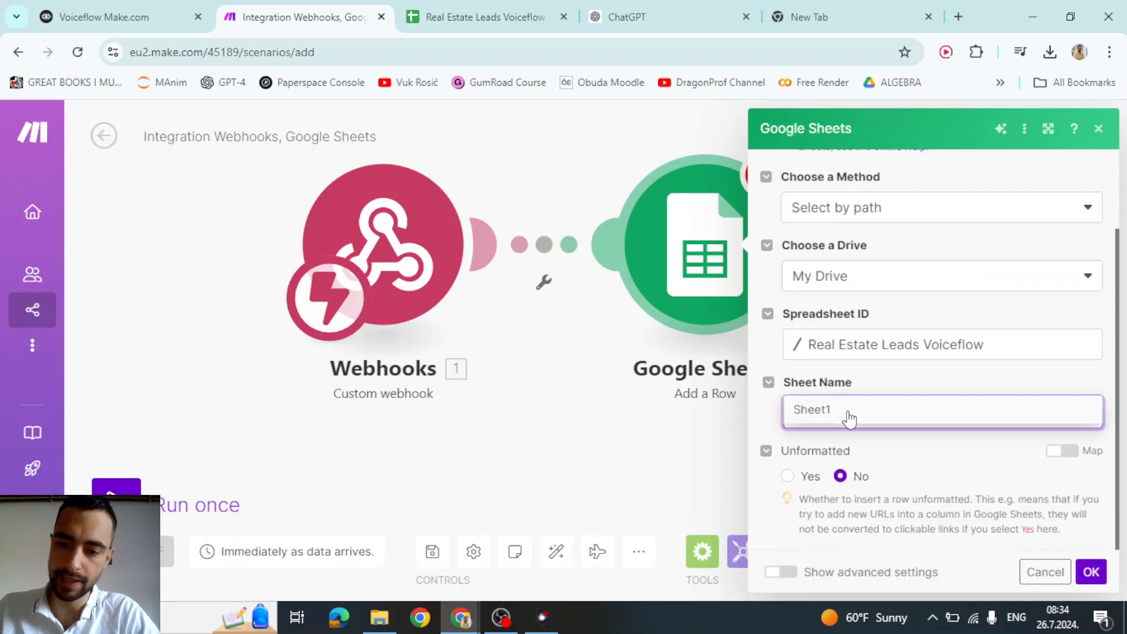
click(843, 417)
- Check the spreadsheet's Name, Property type, Location, Budget and Email headers
click(469, 17)
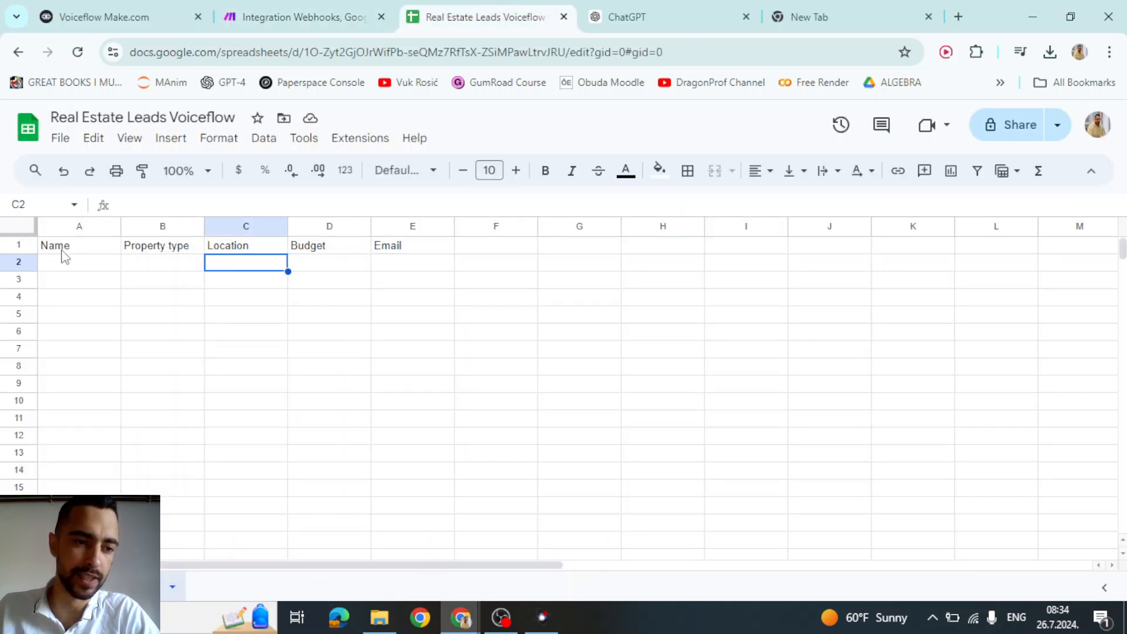
click(62, 250)
click(146, 252)
click(241, 253)
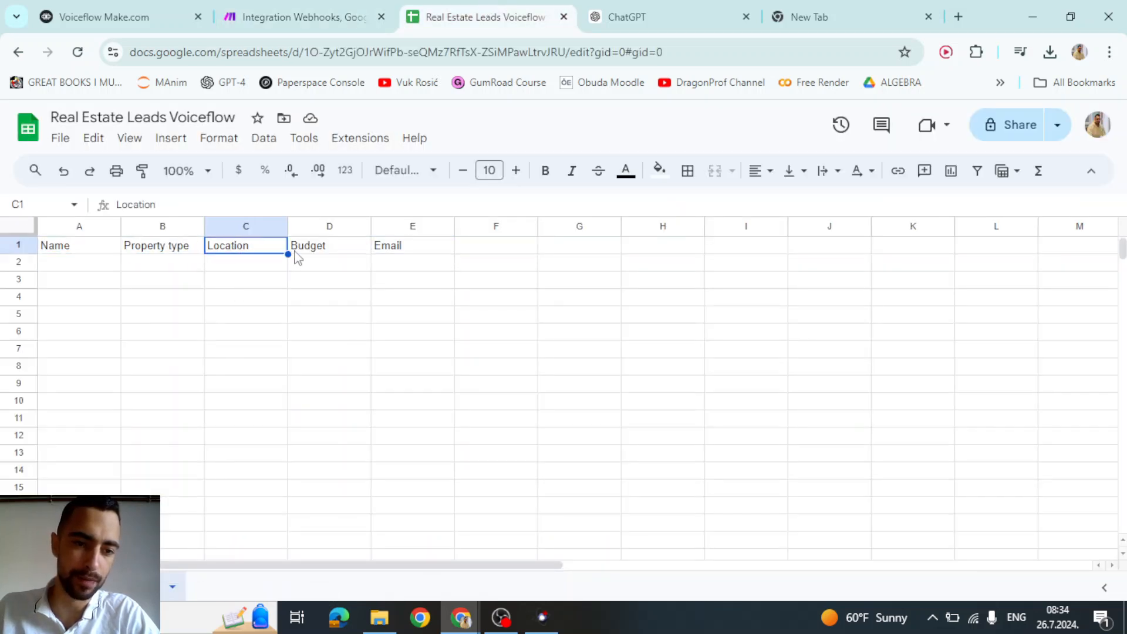
click(321, 253)
click(393, 253)
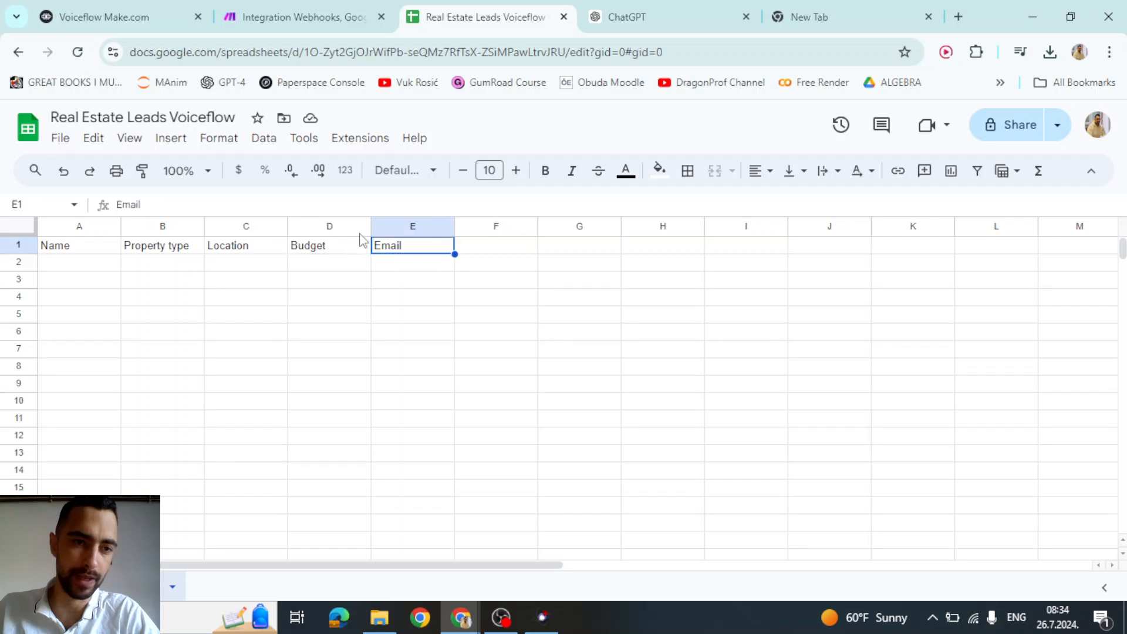
click(263, 13)
scroll(897, 441, down, 4)
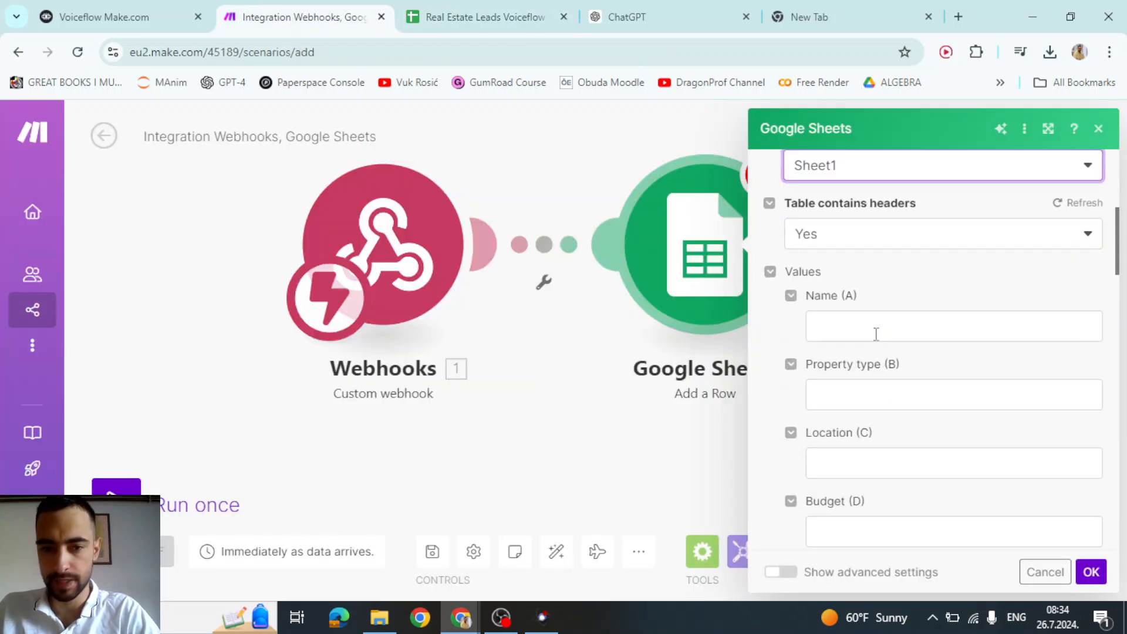
- Confirm the Google Sheets module with OK, run the scenario once, and return to Voiceflow
click(859, 323)
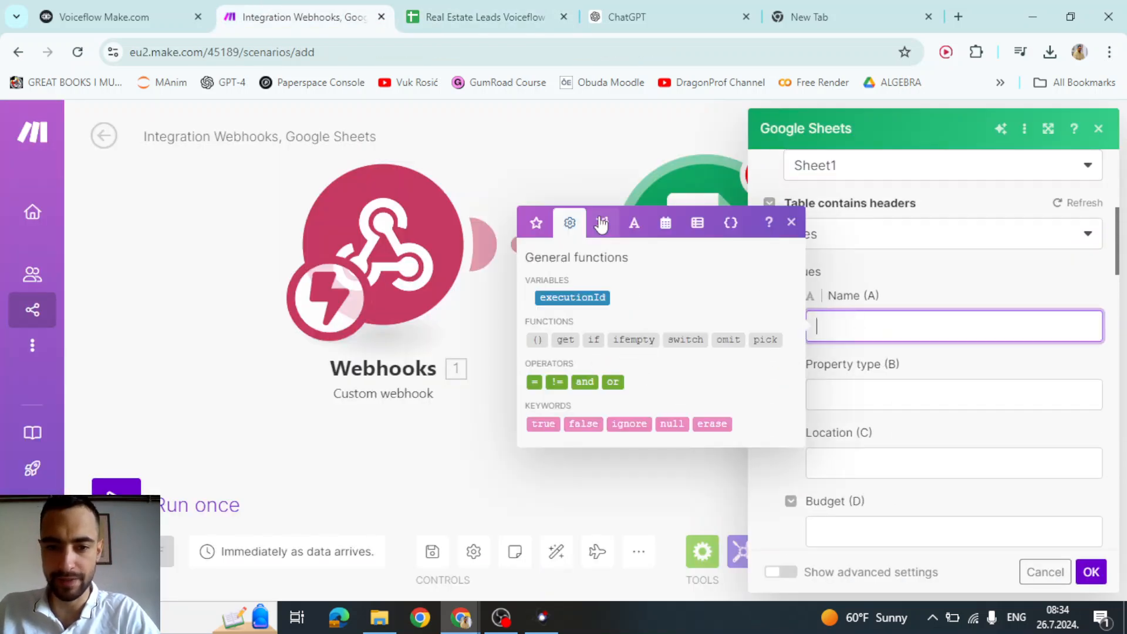
click(538, 224)
click(567, 161)
scroll(567, 159, down, 3)
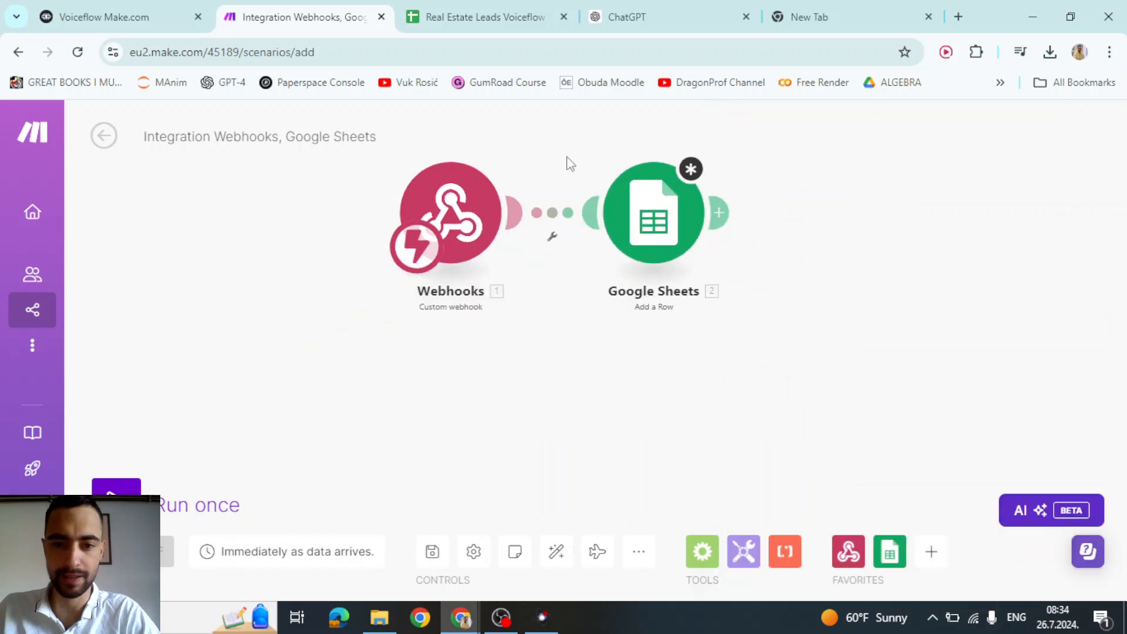
scroll(687, 182, up, 3)
click(603, 292)
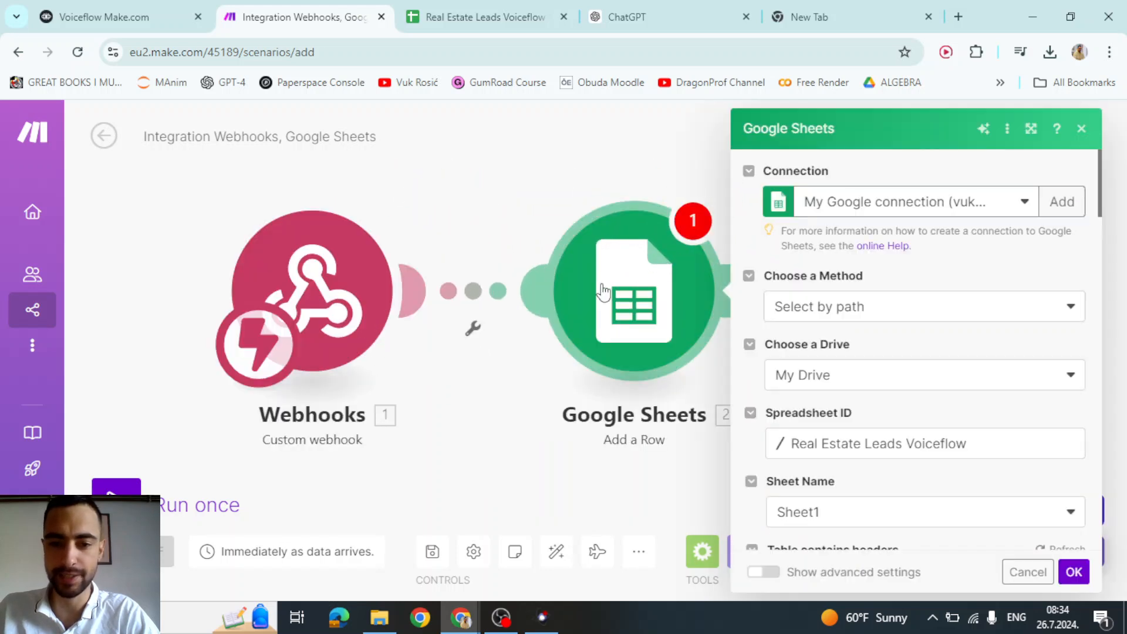
click(1074, 573)
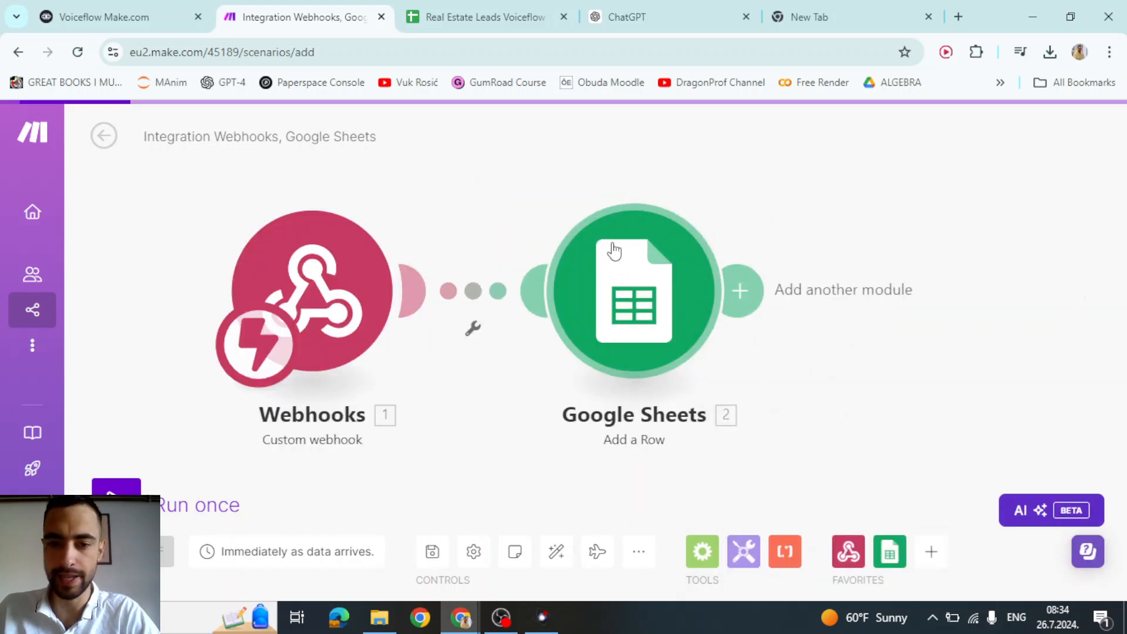
scroll(611, 251, down, 3)
scroll(638, 217, up, 3)
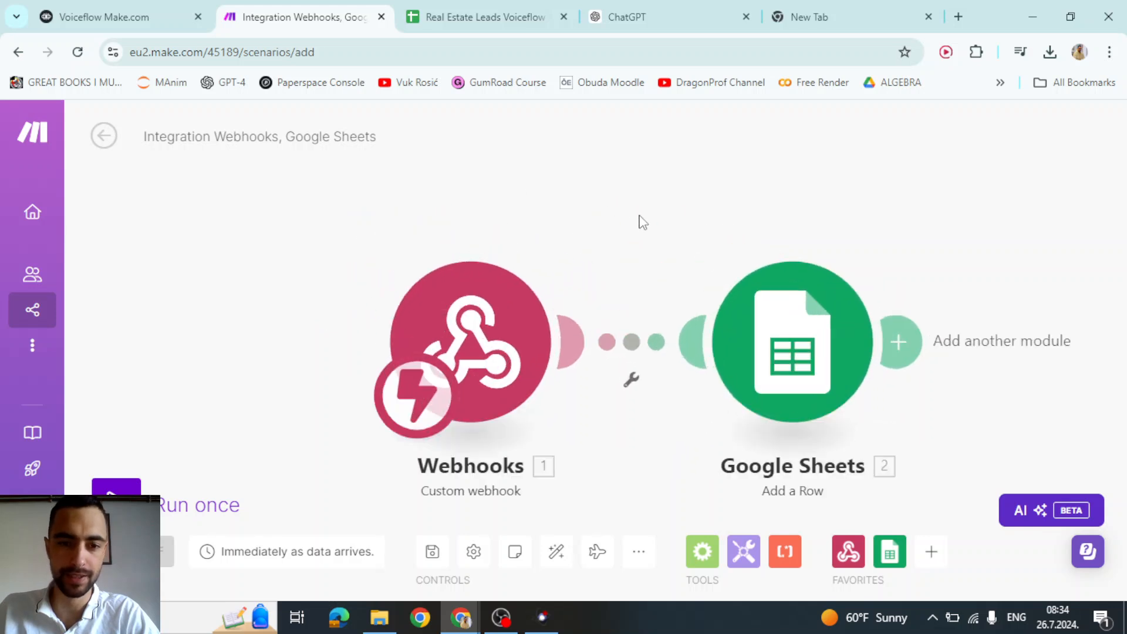
click(116, 499)
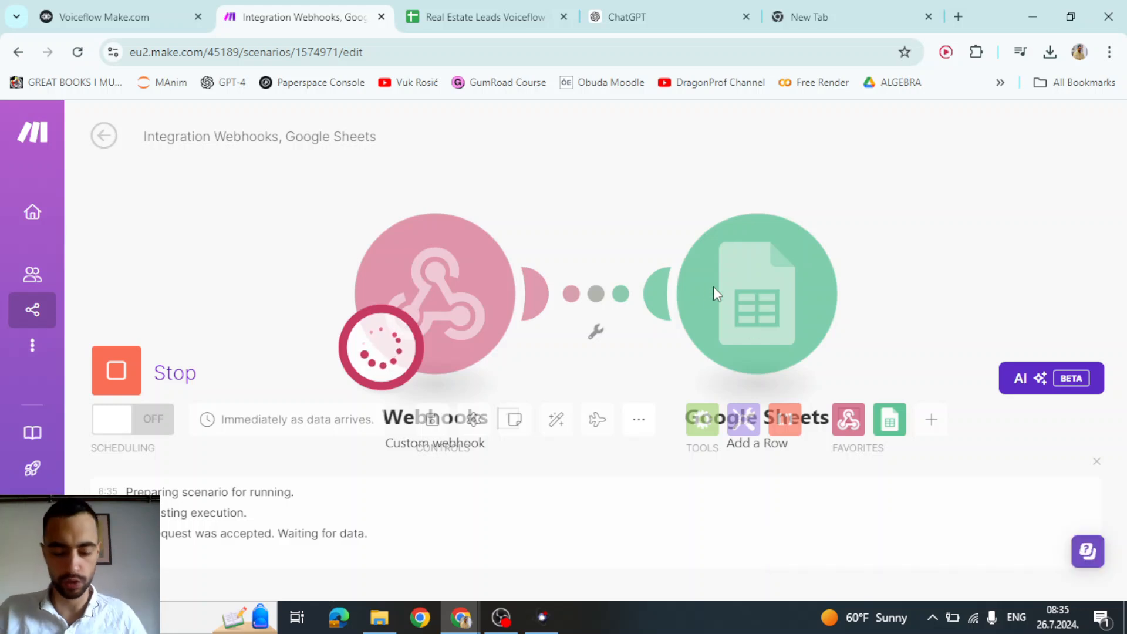
key(ctrl+shift+Tab)
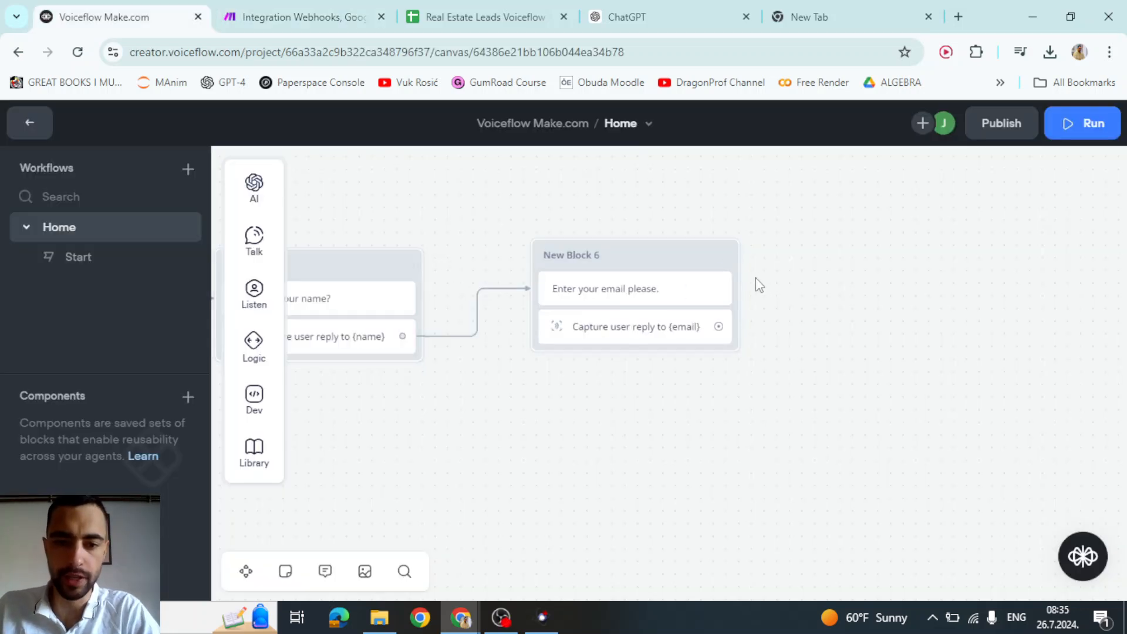
- In New Block 7, add an API step using POST with the Make webhook as Request URL
scroll(758, 285, up, 2)
scroll(677, 323, down, 2)
drag(679, 388, 562, 425)
drag(589, 370, 706, 306)
mouse_move(785, 478)
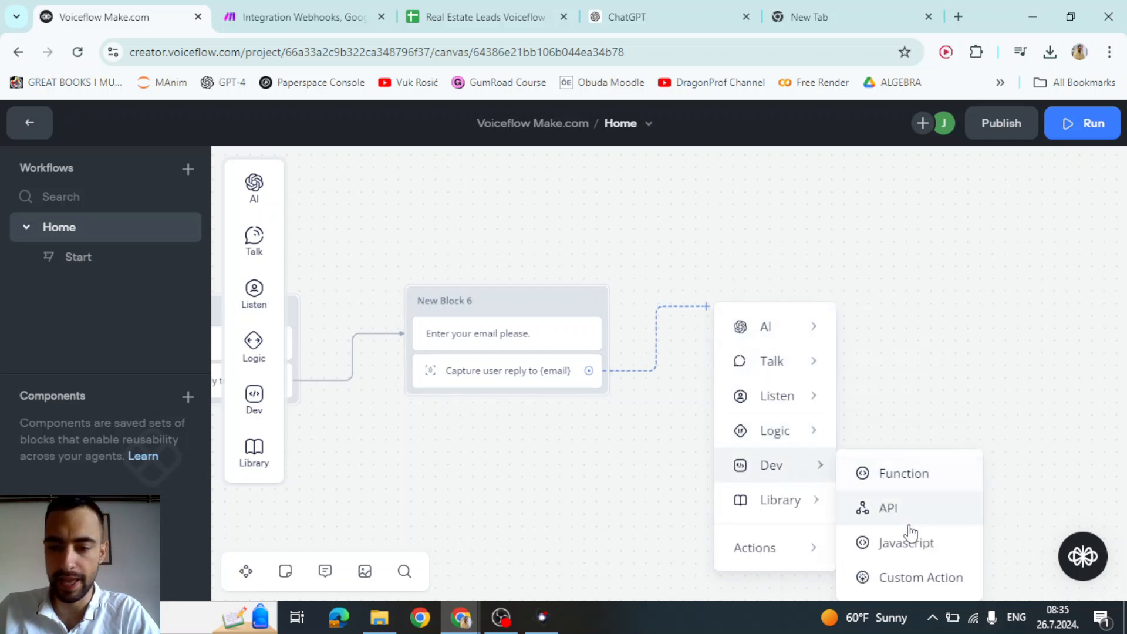
click(896, 509)
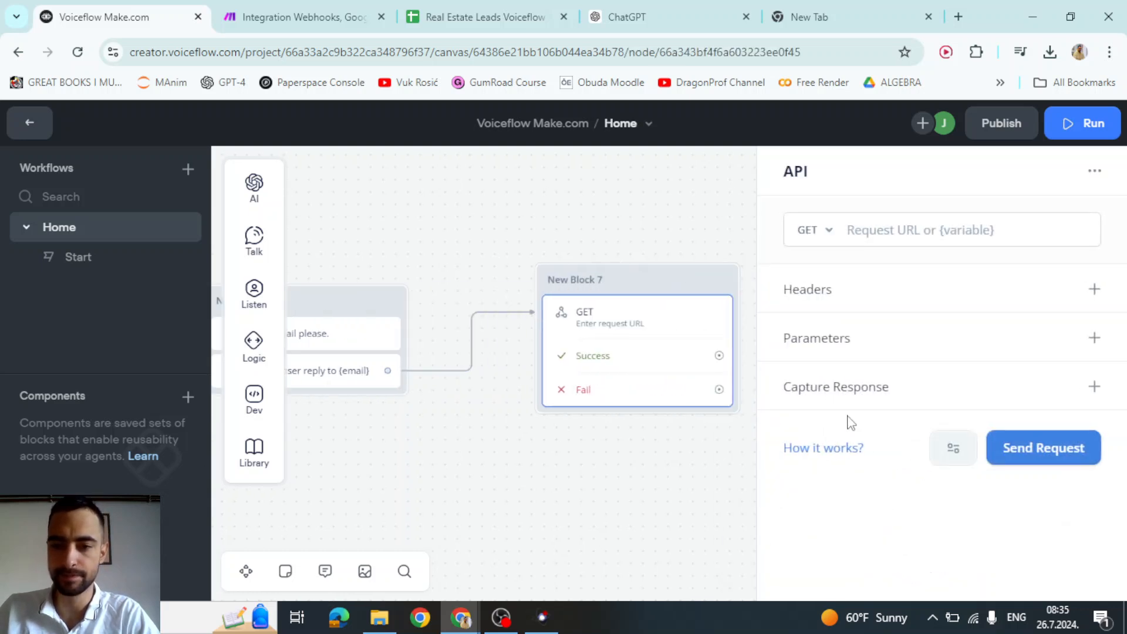
click(819, 234)
click(819, 300)
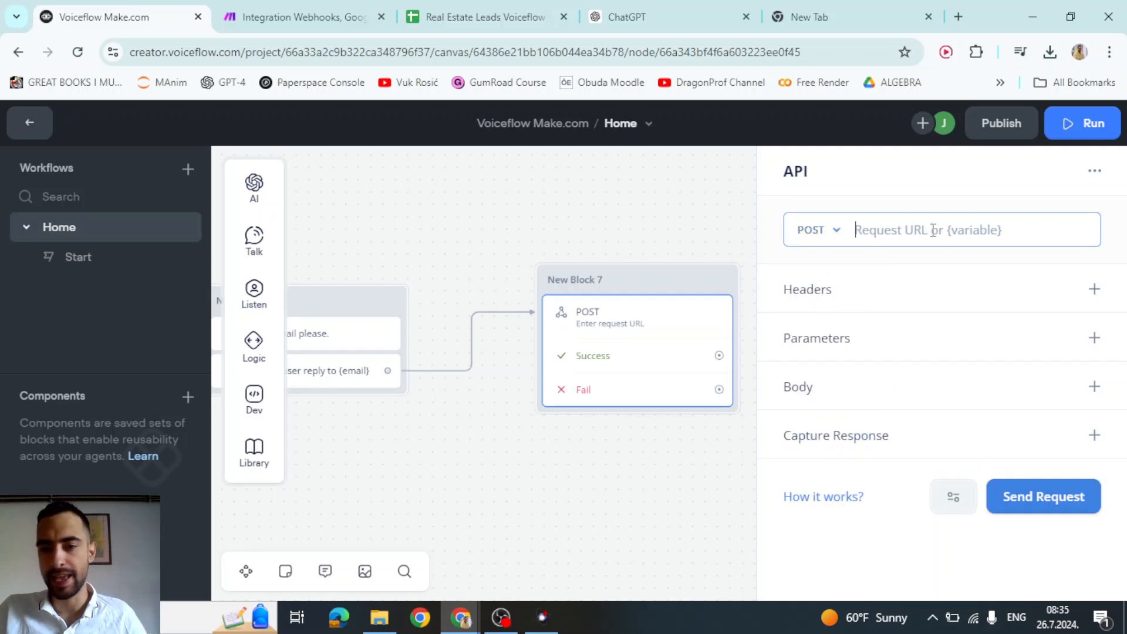
click(1004, 254)
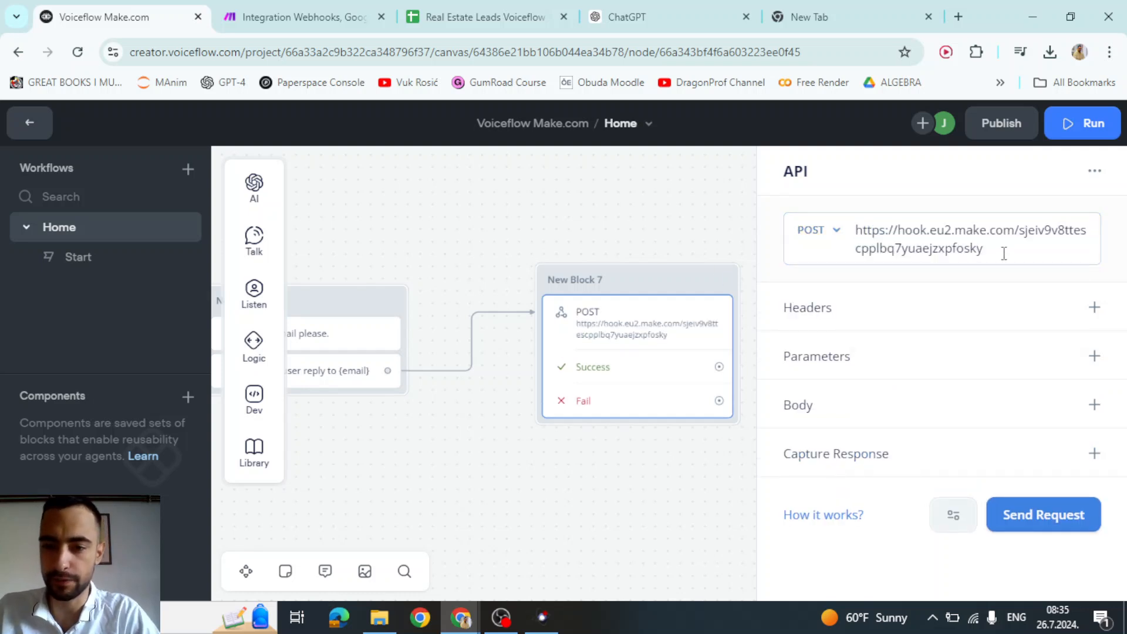
click(1004, 254)
- Stop the waiting Make scenario, copy the Webhooks module's address, and return to Voiceflow's API step
click(370, 18)
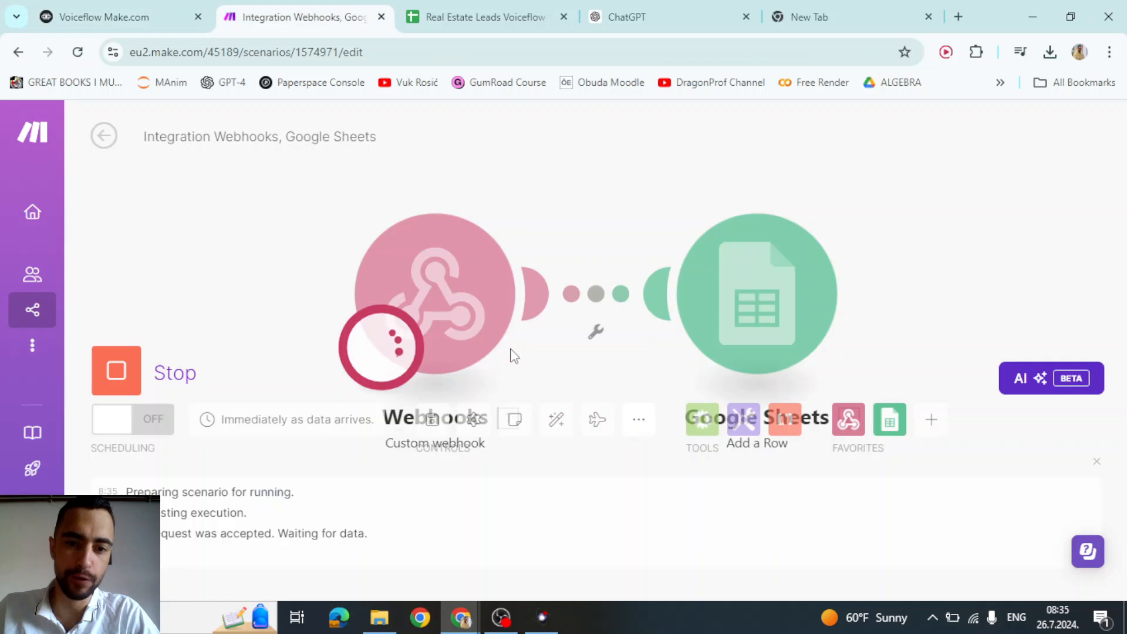
click(111, 371)
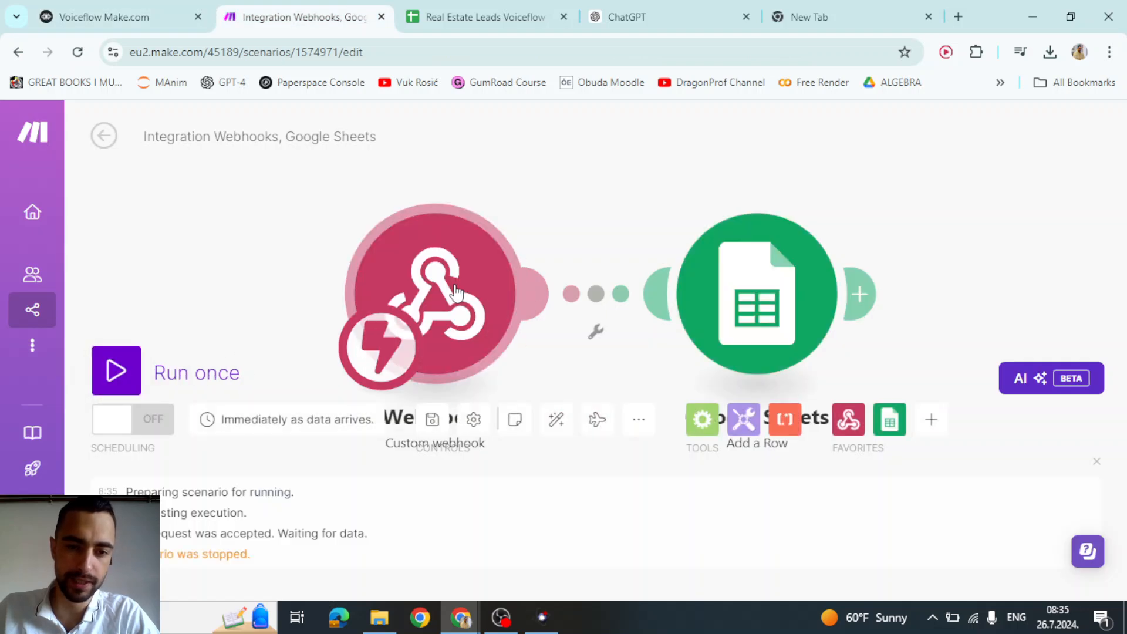
click(505, 294)
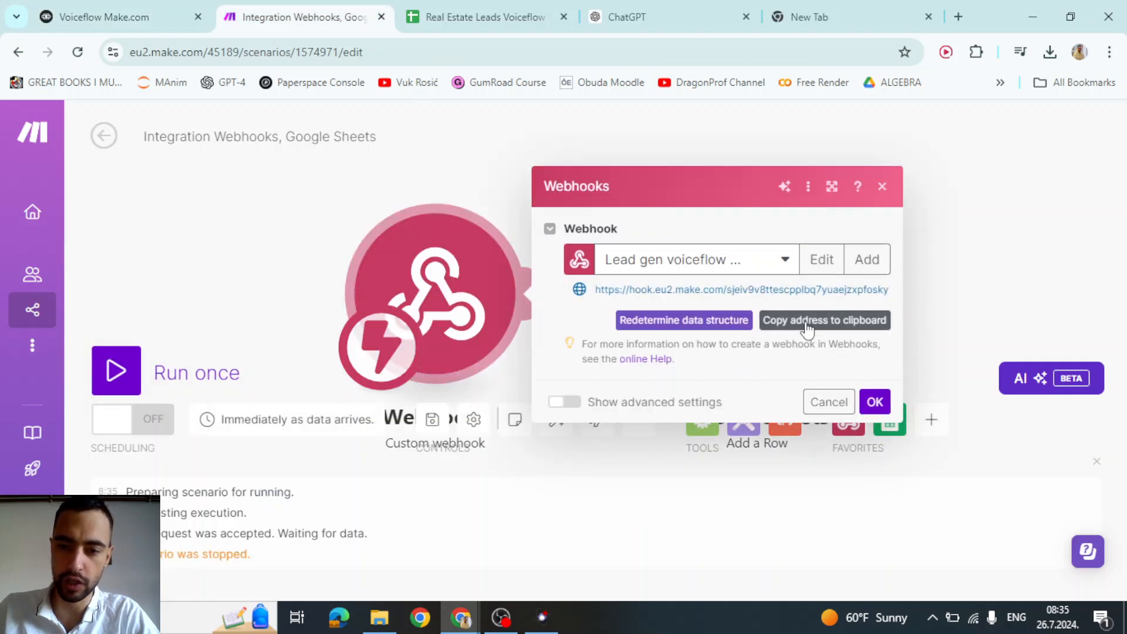
click(808, 327)
drag(702, 288, 868, 288)
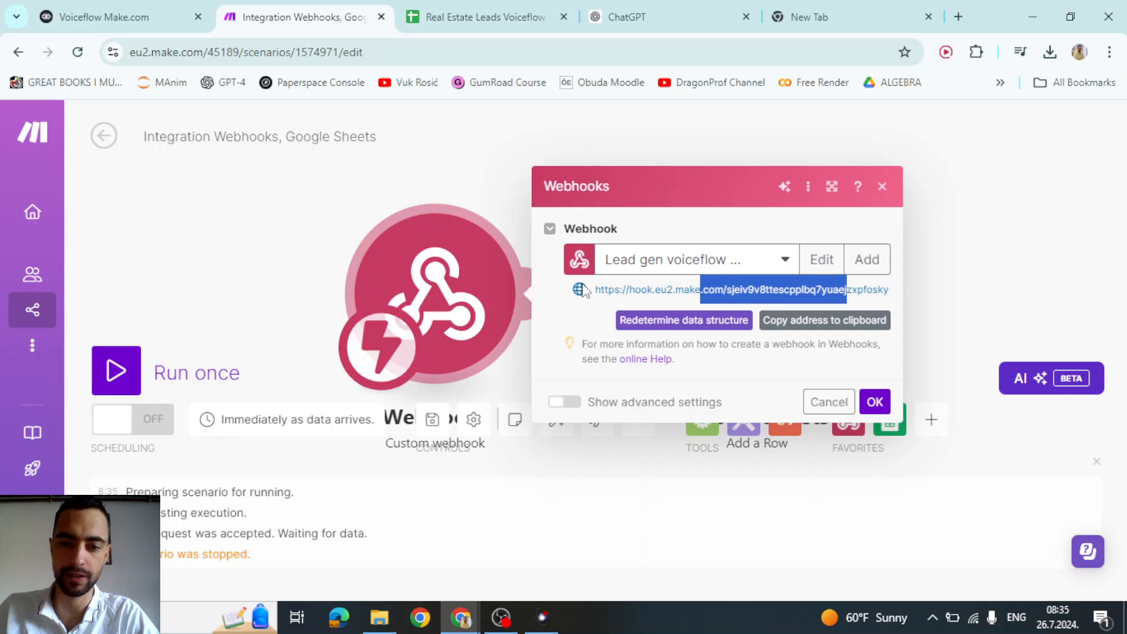
click(123, 16)
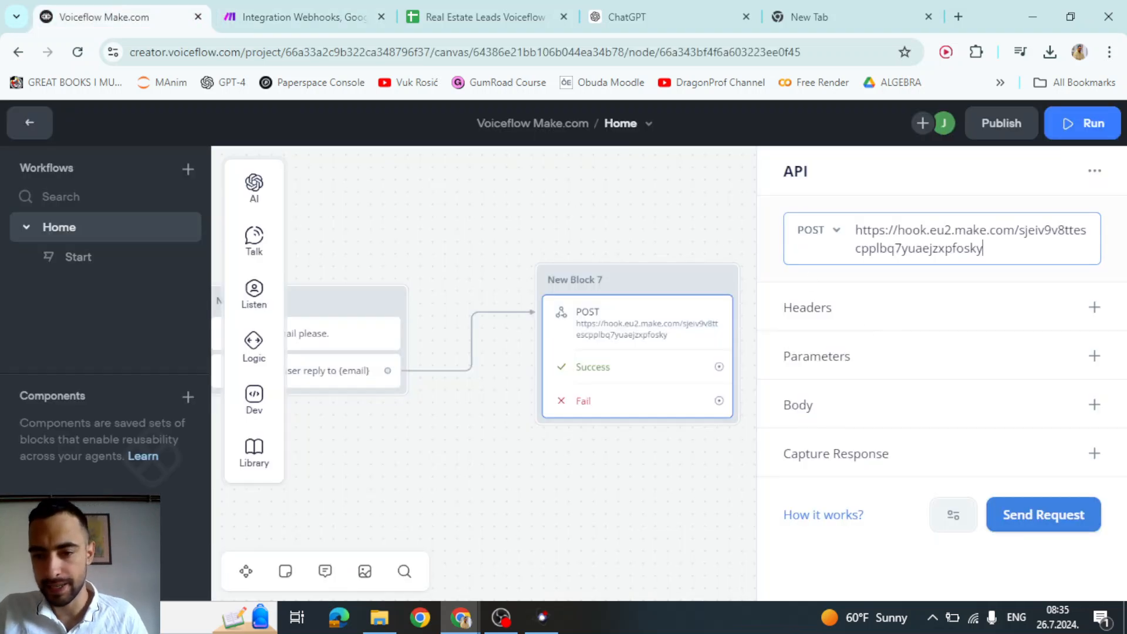
- Add form-data body rows and map the key name to the {name} variable
click(1095, 404)
scroll(865, 396, down, 2)
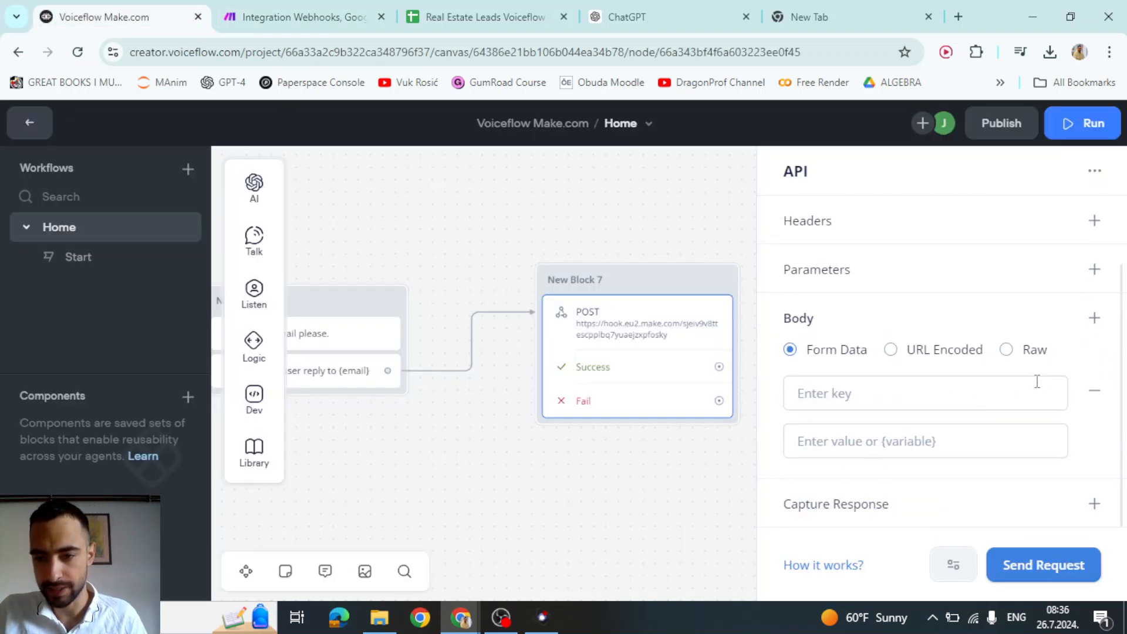
click(1094, 320)
scroll(873, 415, down, 3)
scroll(873, 405, up, 3)
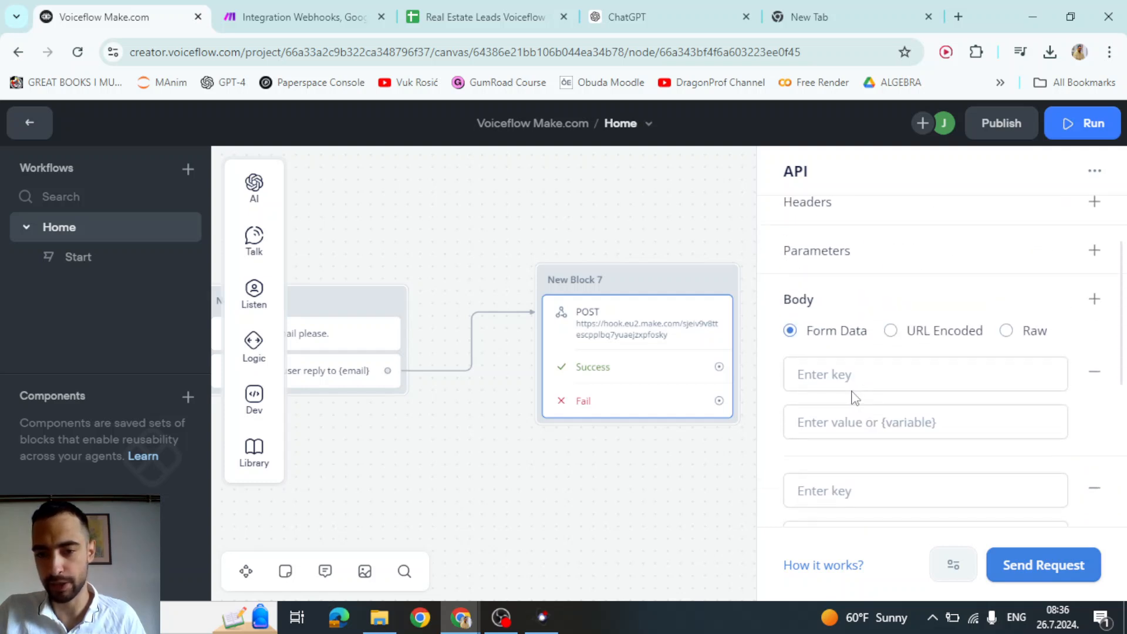
click(852, 389)
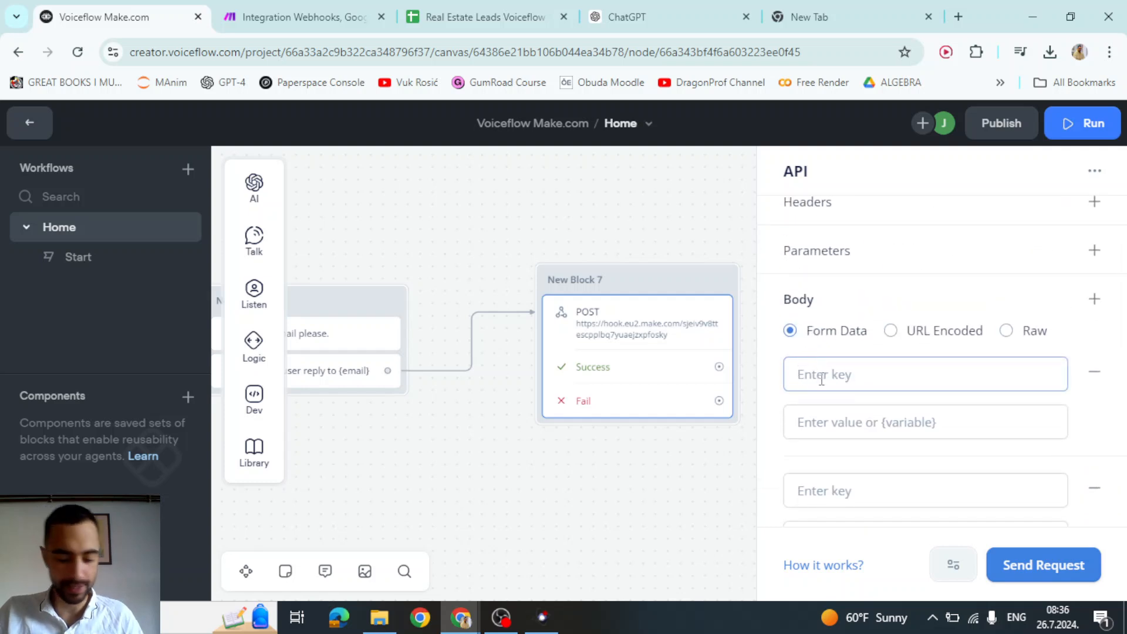
text(name)
click(830, 427)
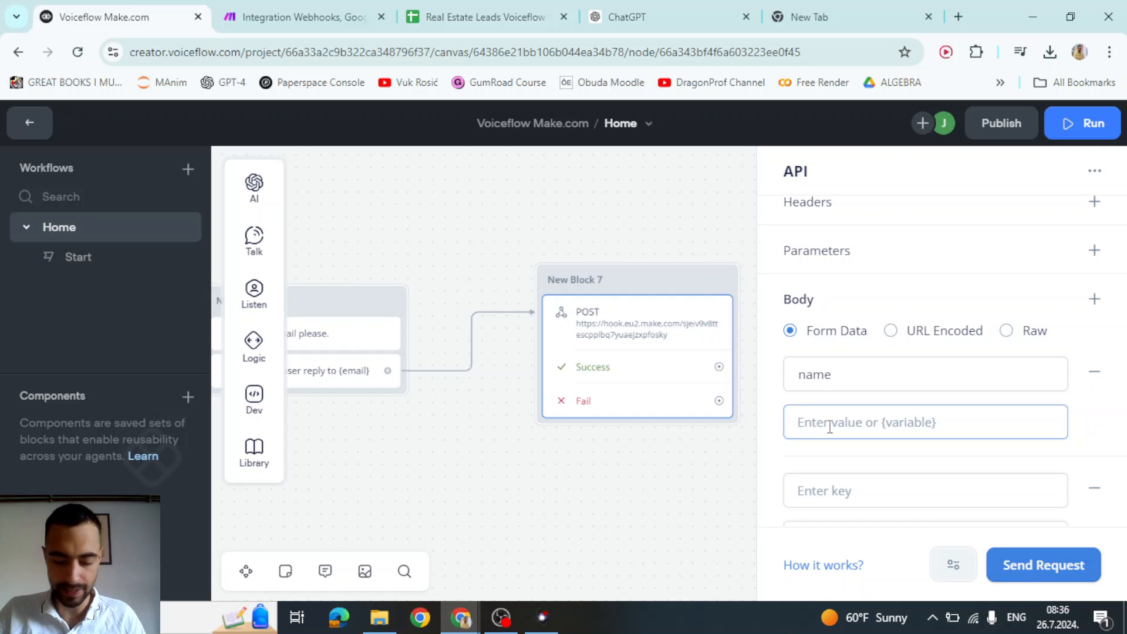
text({name)
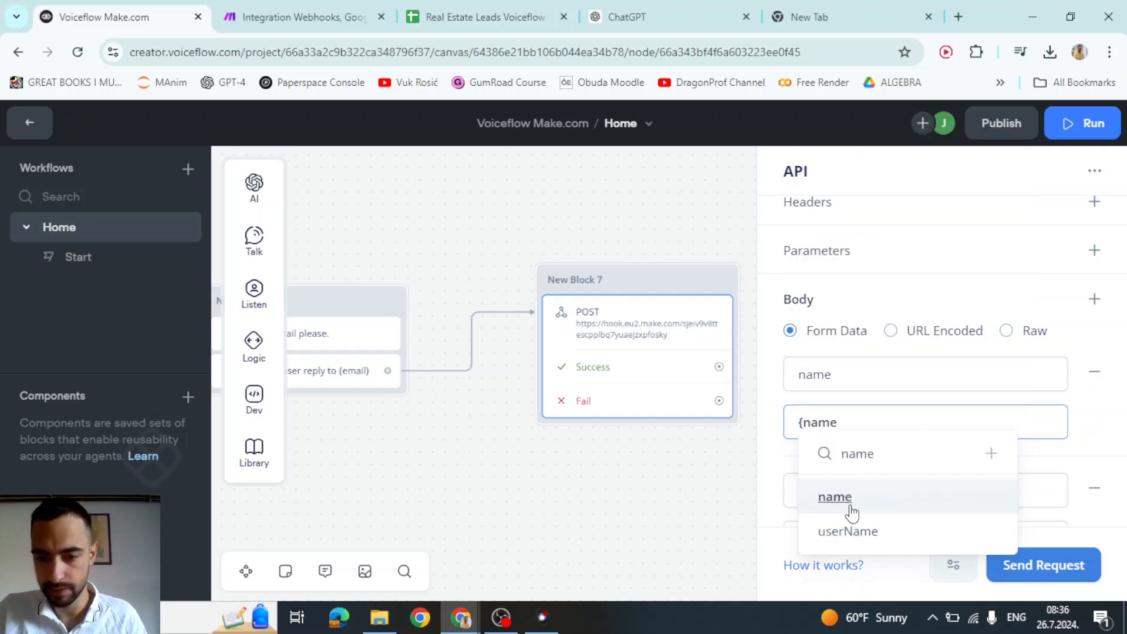
click(850, 511)
- Add the email key with the {email} variable as its value
scroll(881, 388, down, 3)
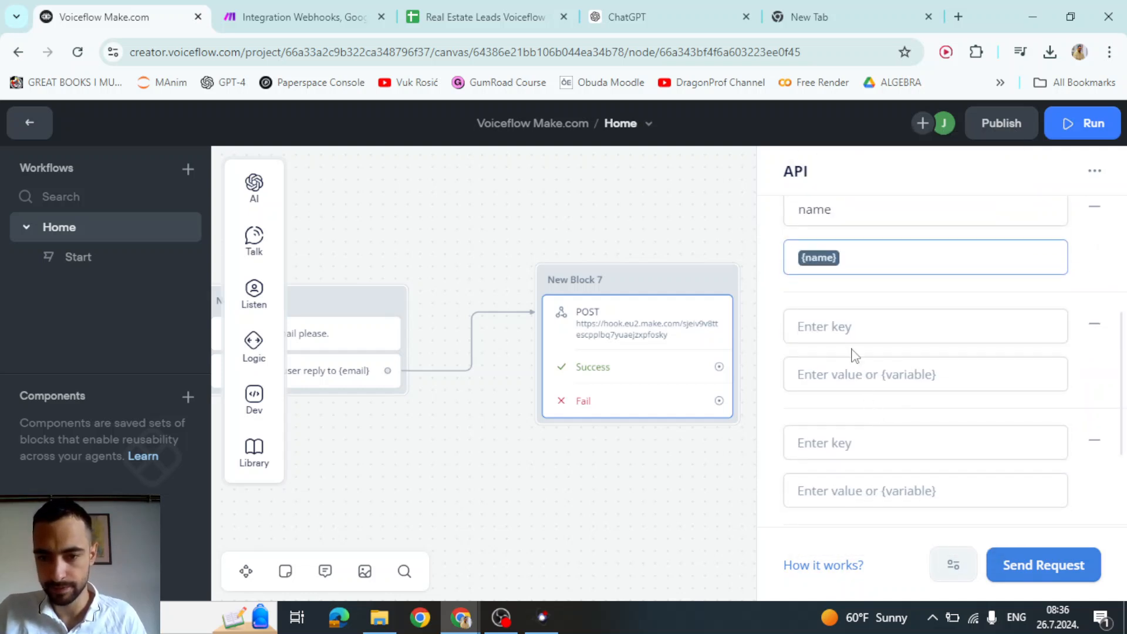
click(847, 329)
text(email)
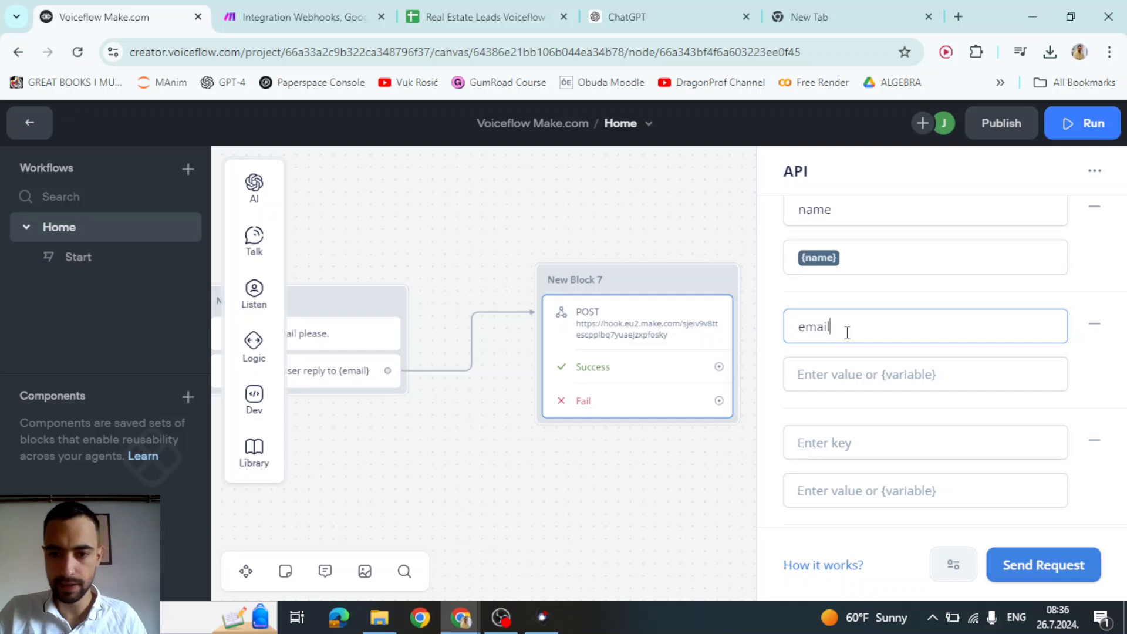
click(902, 376)
text({ema)
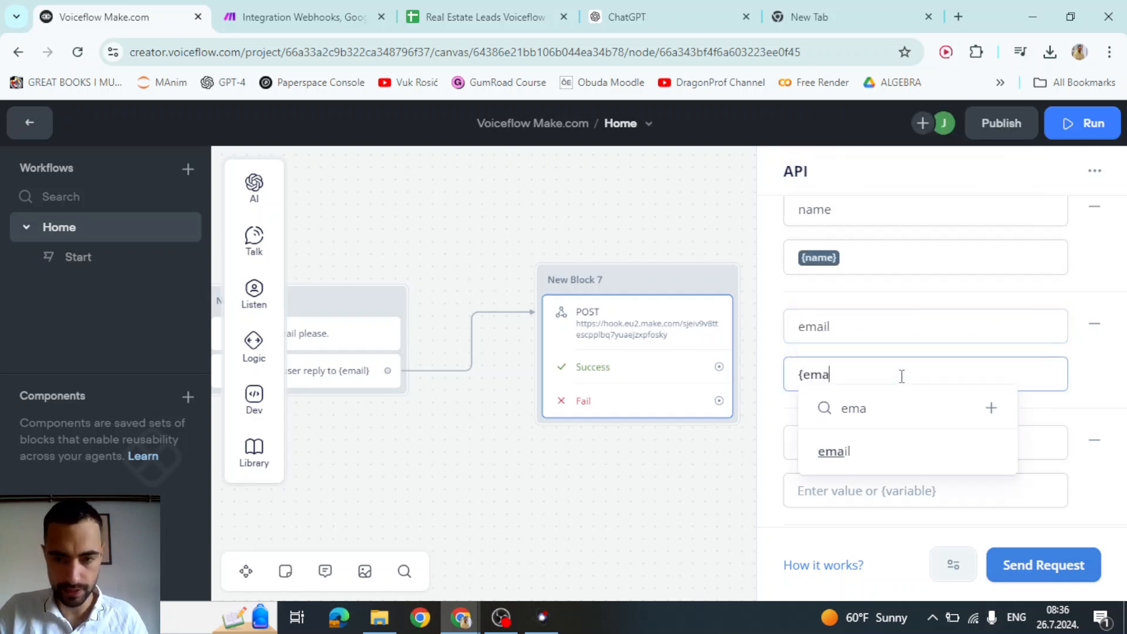
click(872, 450)
drag(843, 326, 800, 327)
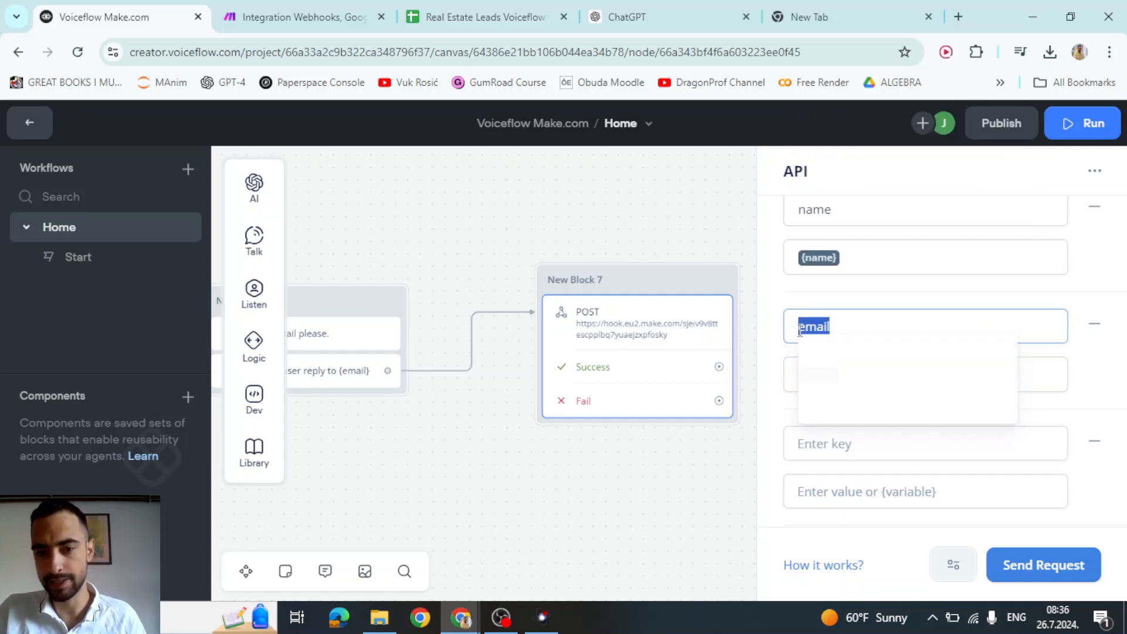
click(895, 310)
scroll(858, 329, down, 2)
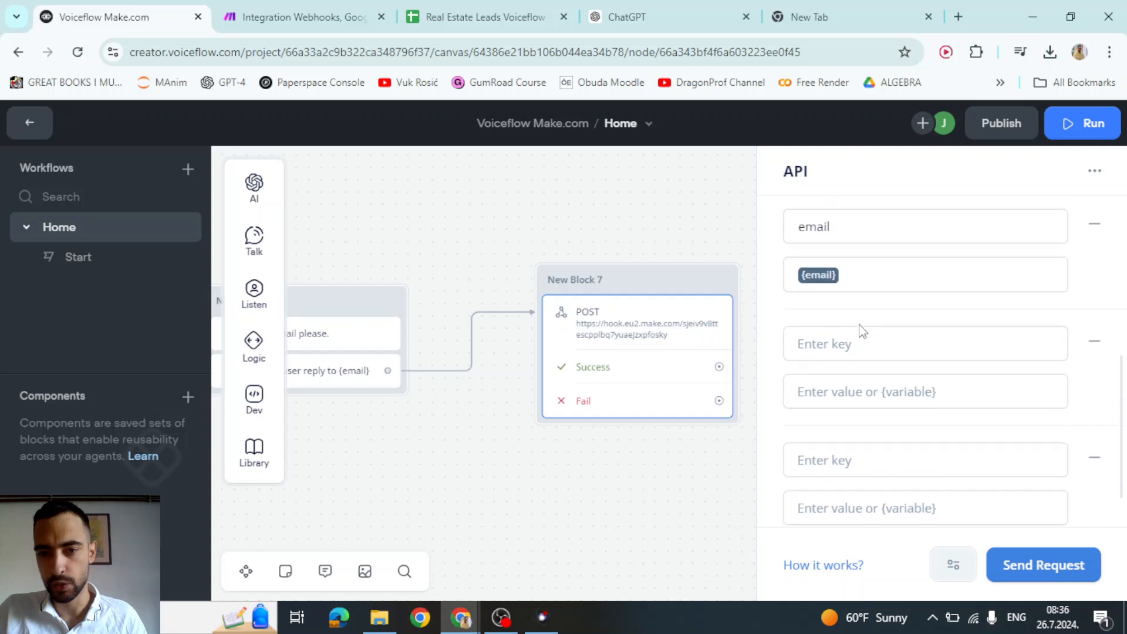
scroll(839, 253, up, 1)
drag(836, 246, 769, 249)
click(855, 224)
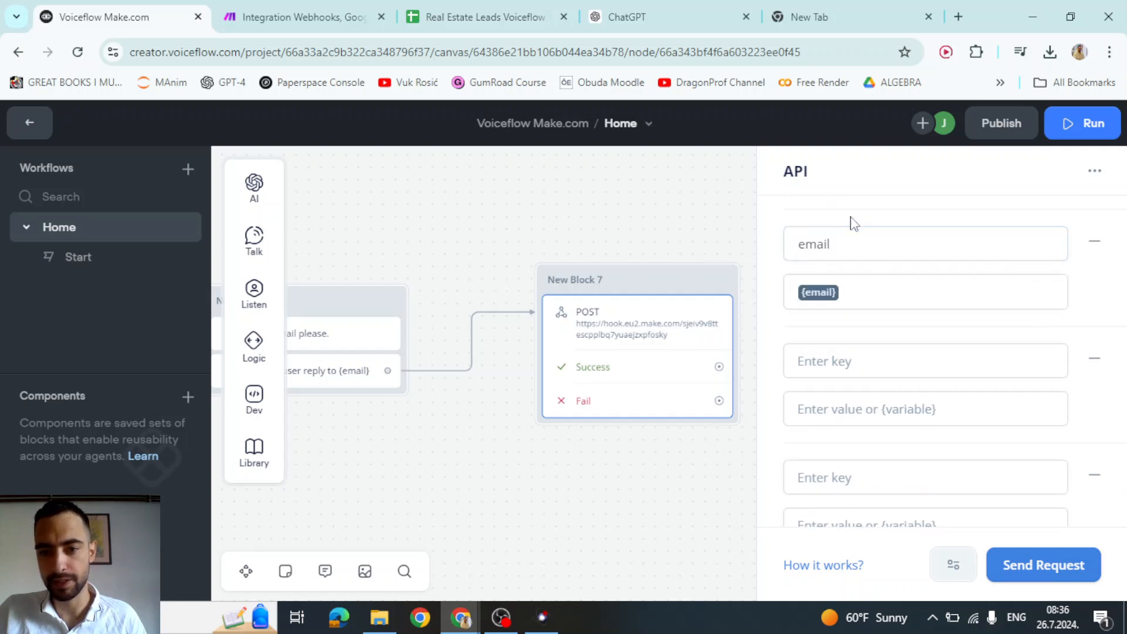
- Add the location key mapped to the {location} variable
click(880, 353)
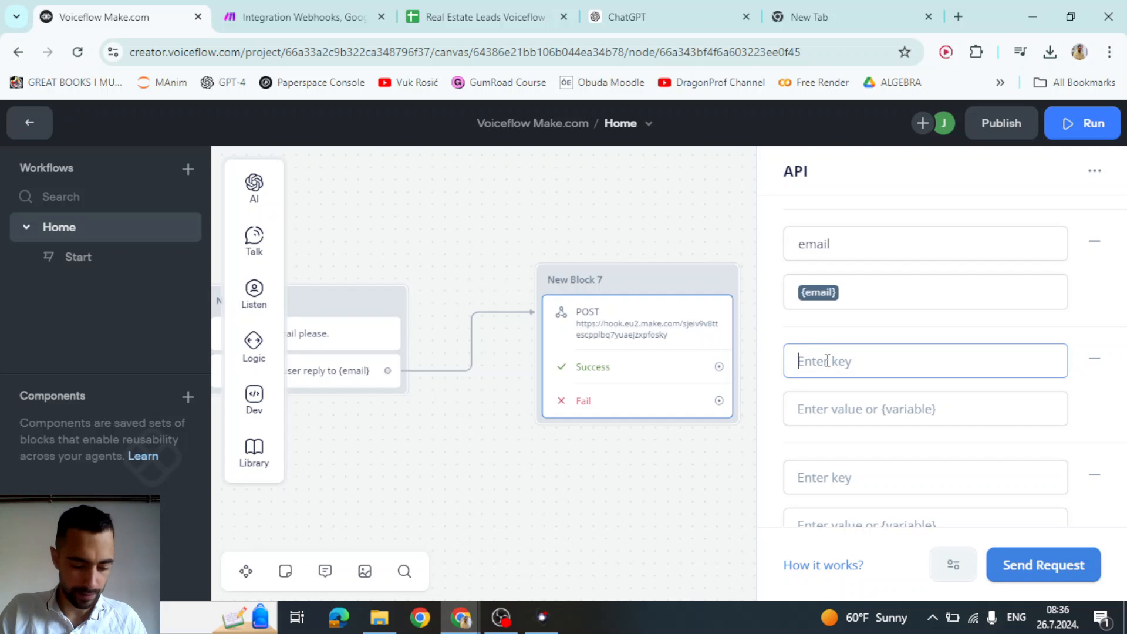
text(location)
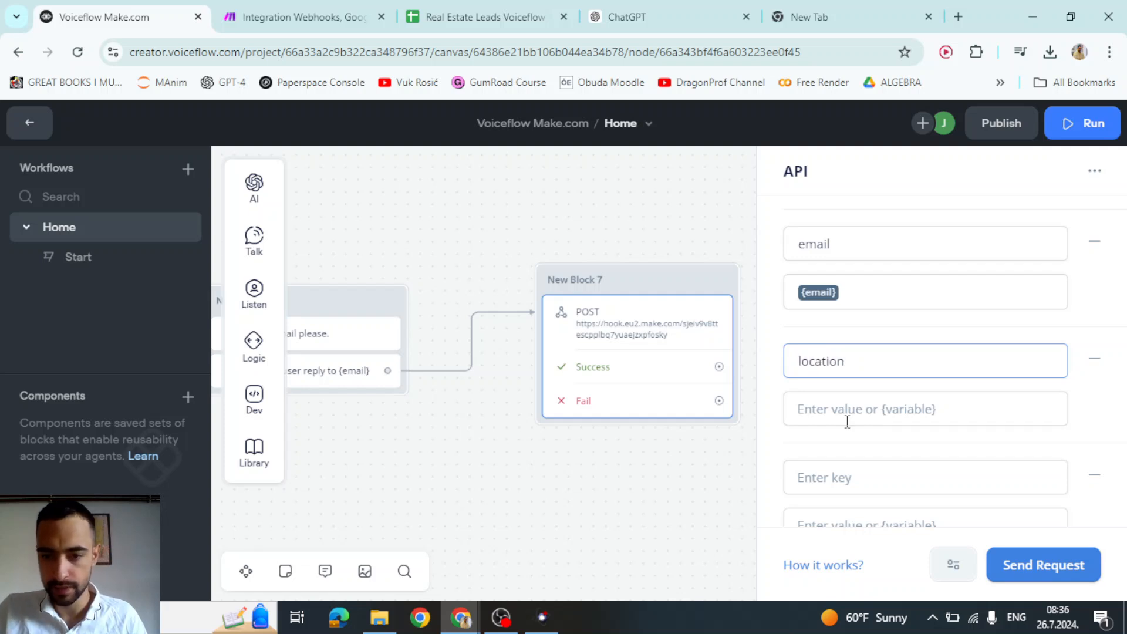
click(847, 422)
text({k)
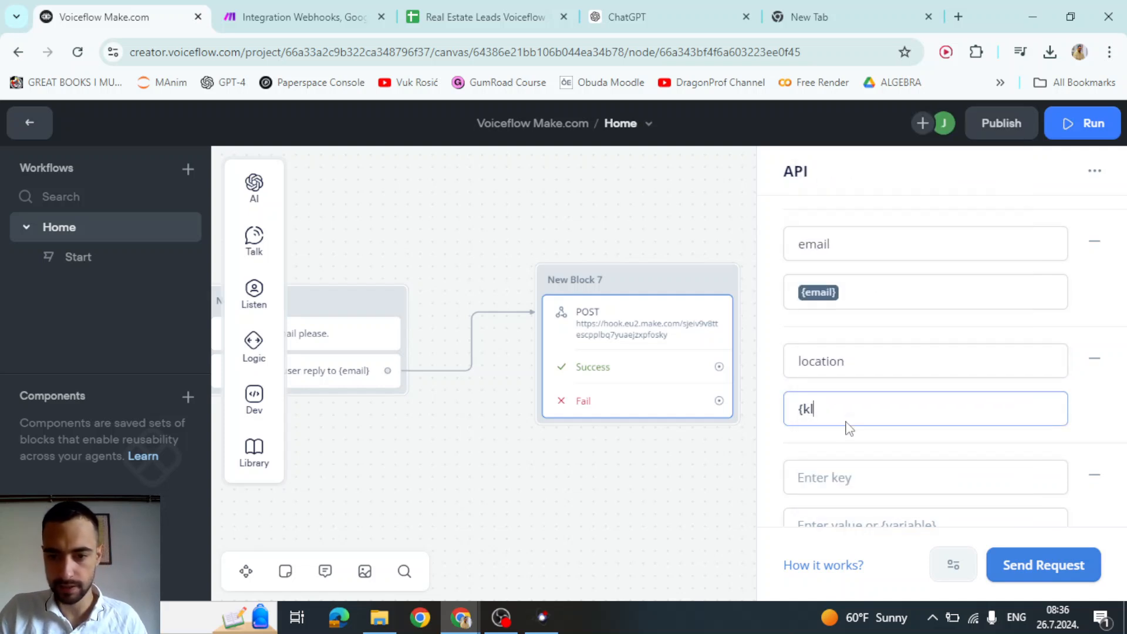
key(BackSpace)
text(lo)
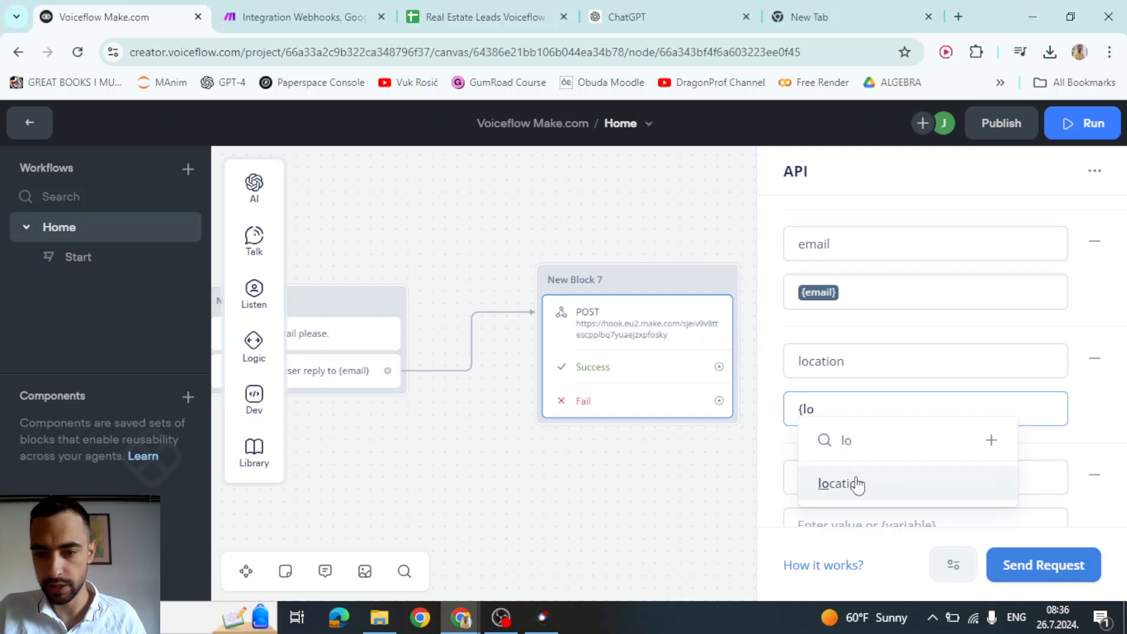
click(857, 485)
- Add the Property type key mapped to the {property_type} variable
scroll(886, 390, down, 2)
click(867, 390)
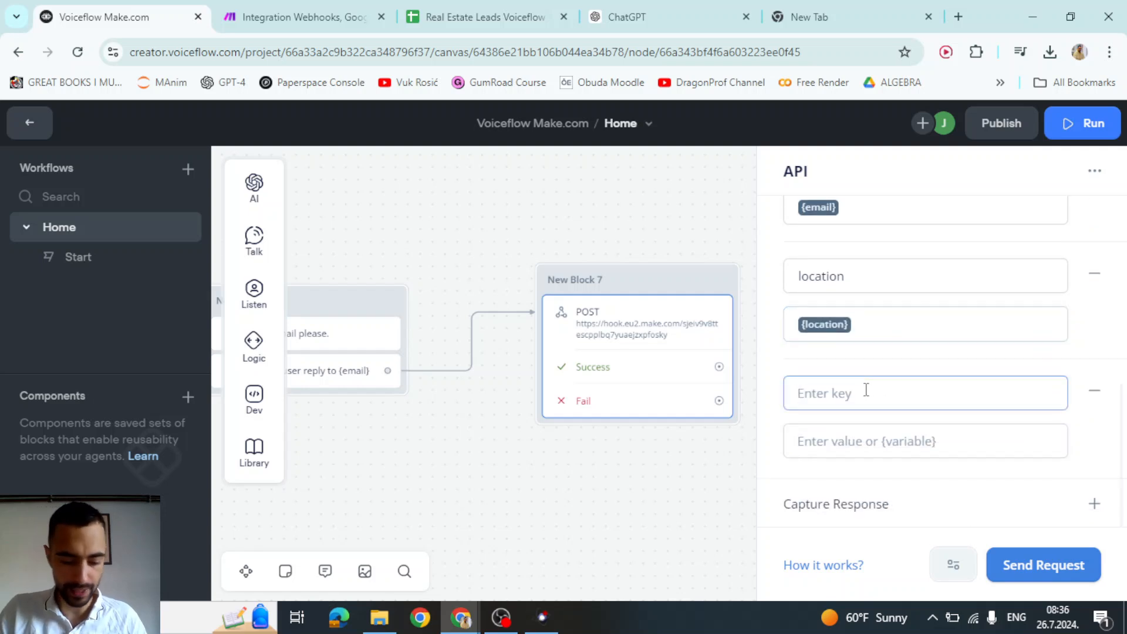
text(Property type)
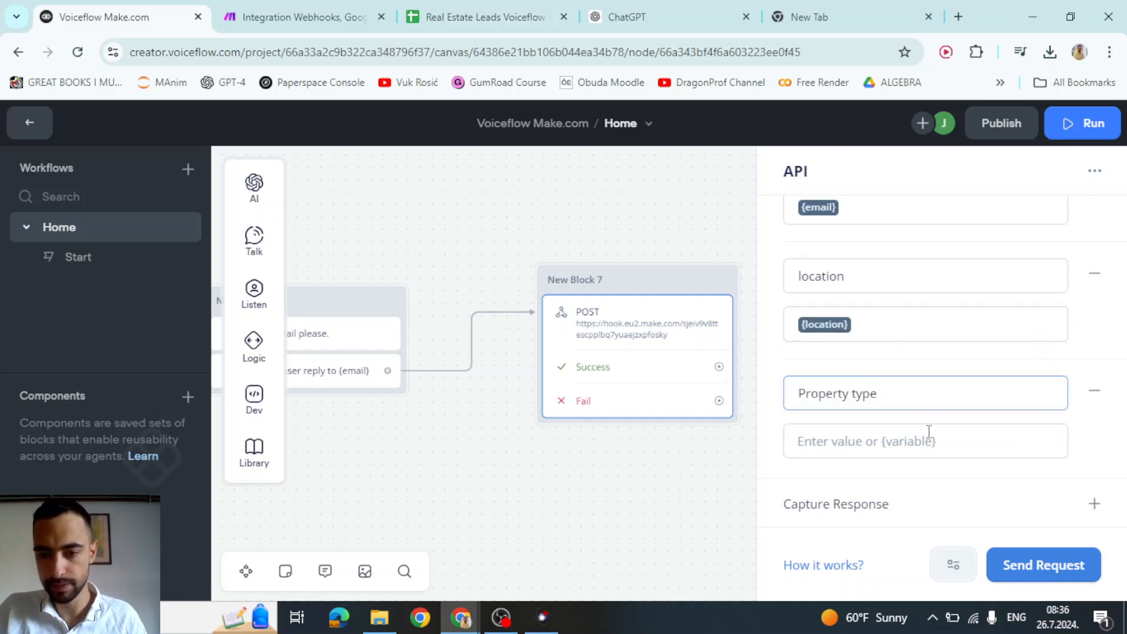
click(929, 435)
text({pro)
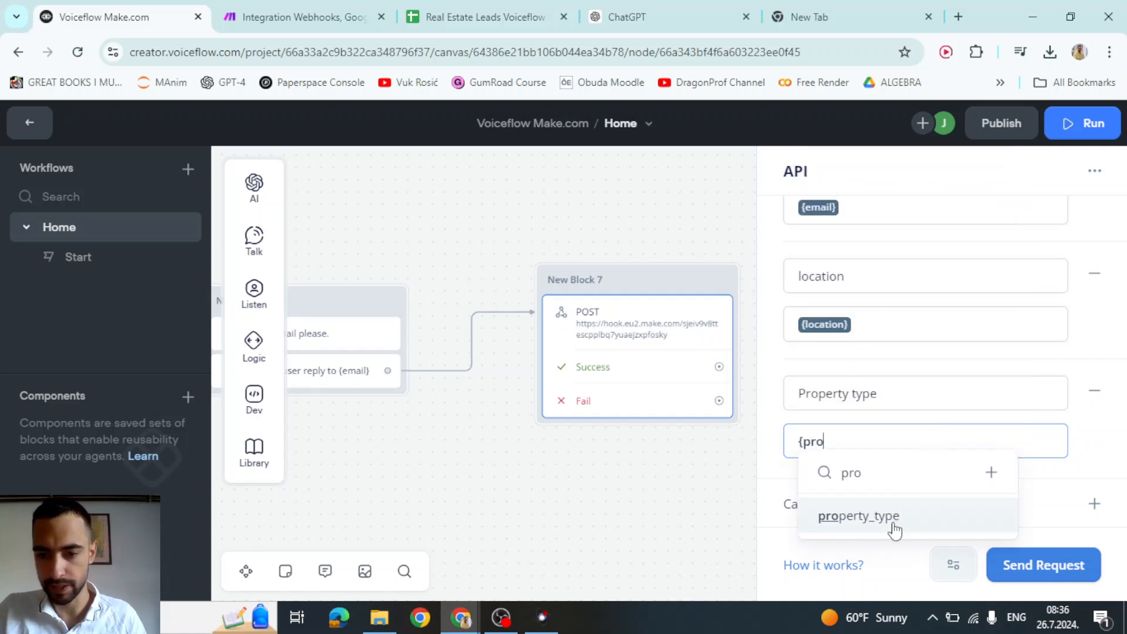
click(893, 520)
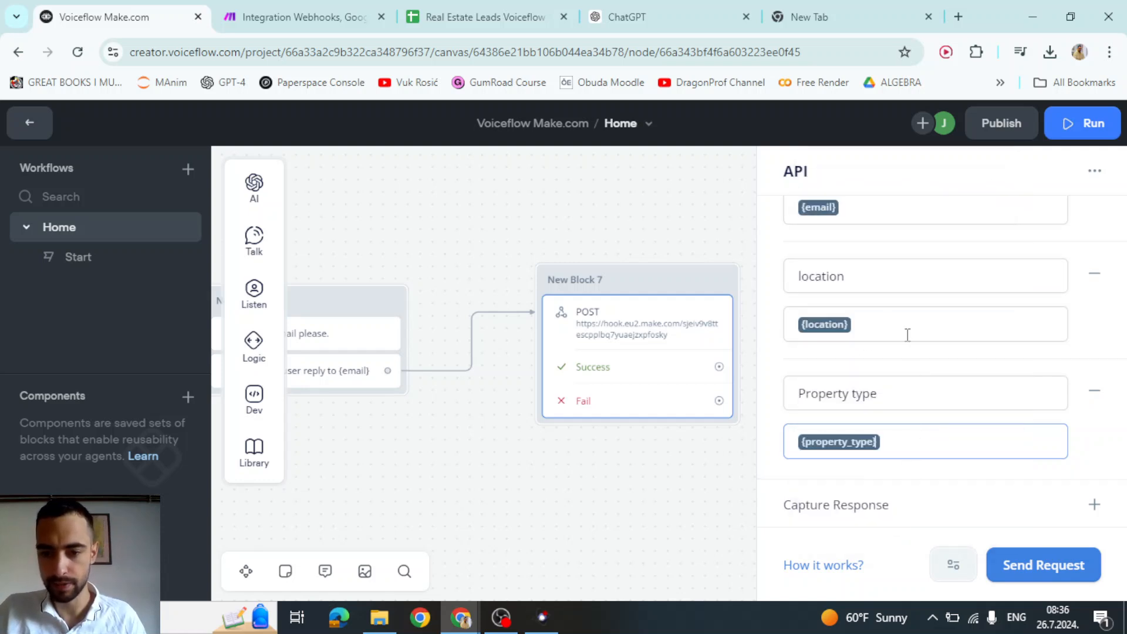
click(773, 380)
- Add one more row with key budget mapped to the {budget} variable
scroll(796, 364, up, 4)
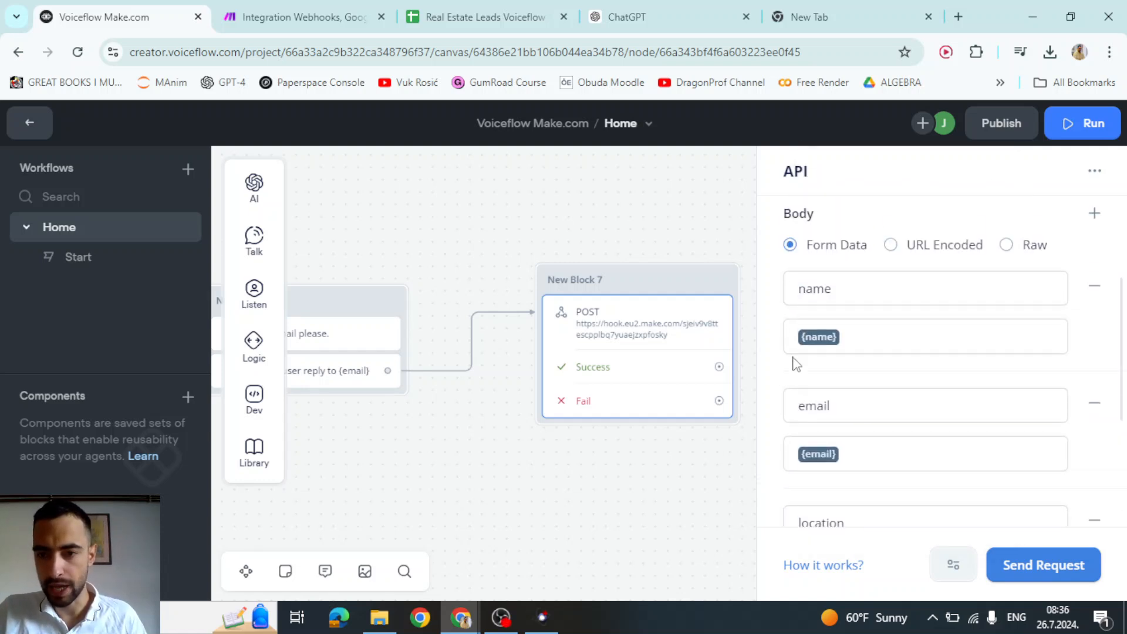
click(1094, 213)
scroll(865, 367, down, 5)
click(842, 395)
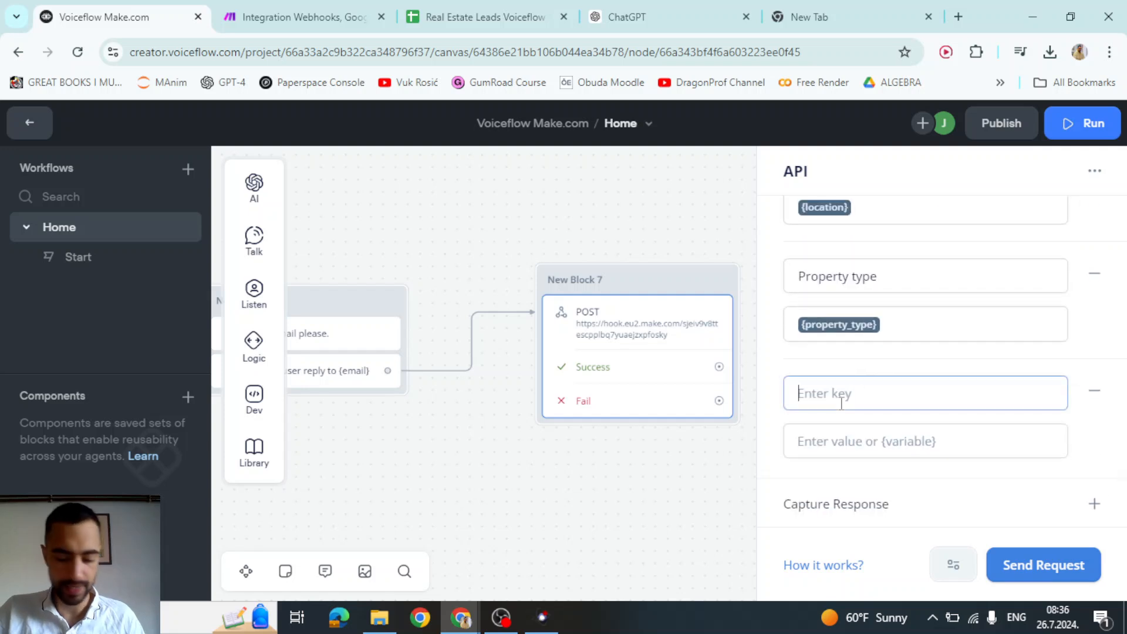
text(budget)
click(843, 434)
text({bud)
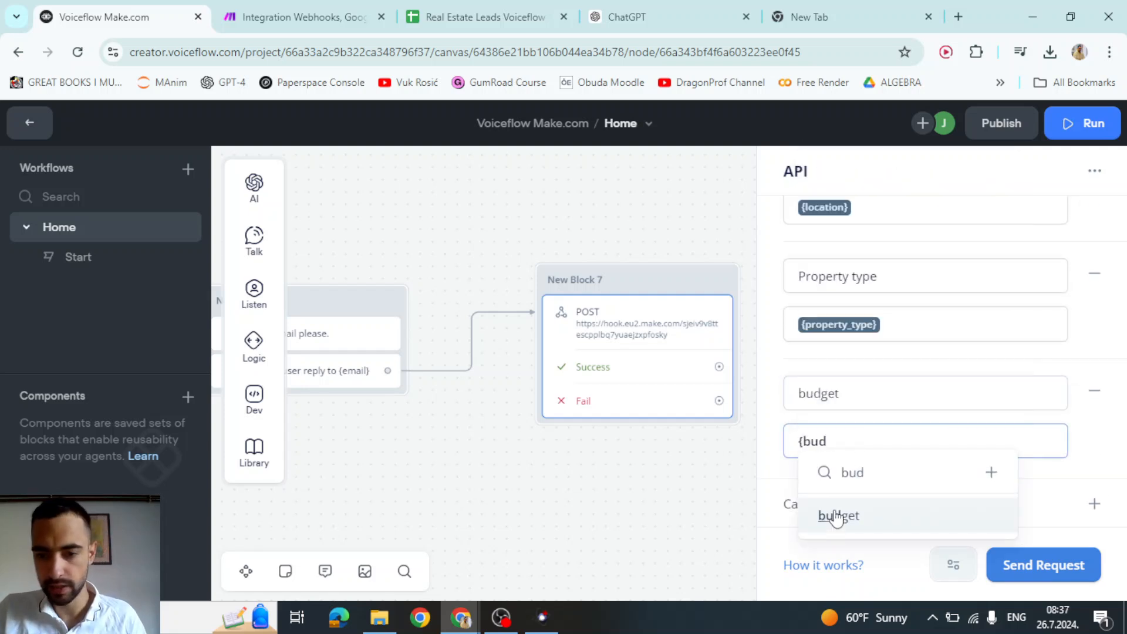
click(837, 517)
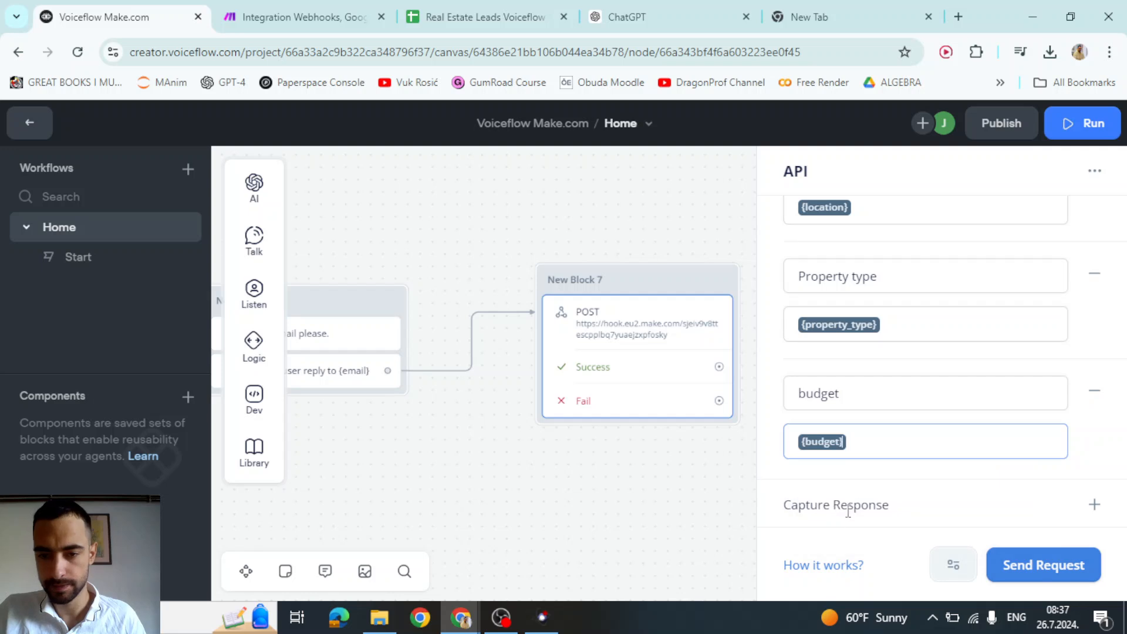
click(1094, 416)
scroll(922, 393, down, 1)
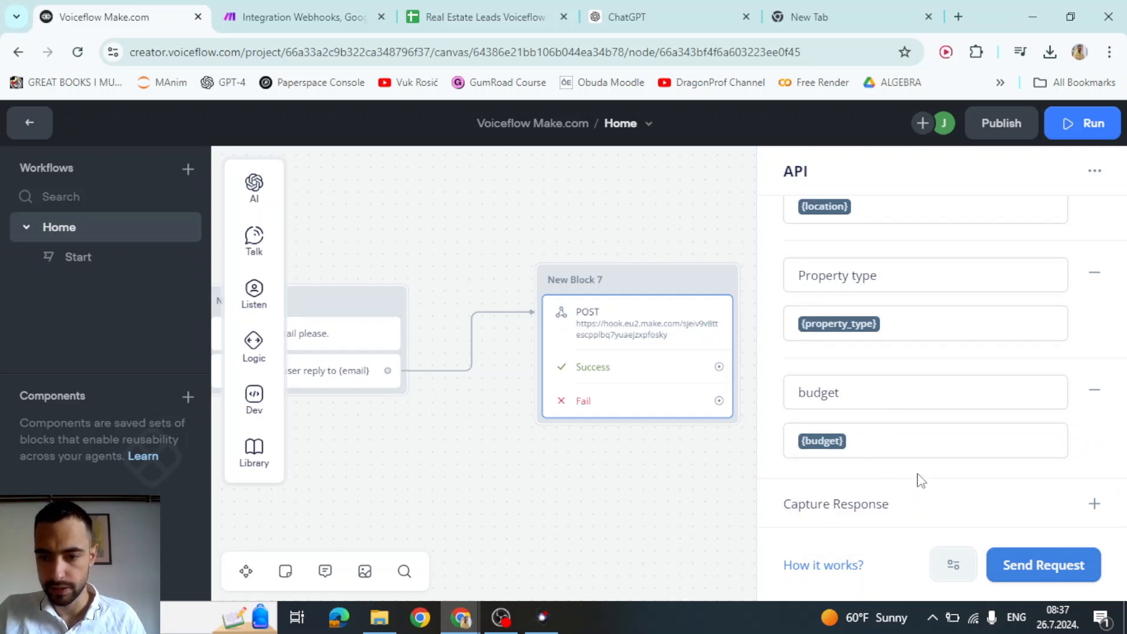
scroll(990, 493, up, 10)
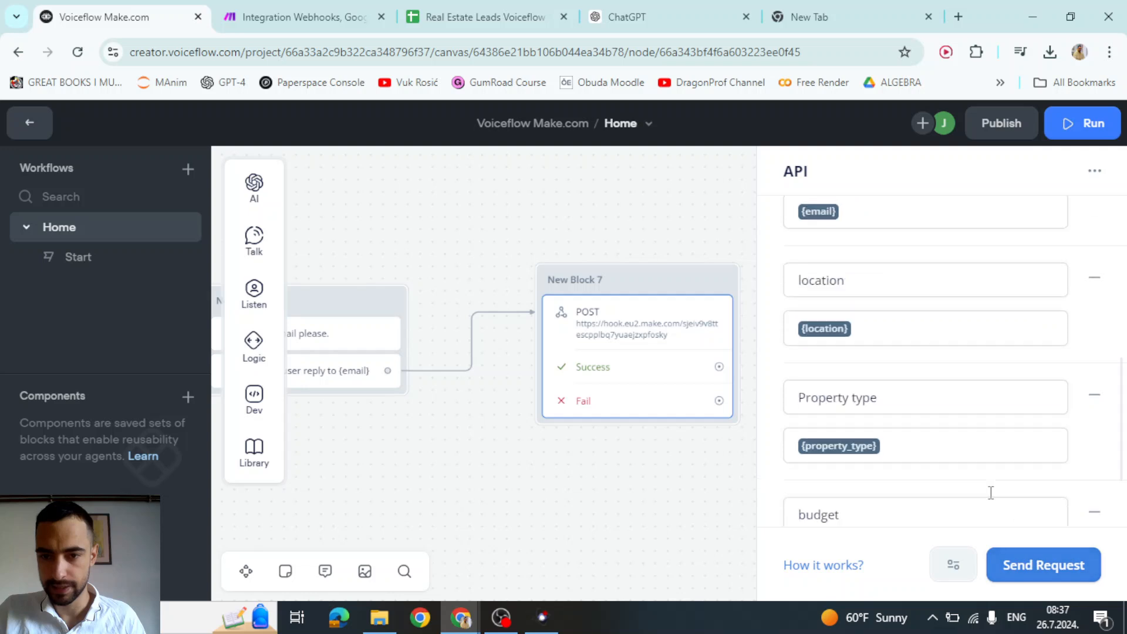
scroll(986, 485, down, 10)
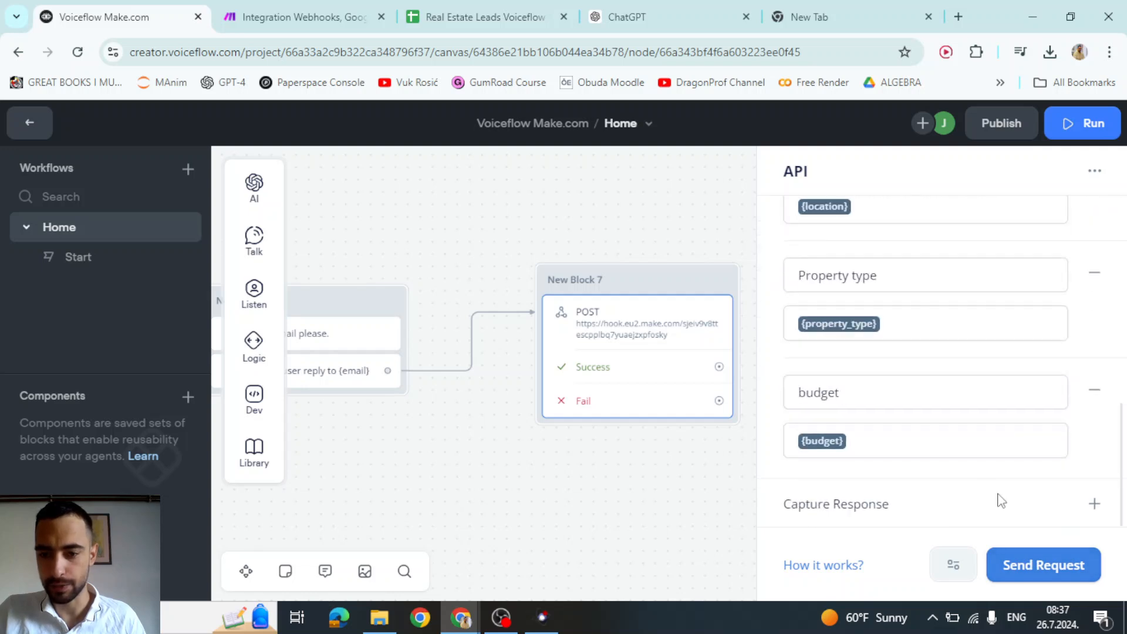
- Set the Make scenario to Run once, then start a test request from Voiceflow's API block
click(291, 17)
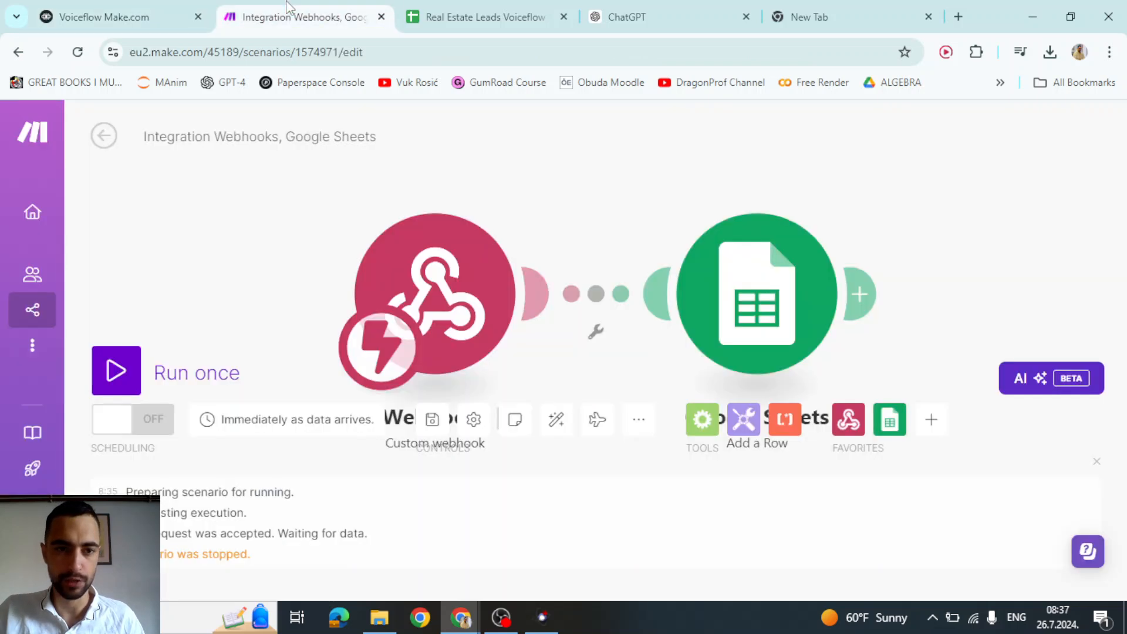
click(135, 367)
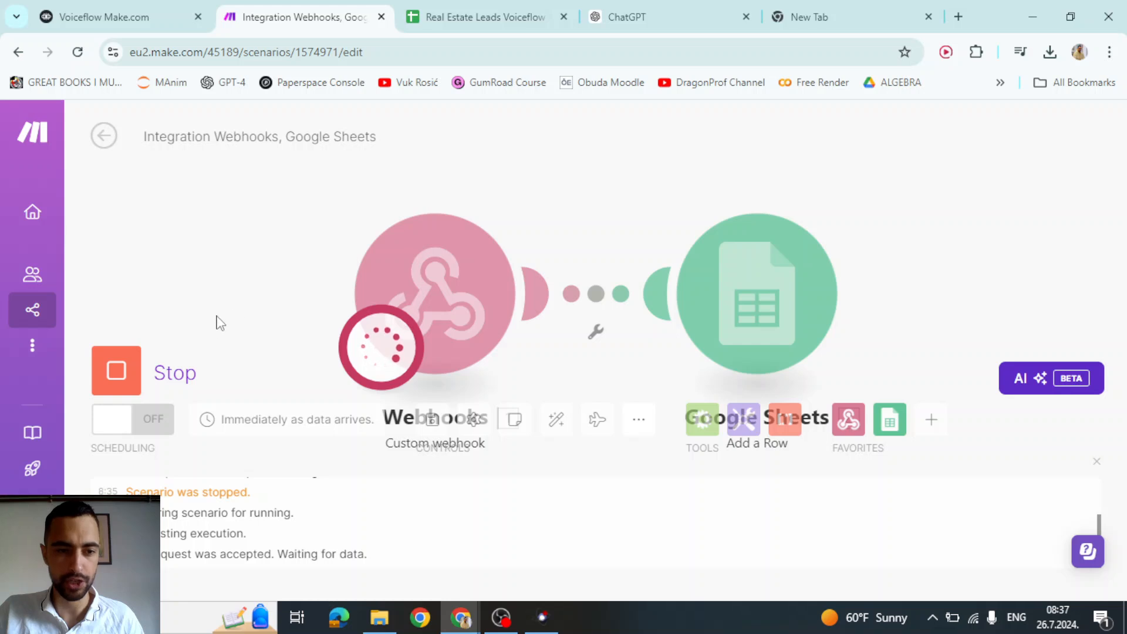
click(121, 16)
click(997, 568)
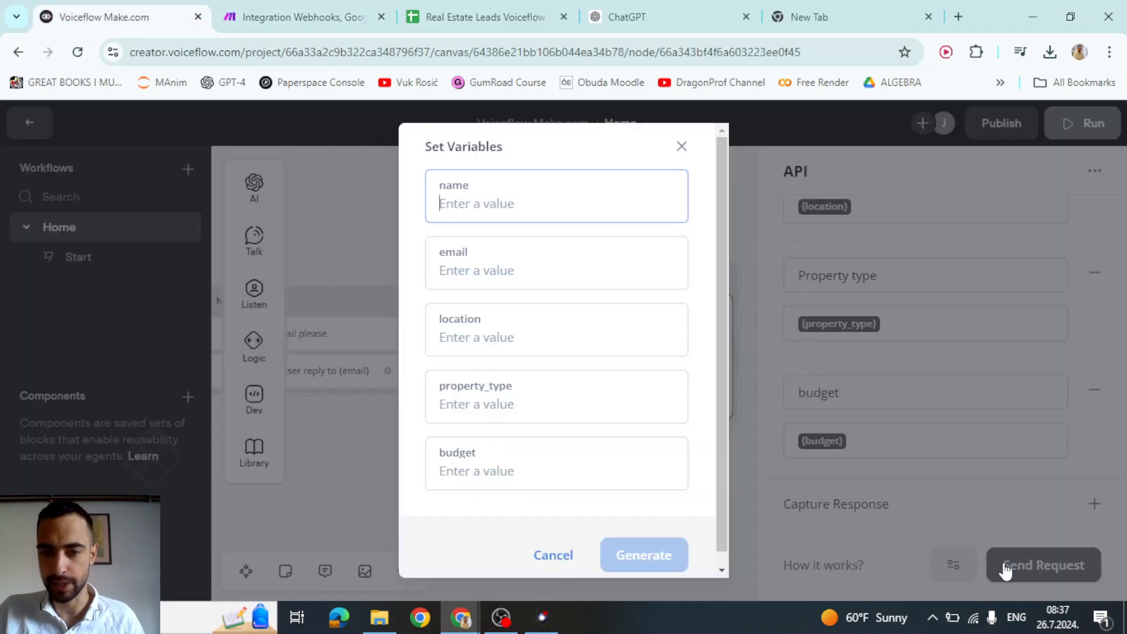
- Fill name, email, location, property_type and budget with sample values like 'asdf'
text(asdf)
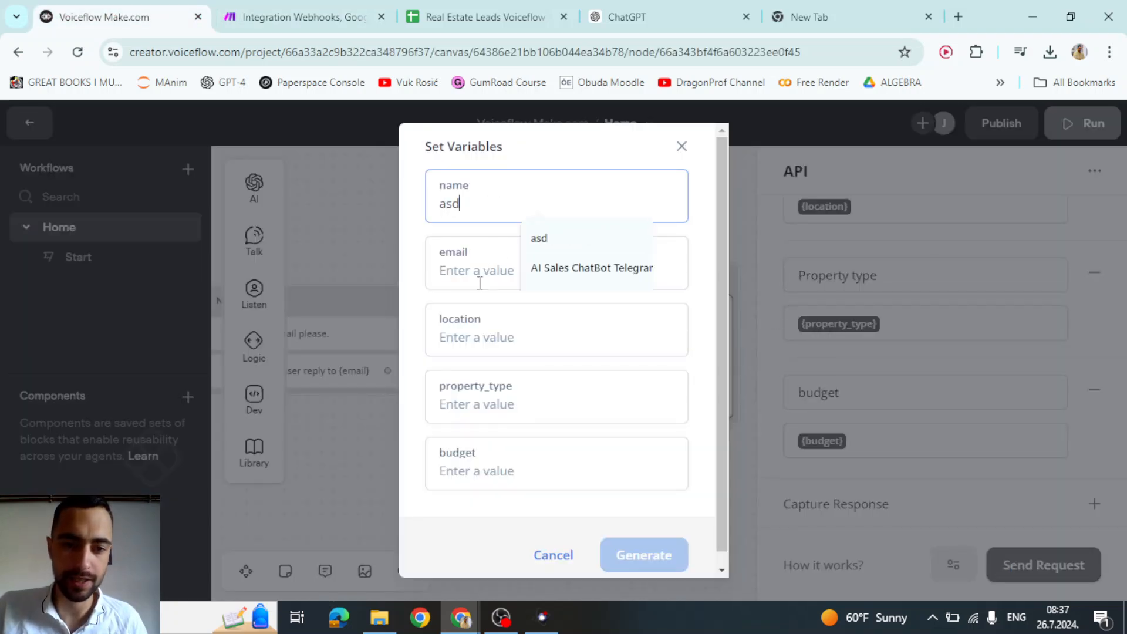
click(473, 271)
text(sdf)
click(467, 343)
text(asdf)
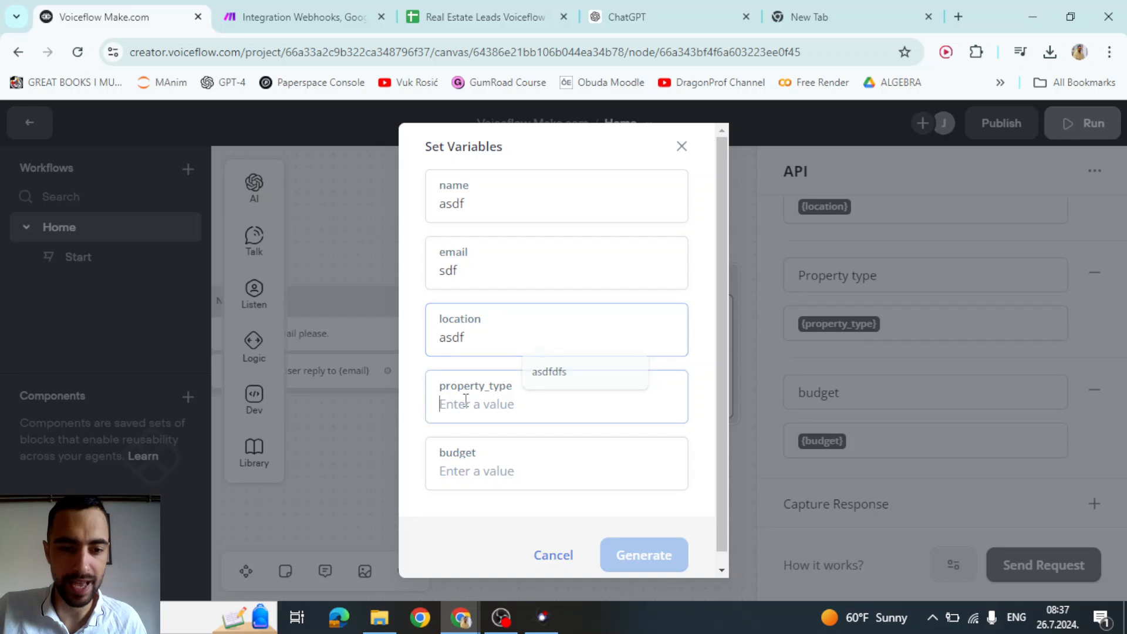
click(528, 404)
text(asdf)
click(468, 472)
text(asdfaf)
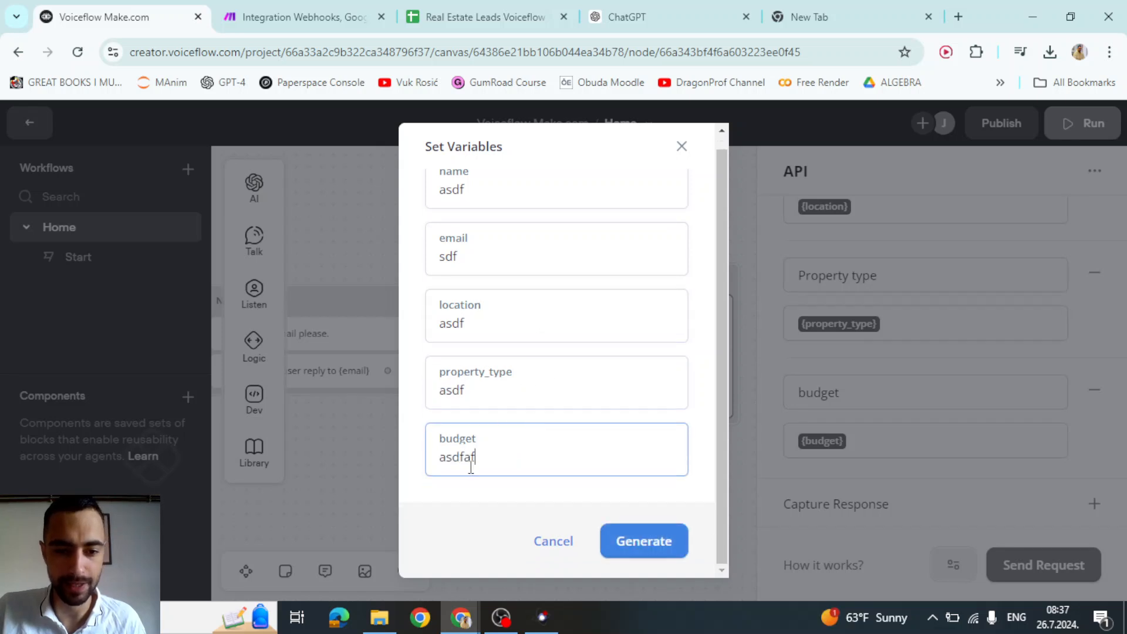
text(df)
click(478, 383)
text(wer)
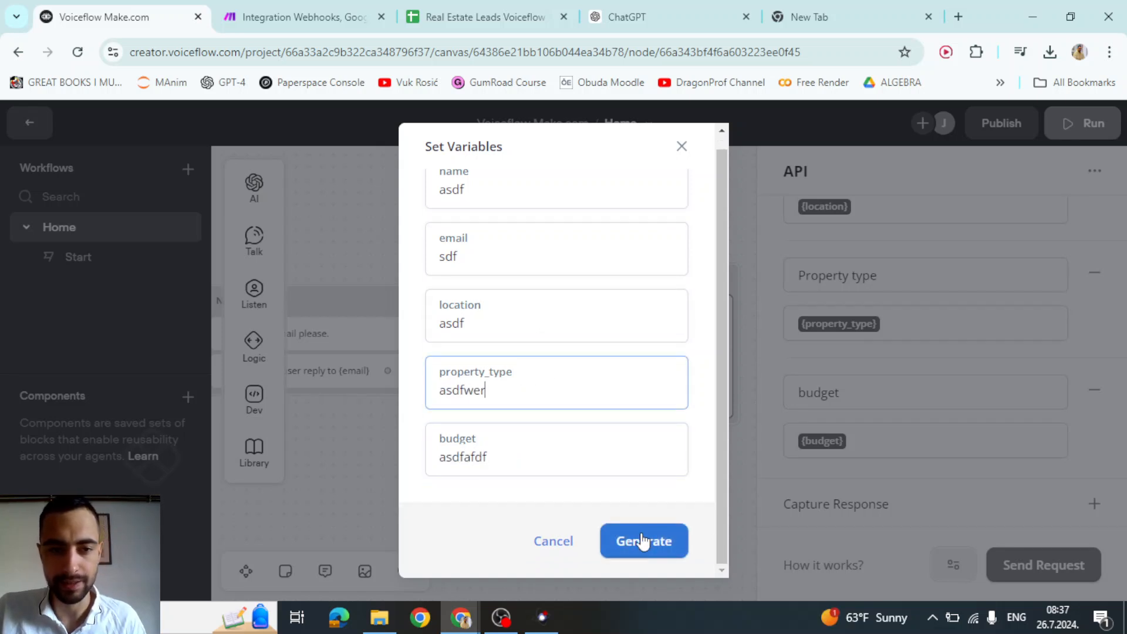
- Generate the test request and confirm the response returns status 200
click(643, 542)
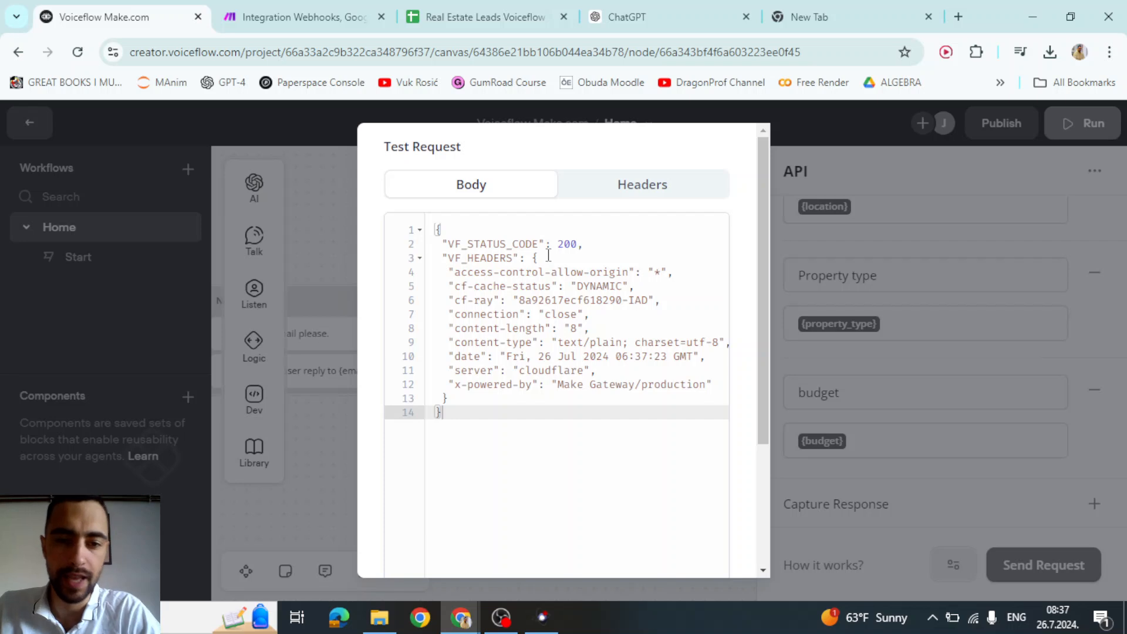
double_click(561, 243)
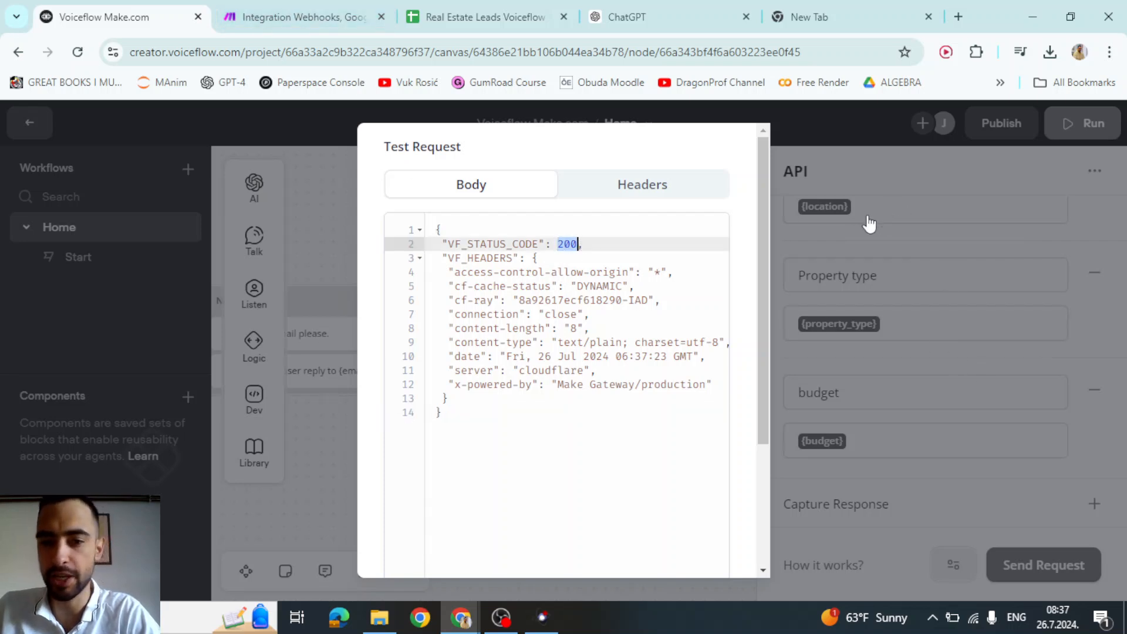
click(312, 3)
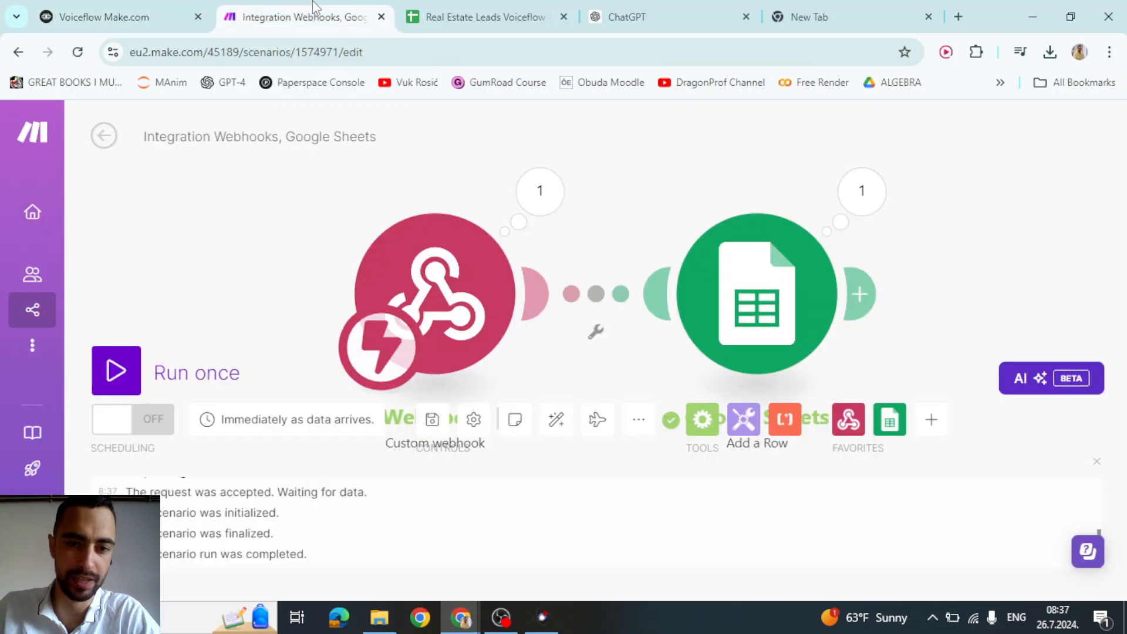
- Inspect the webhook's Bundle 1 output, confirming name 'asdf' and the other lead fields arrived, then close it
click(525, 198)
double_click(666, 259)
right_click(664, 259)
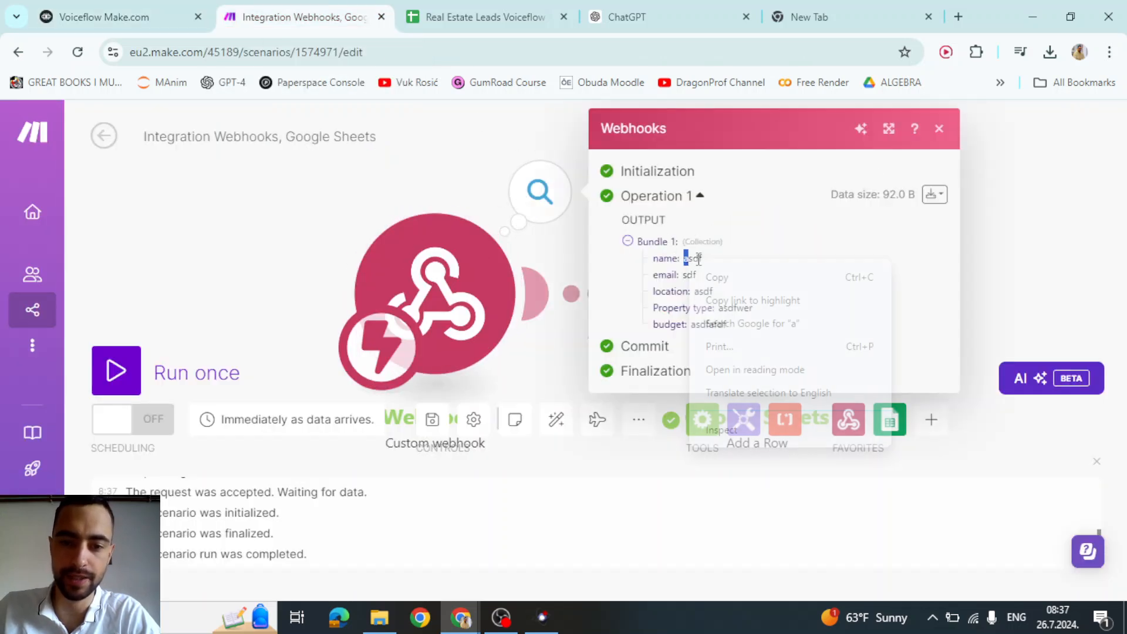
click(655, 286)
drag(683, 276, 705, 305)
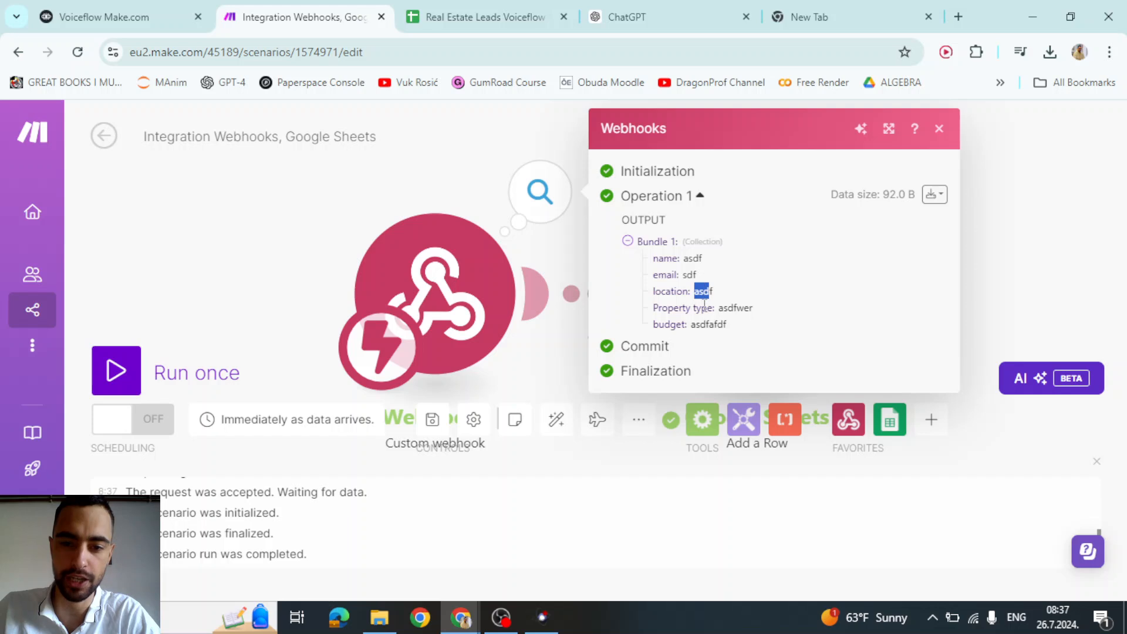
click(185, 8)
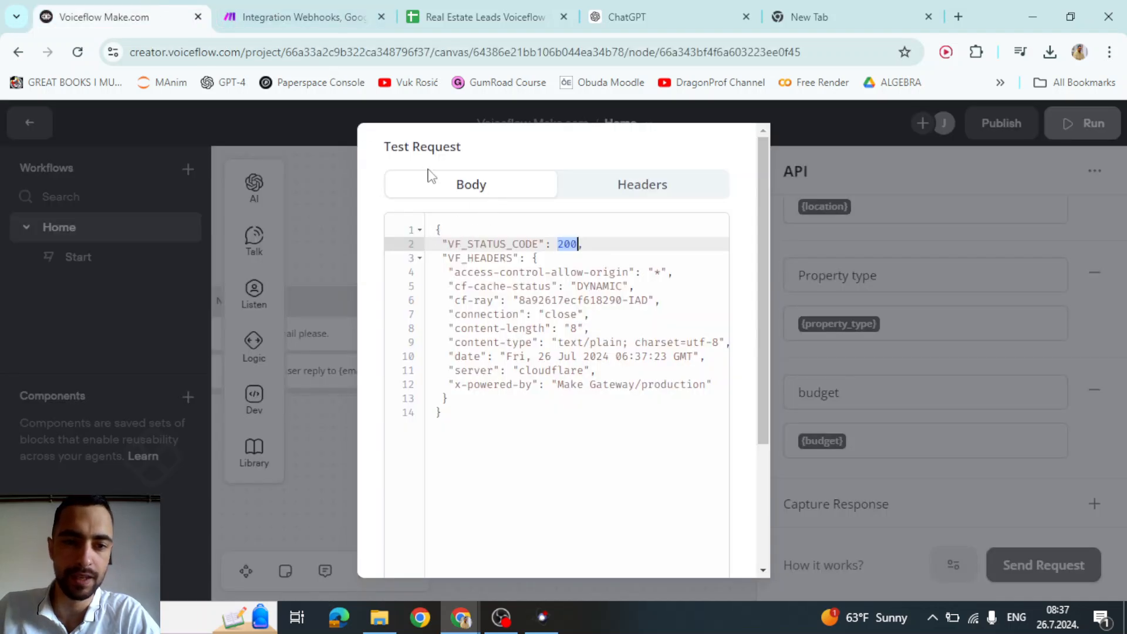
click(350, 22)
click(659, 262)
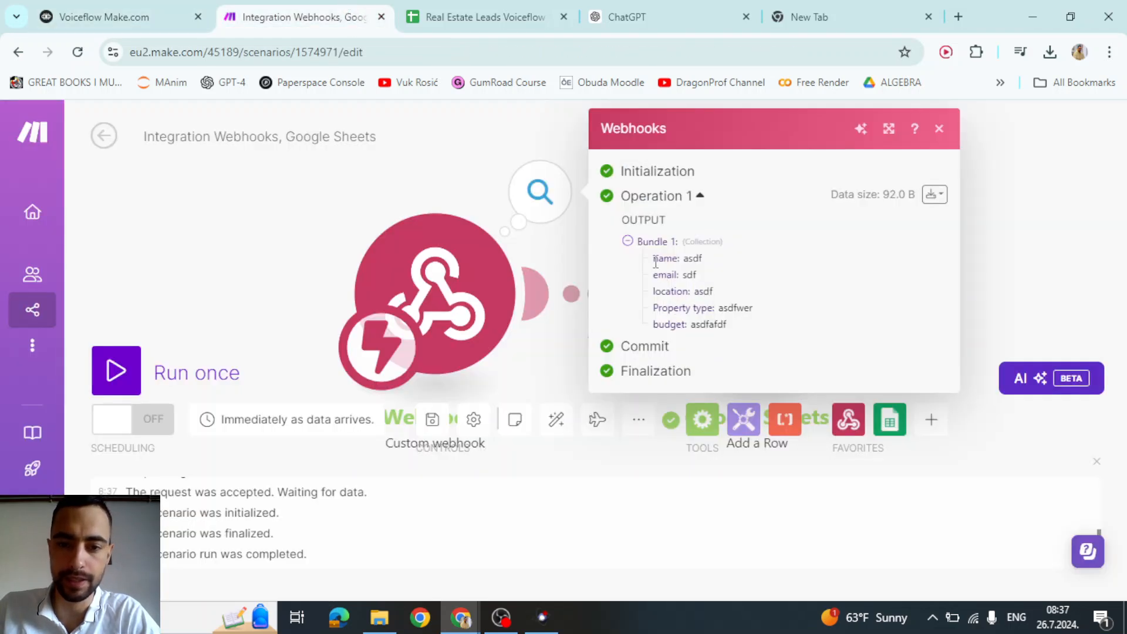
drag(654, 259, 677, 260)
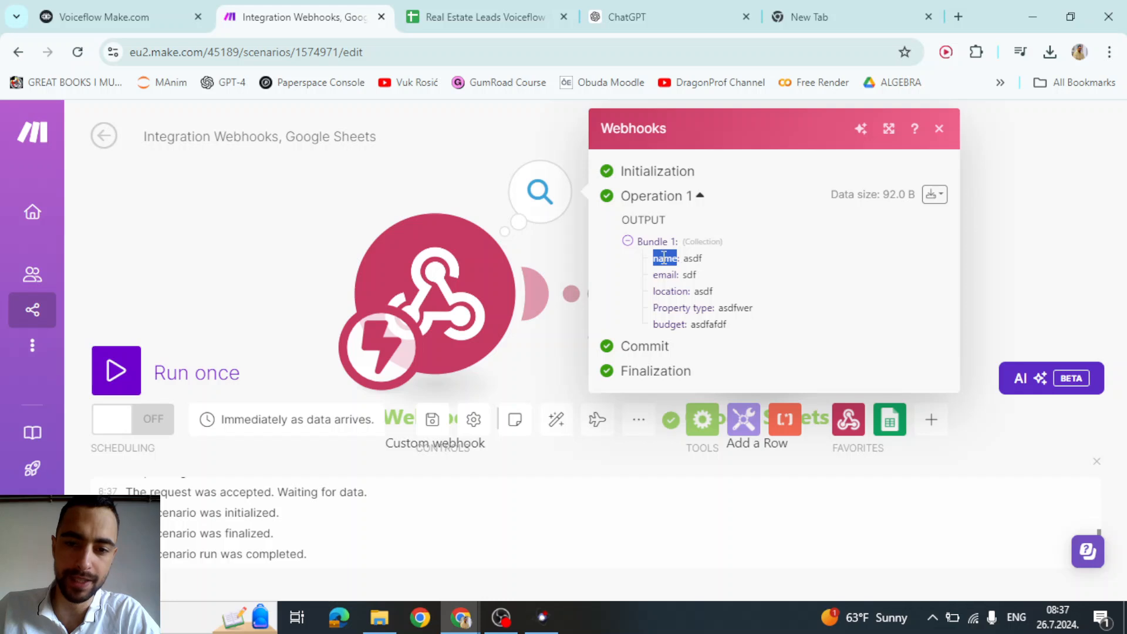
click(678, 260)
click(688, 262)
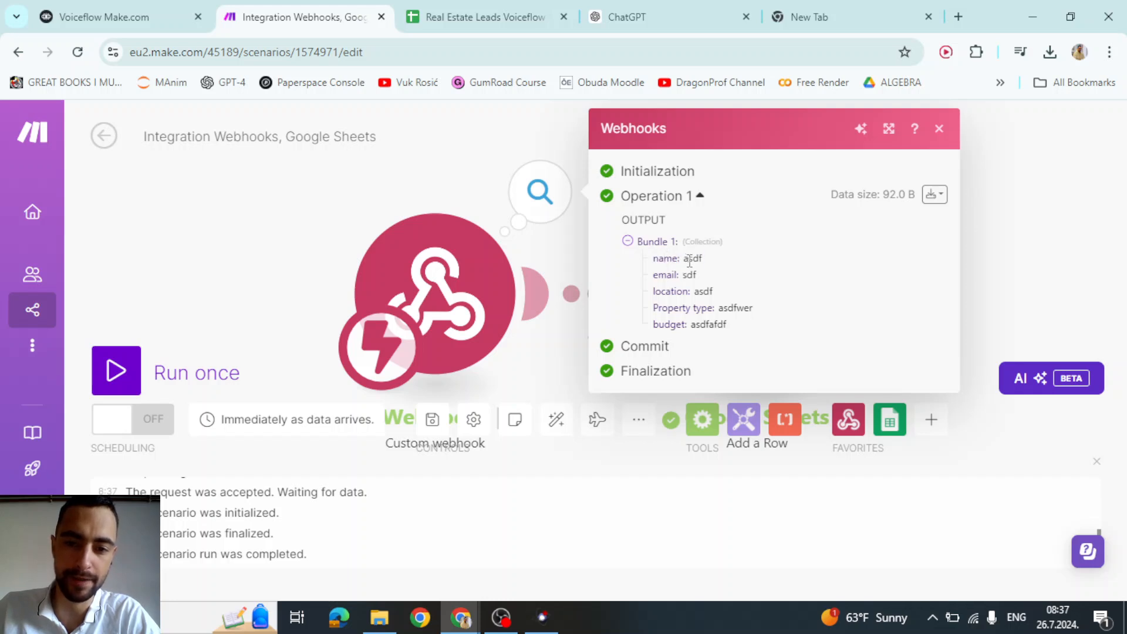
double_click(691, 260)
click(695, 263)
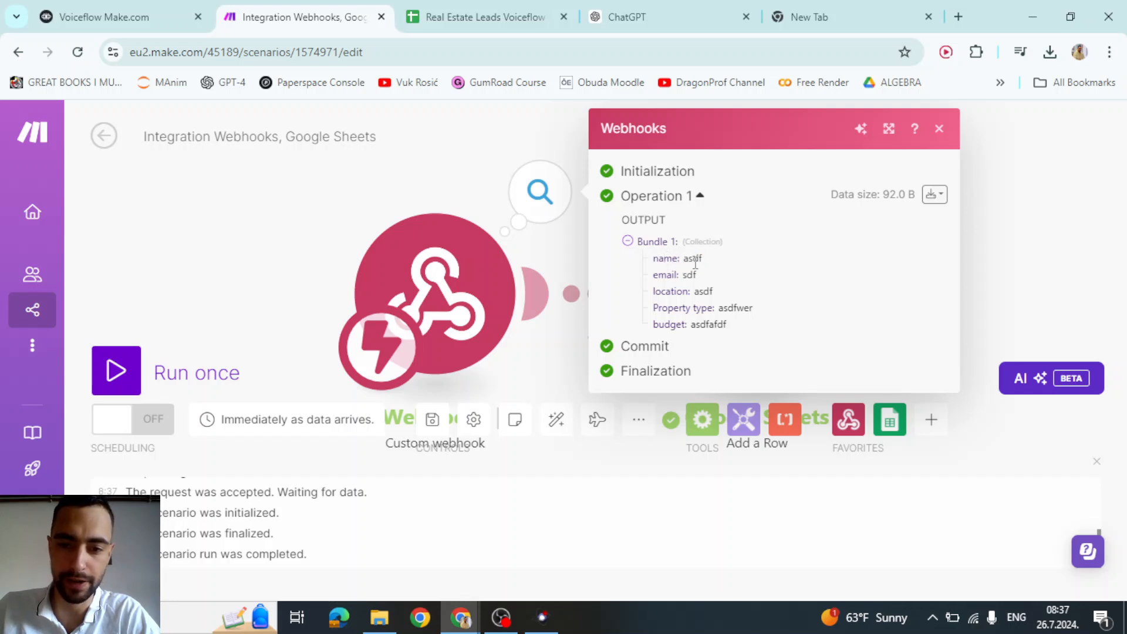
click(403, 181)
- In the Google Sheets module, map the webhook's name into Name (A)
click(636, 277)
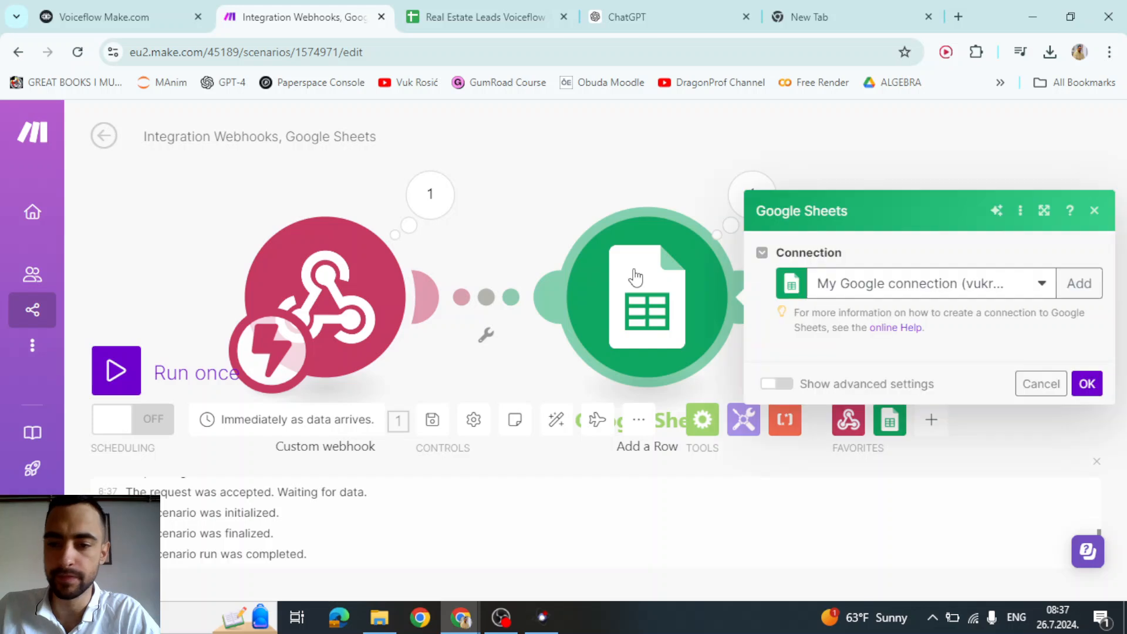
scroll(924, 290, down, 5)
scroll(929, 289, up, 3)
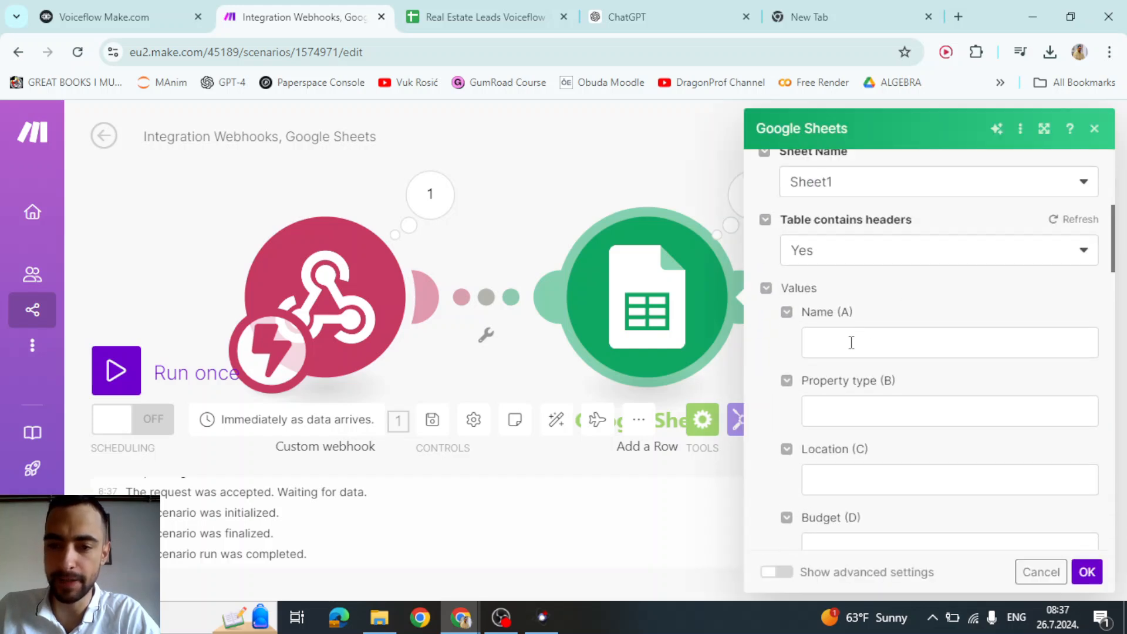
click(850, 343)
click(554, 362)
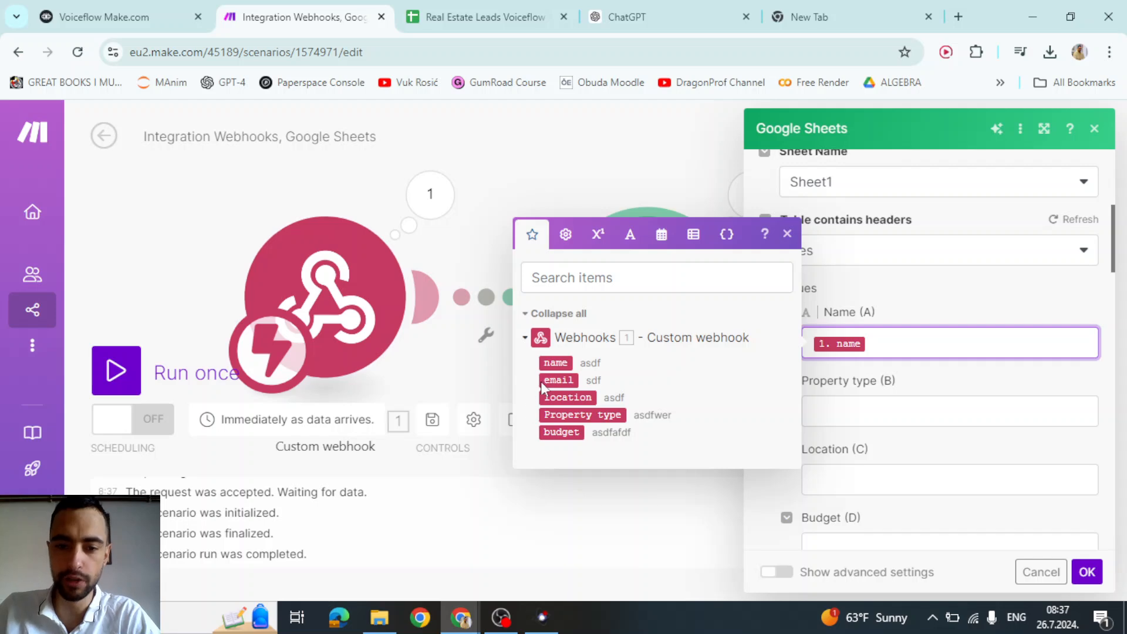
click(164, 8)
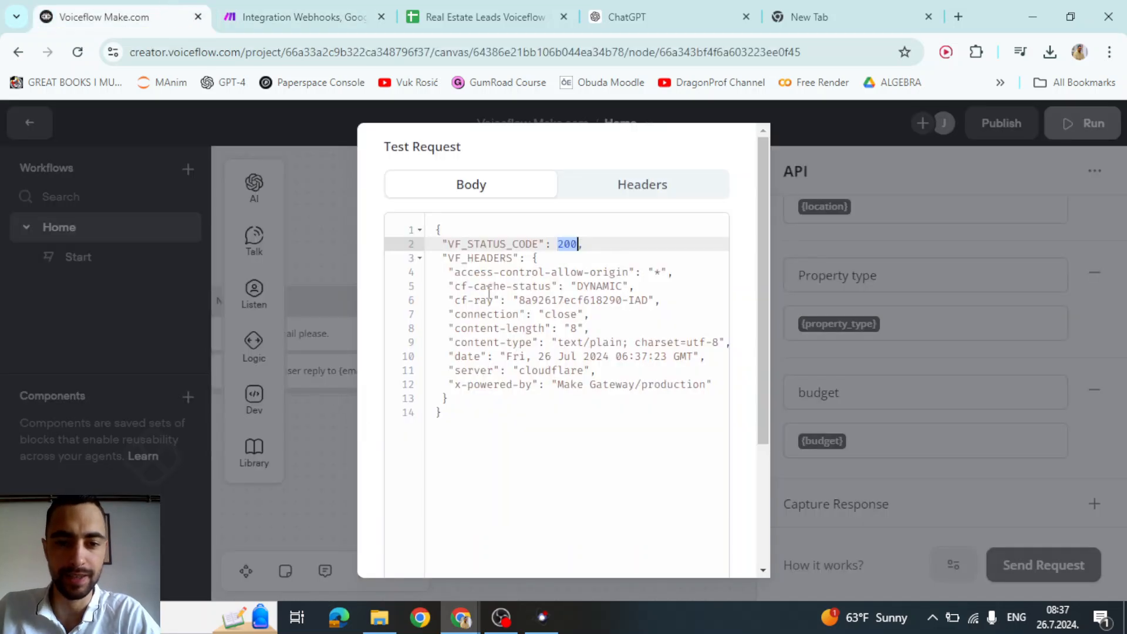
click(307, 7)
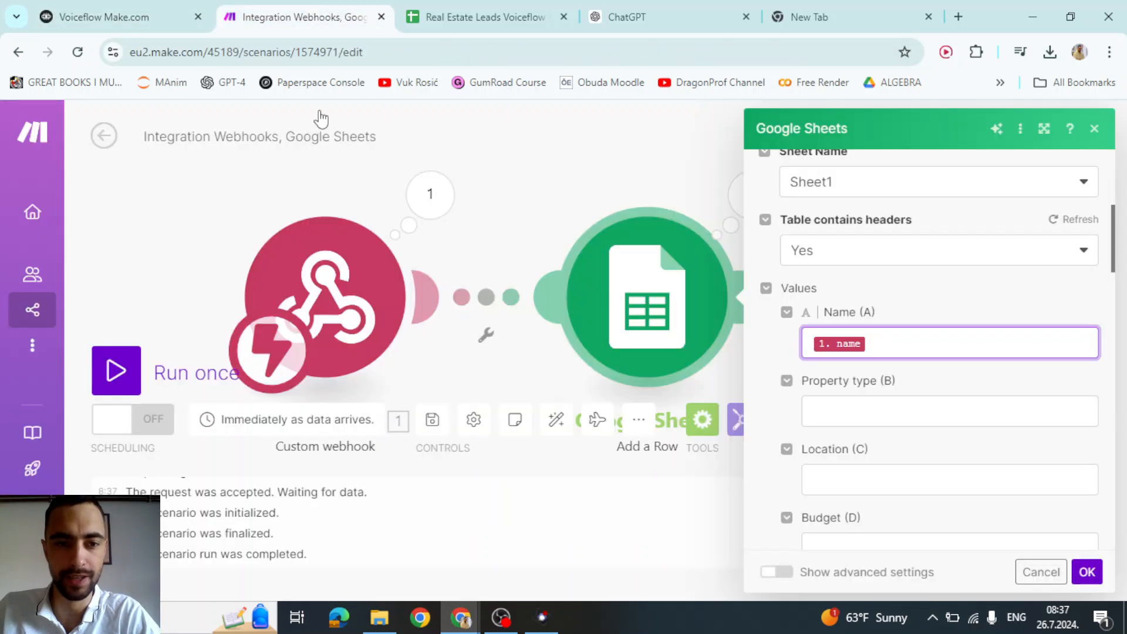
- Map Property type, location, budget and email into columns B to E, then save with OK
click(908, 413)
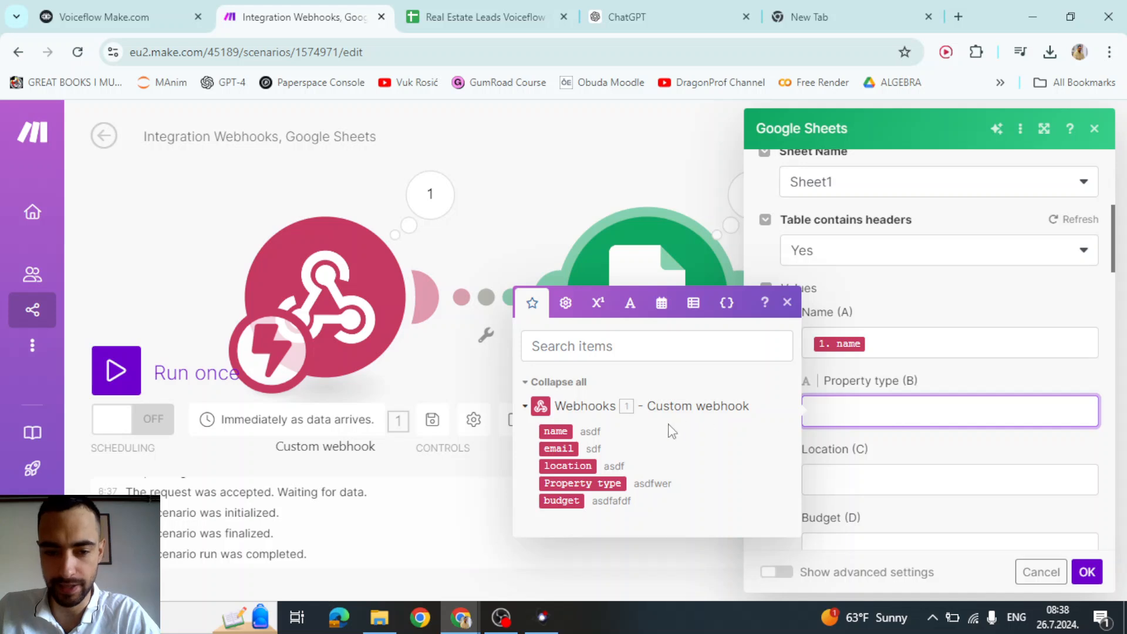
click(613, 484)
click(917, 480)
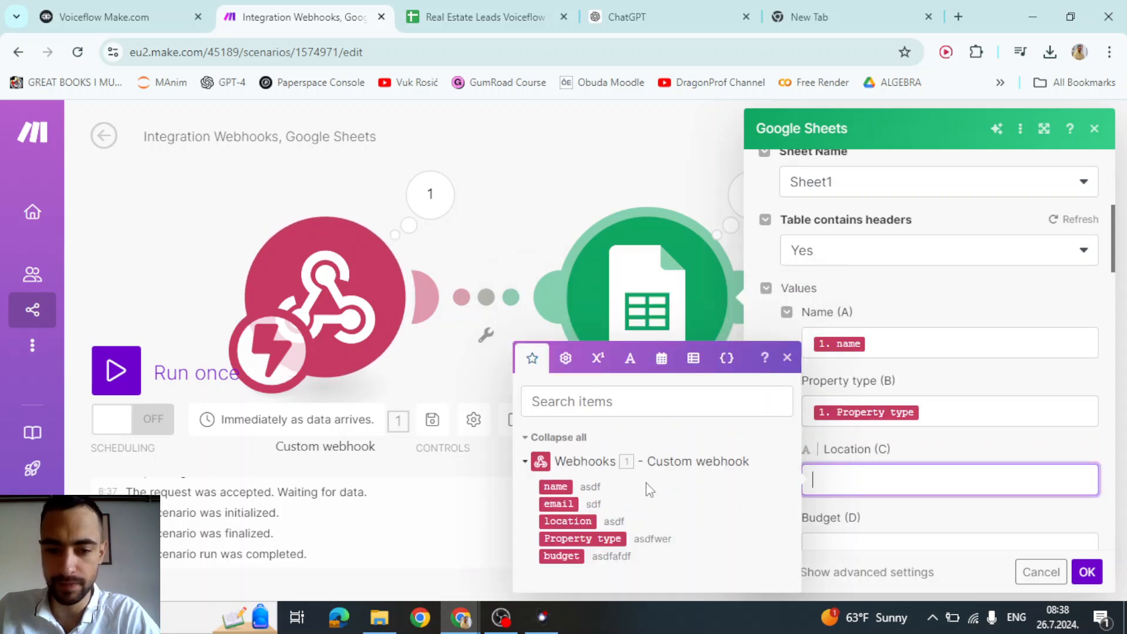
click(568, 521)
scroll(951, 437, down, 3)
click(875, 379)
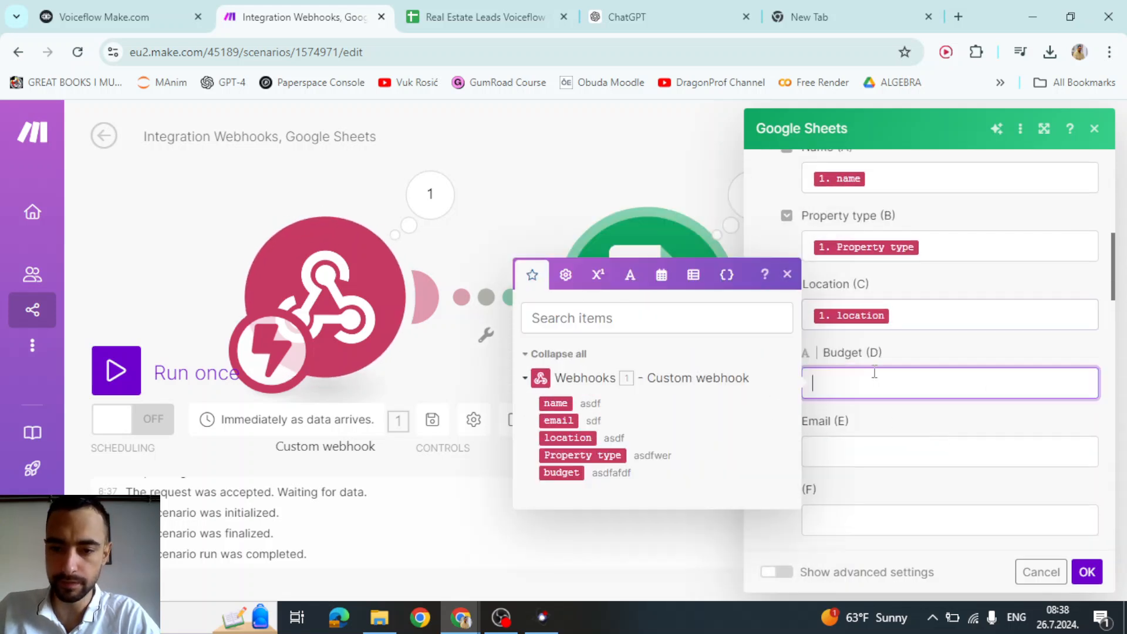
click(562, 473)
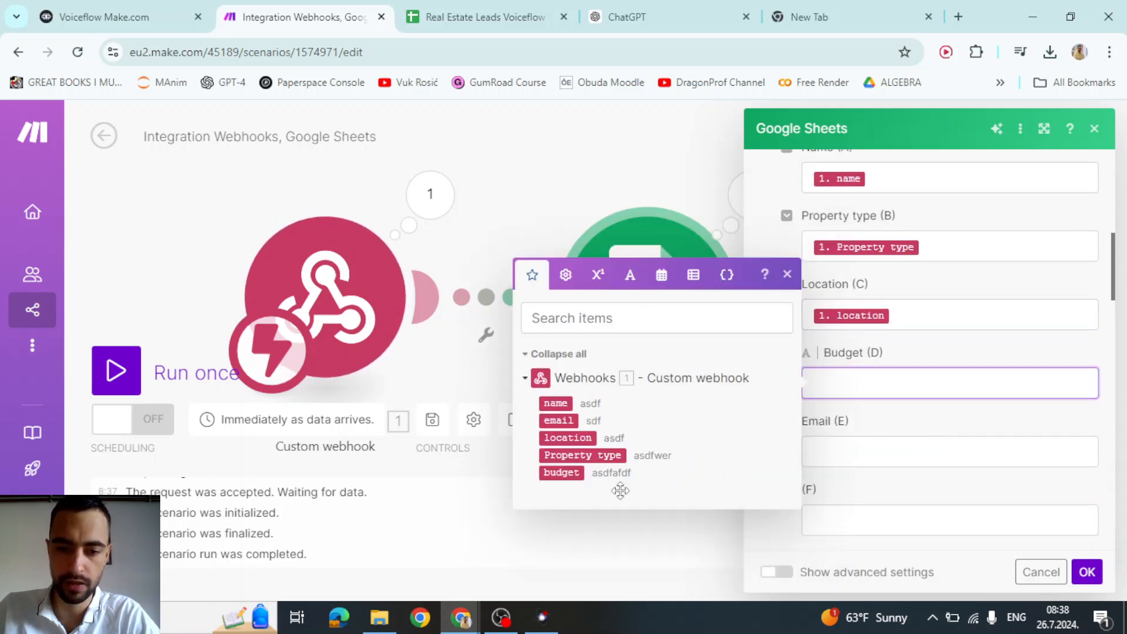
click(891, 452)
click(567, 491)
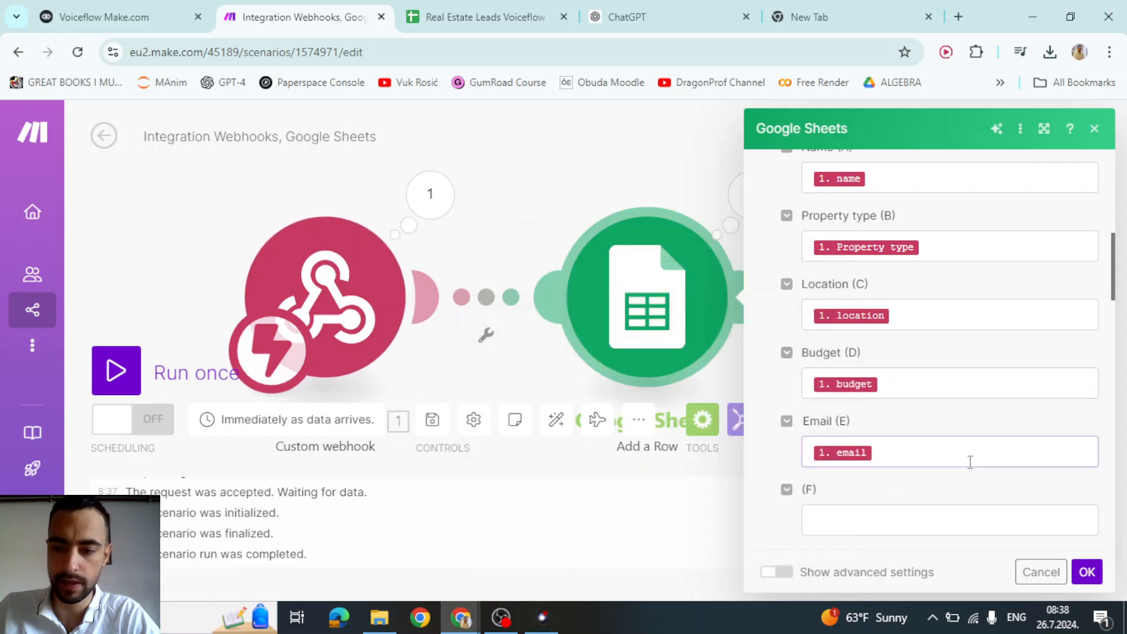
click(1086, 572)
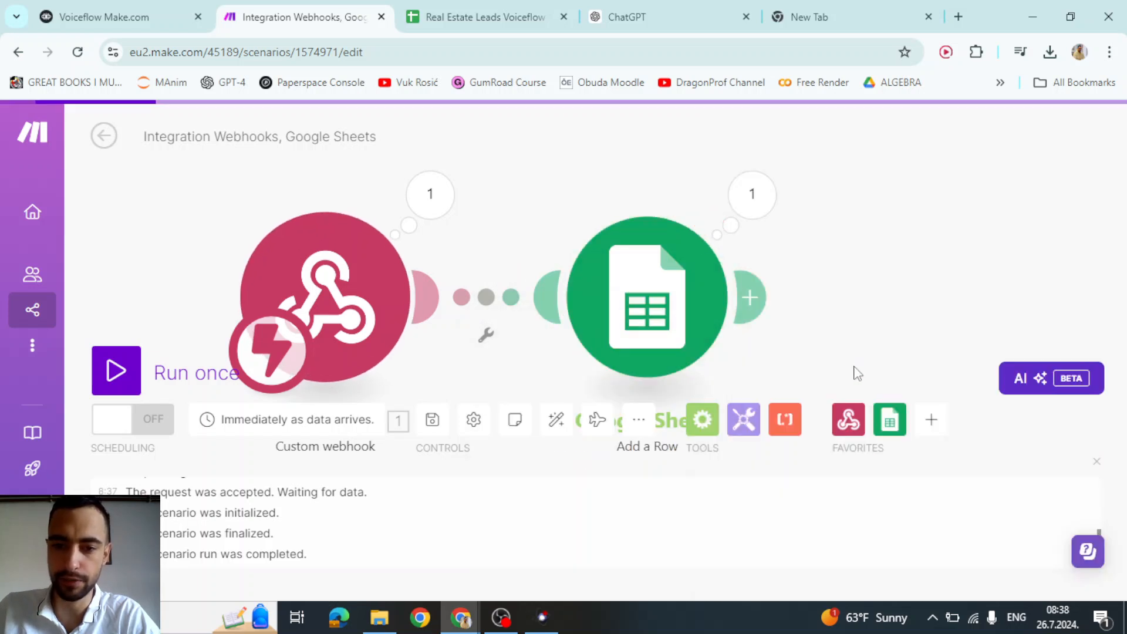
- Run the Make scenario once, resend Voiceflow's test request (status 200), and open the leads spreadsheet
click(117, 371)
click(165, 7)
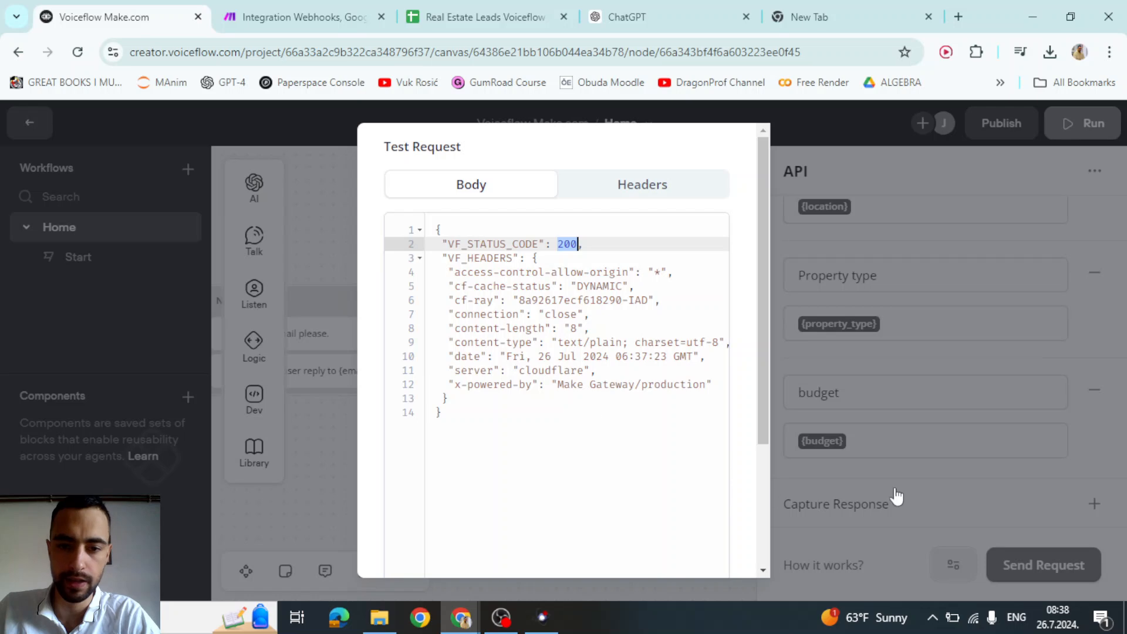
click(818, 376)
click(1037, 565)
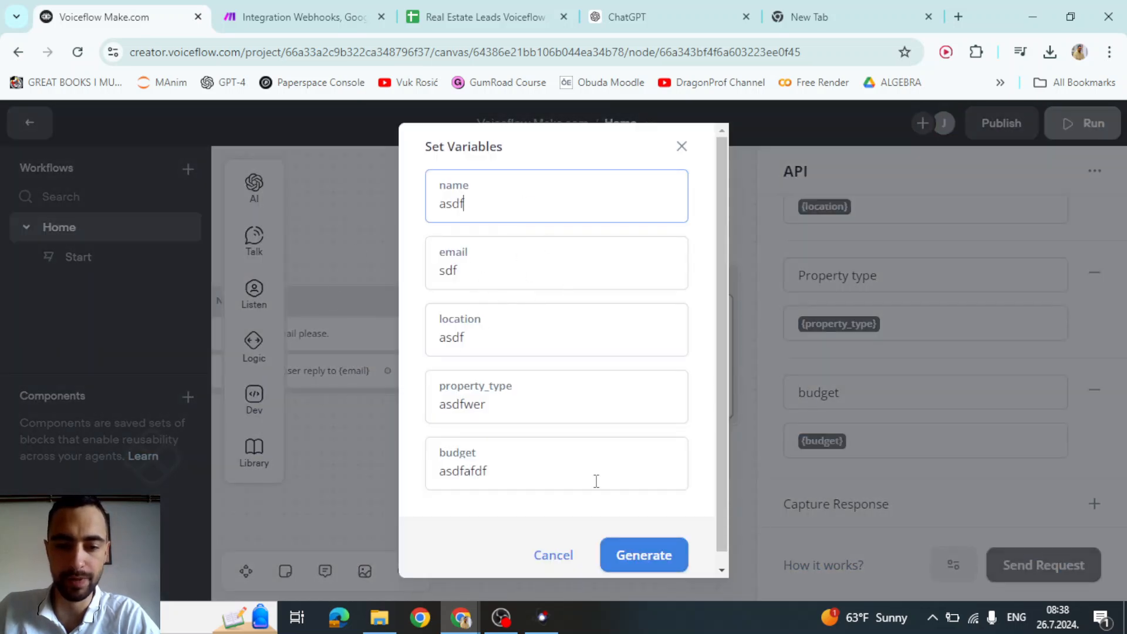
click(636, 555)
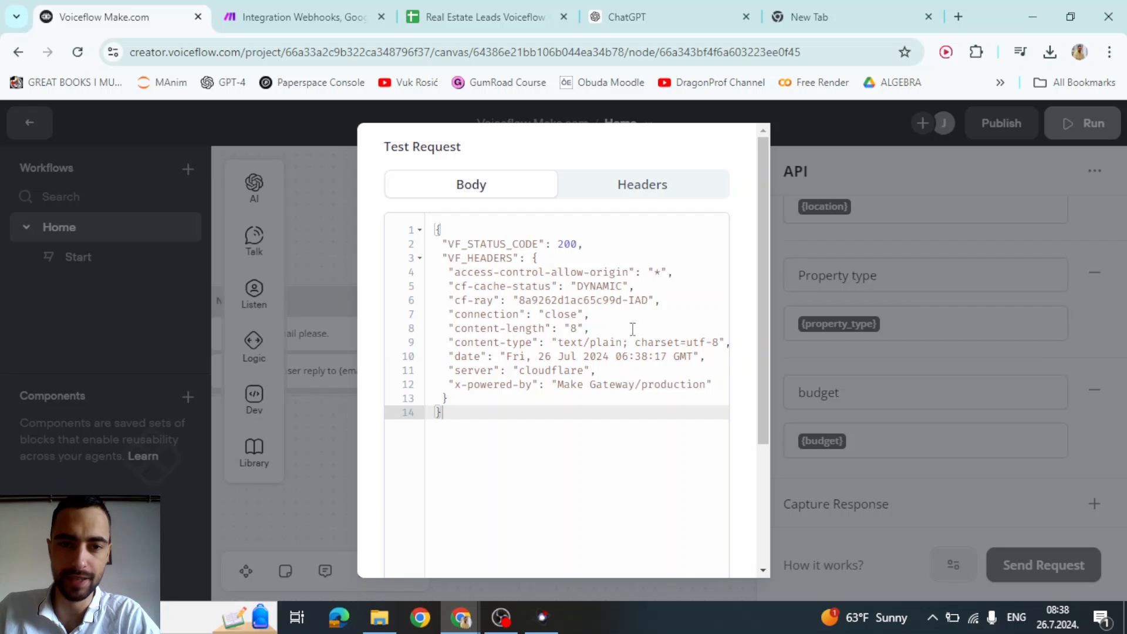
drag(558, 247, 579, 246)
click(356, 12)
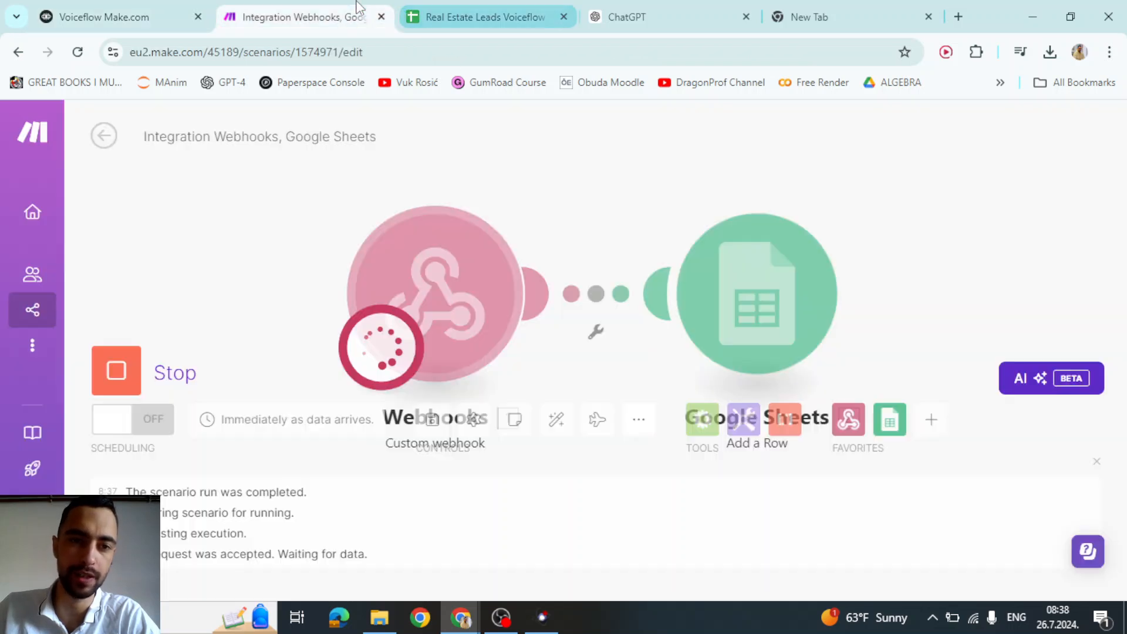
click(448, 18)
- Review the sample lead's name, property type, location, budget and email in cells A2 to E2
click(83, 269)
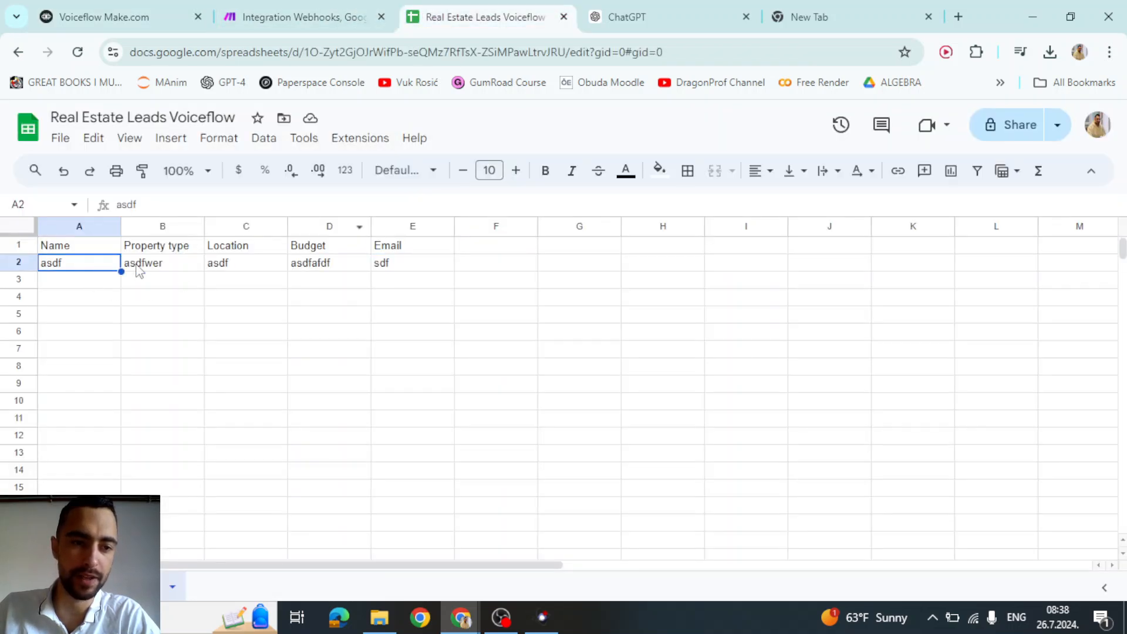
click(176, 265)
click(276, 266)
click(400, 263)
click(348, 268)
click(411, 267)
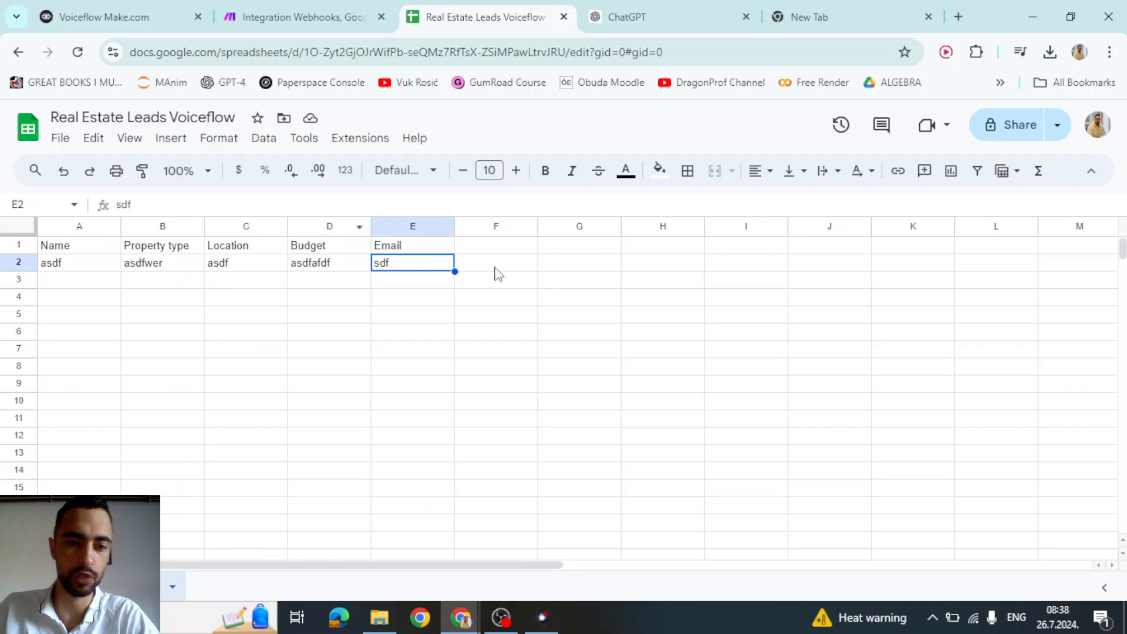
- Clear the values in A2:E2 and return to Voiceflow
drag(493, 272, 149, 282)
click(173, 283)
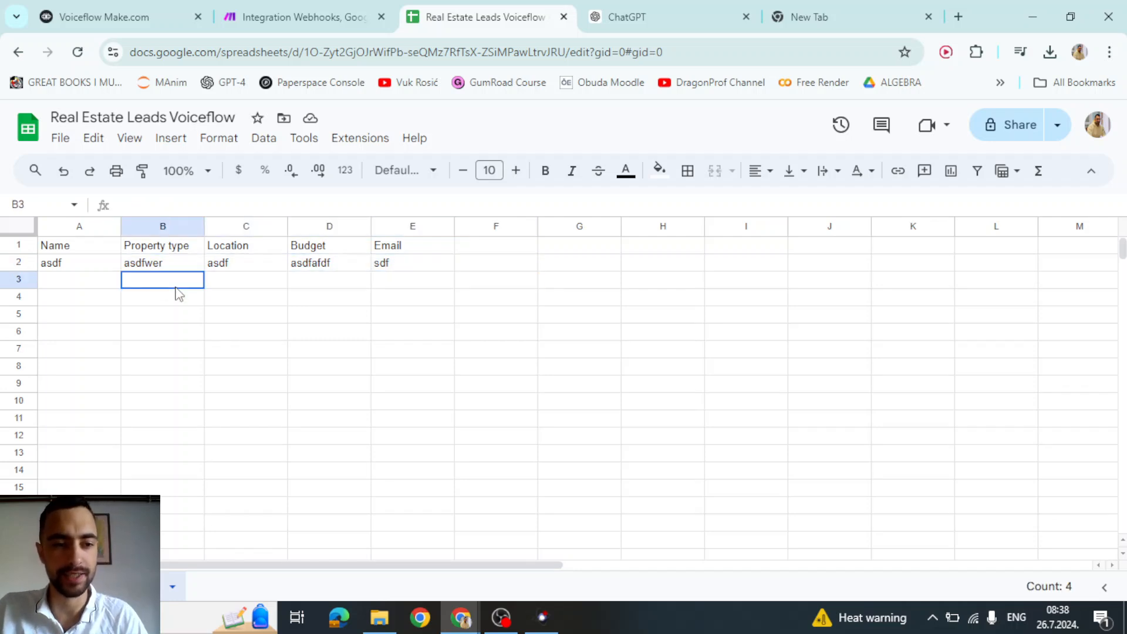
click(90, 267)
shift+click(418, 270)
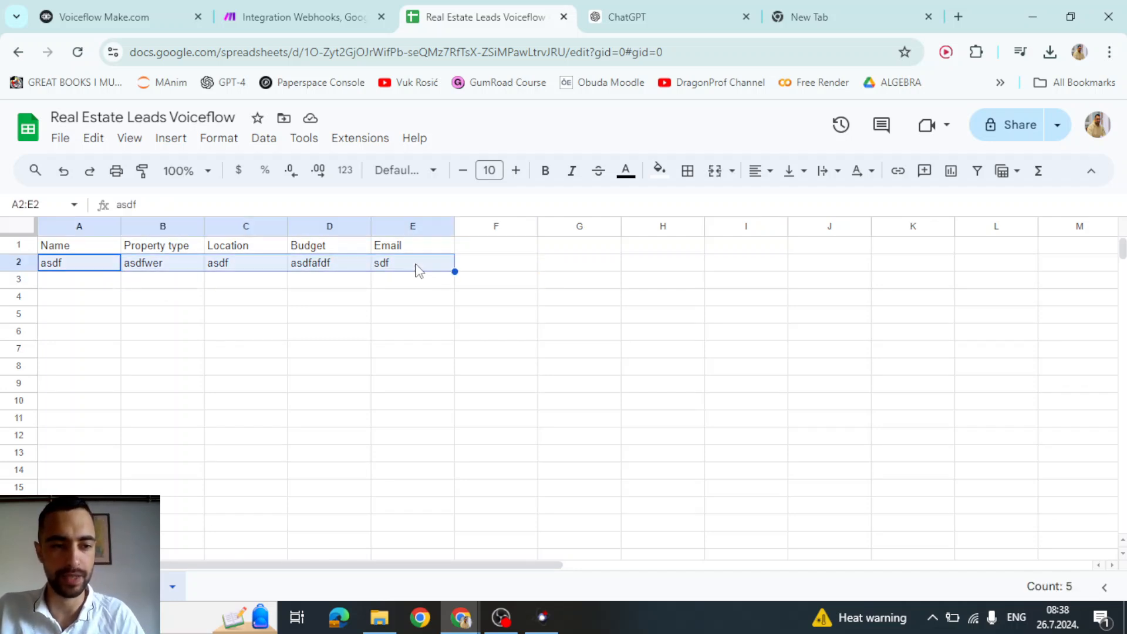
key(Delete)
click(395, 300)
click(118, 16)
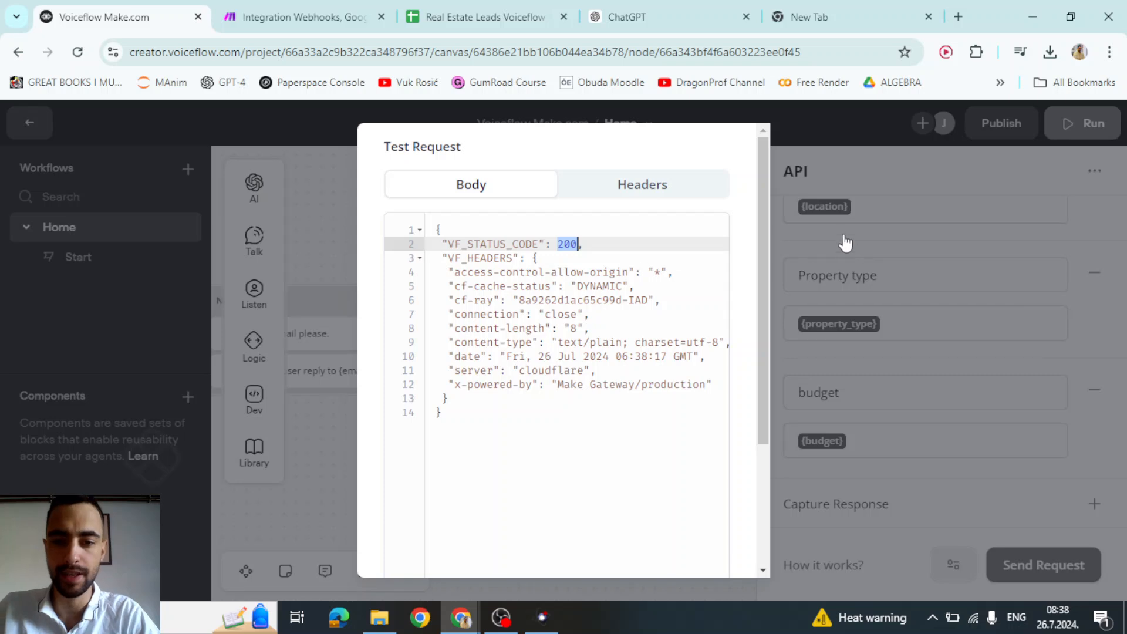
- Close the test request result and the API block editor
click(845, 243)
click(648, 248)
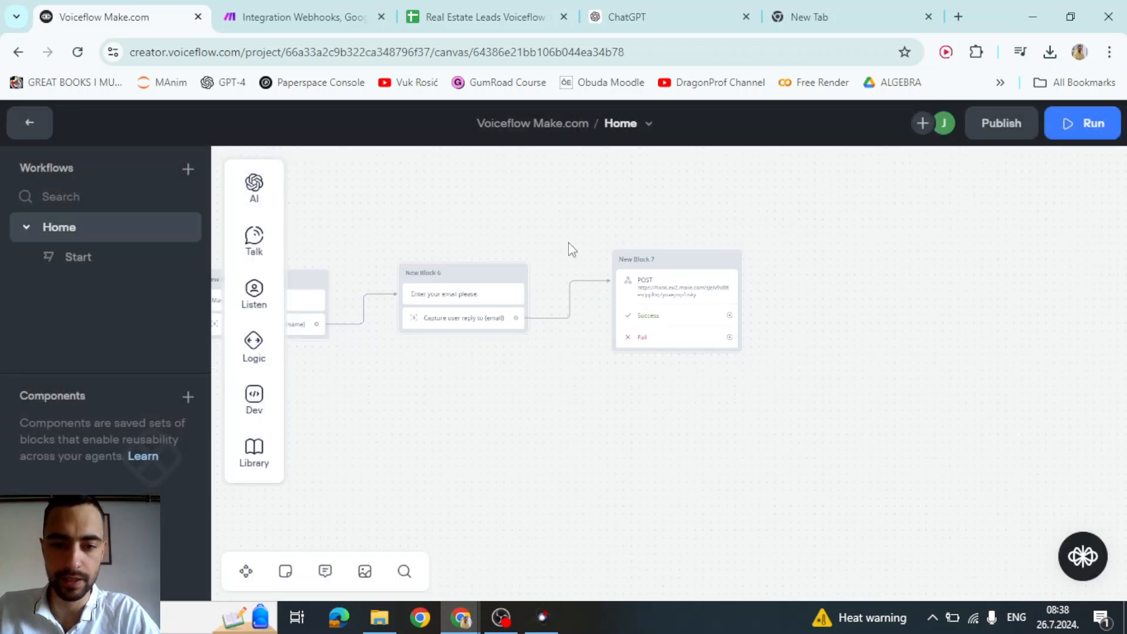
scroll(705, 247, left, 6)
scroll(655, 254, right, 6)
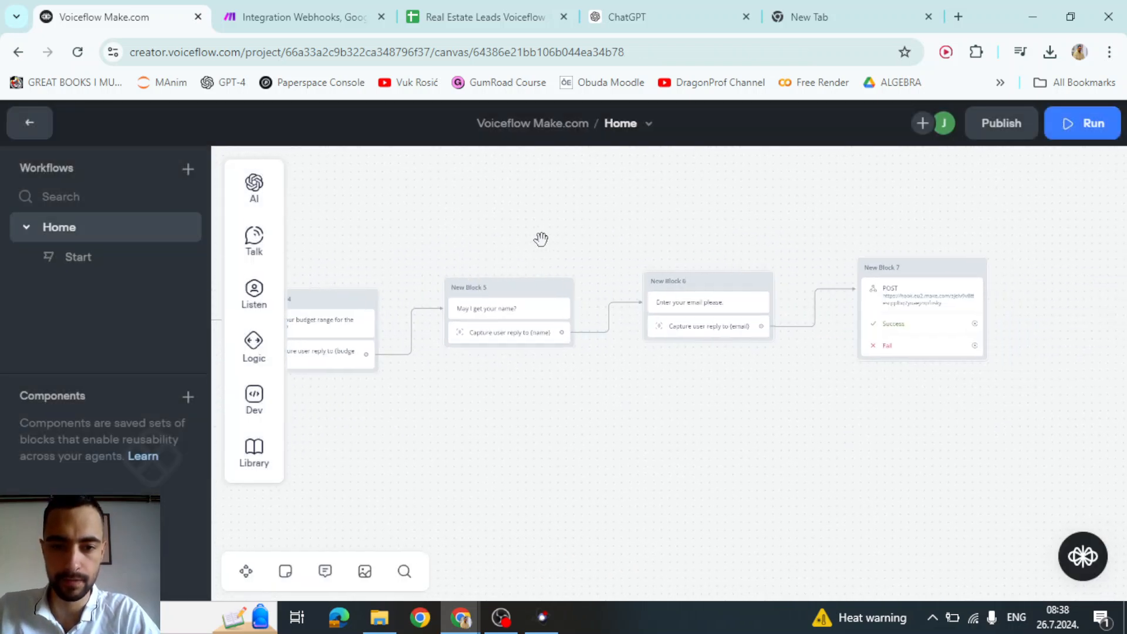
scroll(843, 264, up, 5)
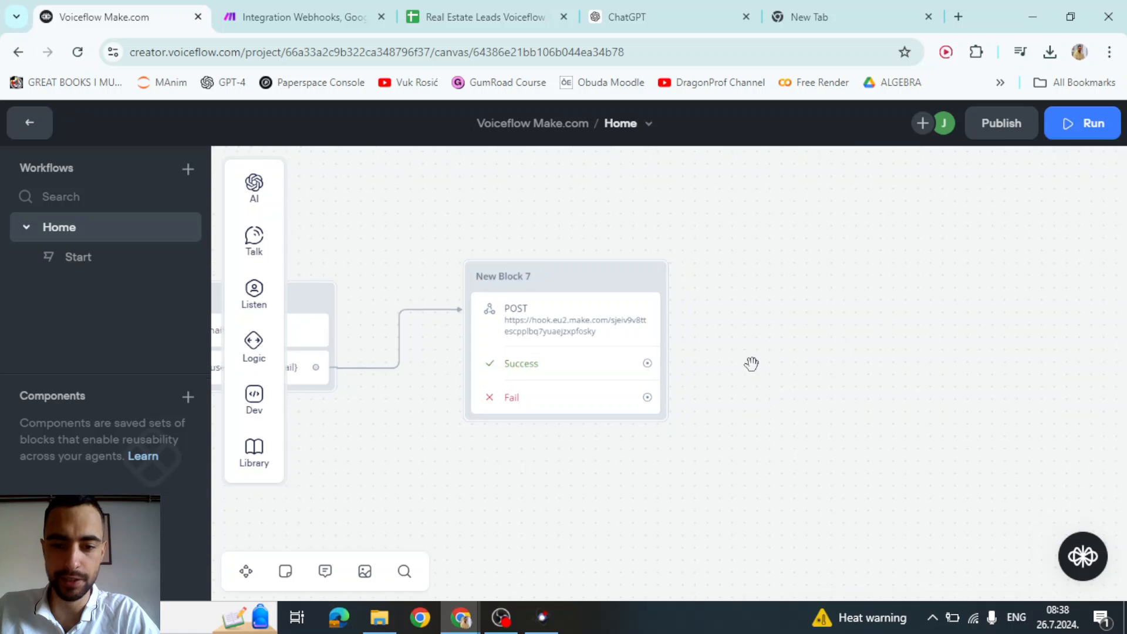
- Add a Text step on the Success path saying 'Thank you for submission, we will contact you shortly.'
drag(628, 382, 722, 322)
mouse_move(792, 378)
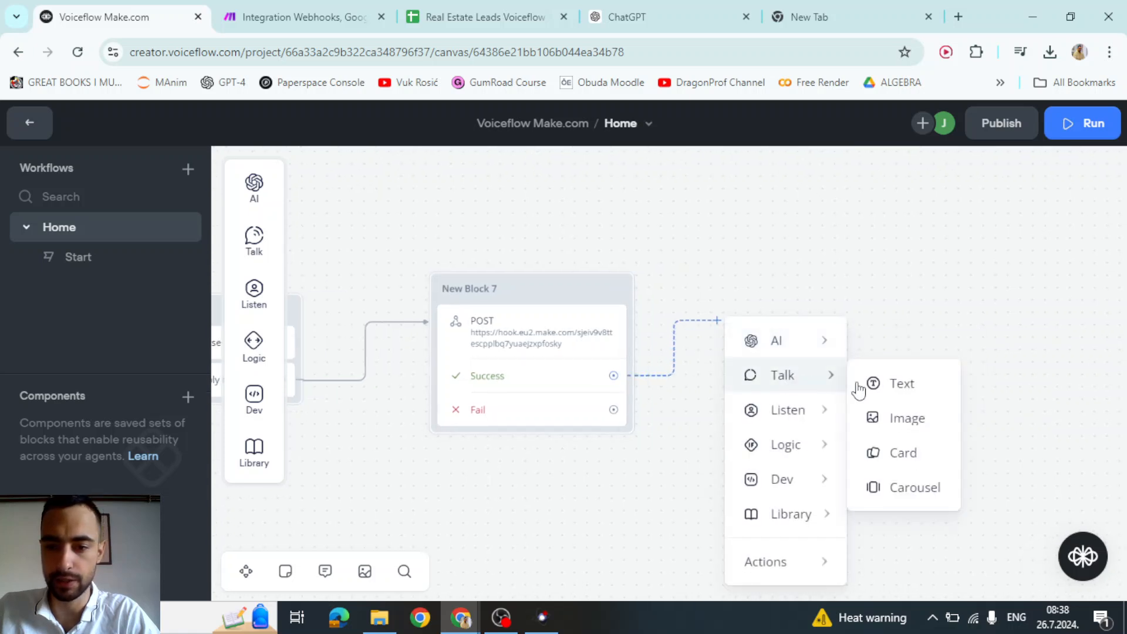
click(902, 382)
click(889, 264)
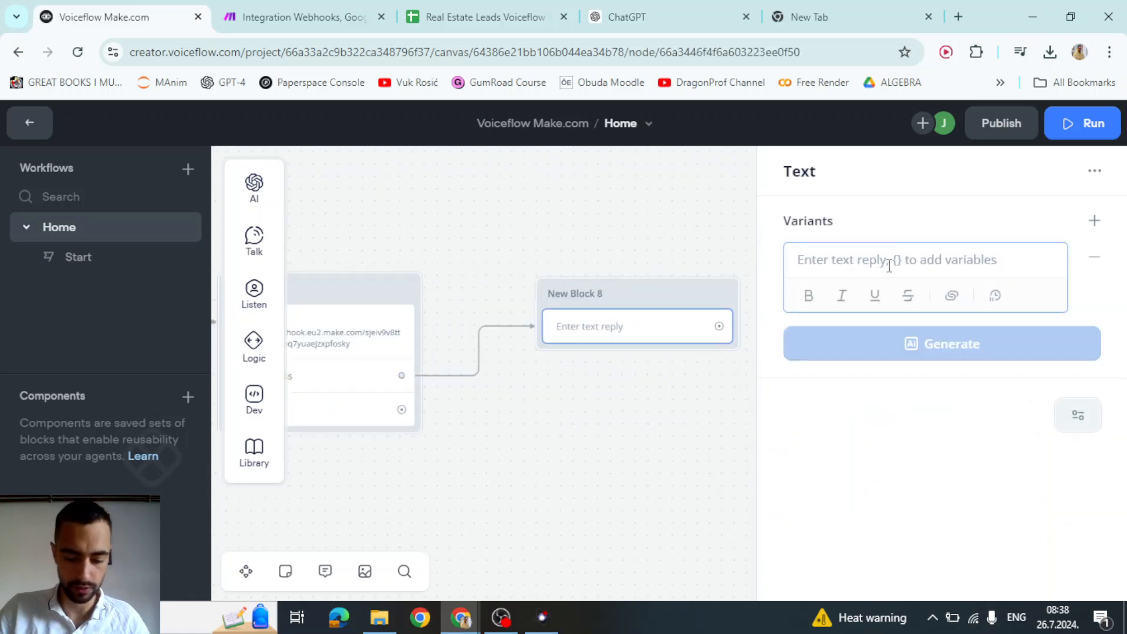
text(Thank you for submission, we will contact you shortly.)
key(ctrl+a)
click(872, 272)
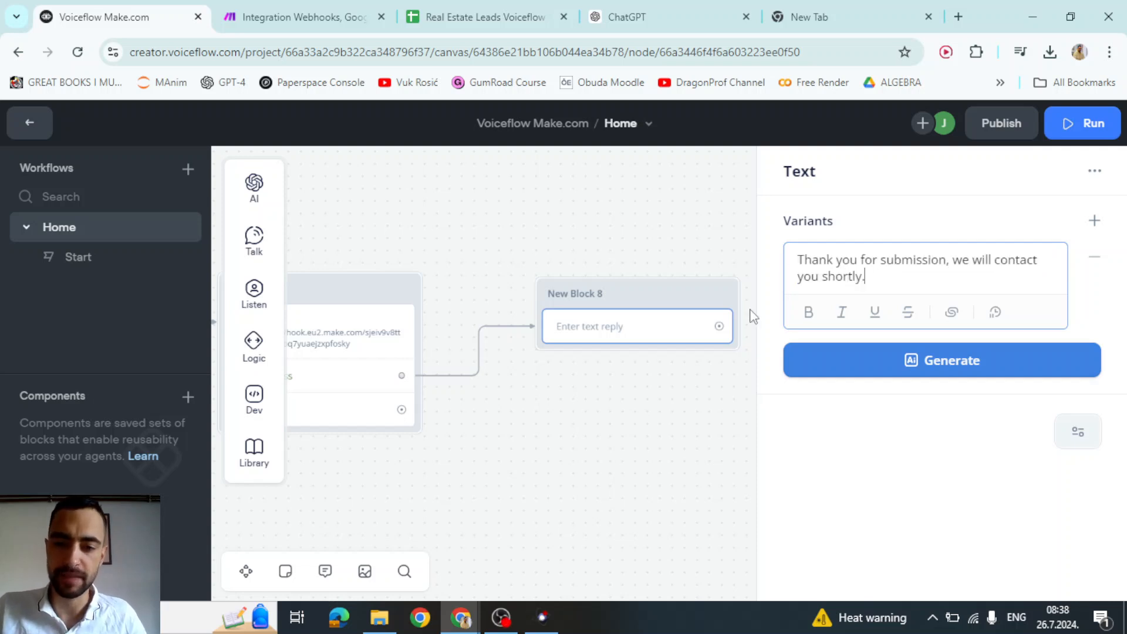
click(656, 496)
- Pan the canvas back to bring the Start block into view
drag(634, 448, 985, 465)
drag(289, 451, 937, 460)
scroll(551, 310, up, 3)
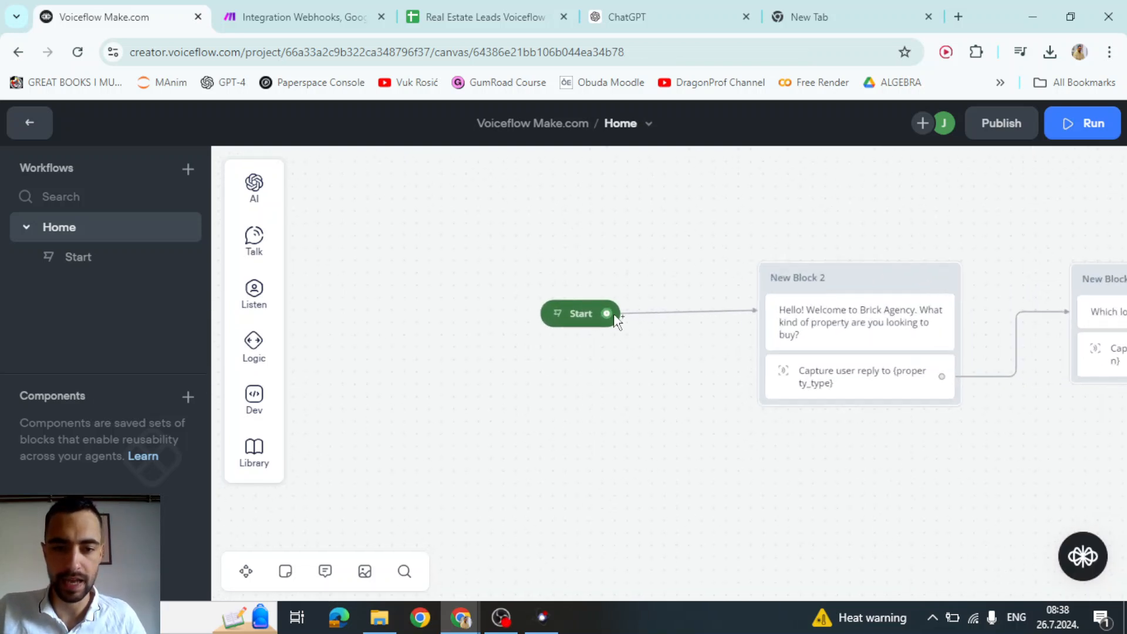
- Start a test run from the Start block and answer house, New york city and 400k to 600k
click(556, 314)
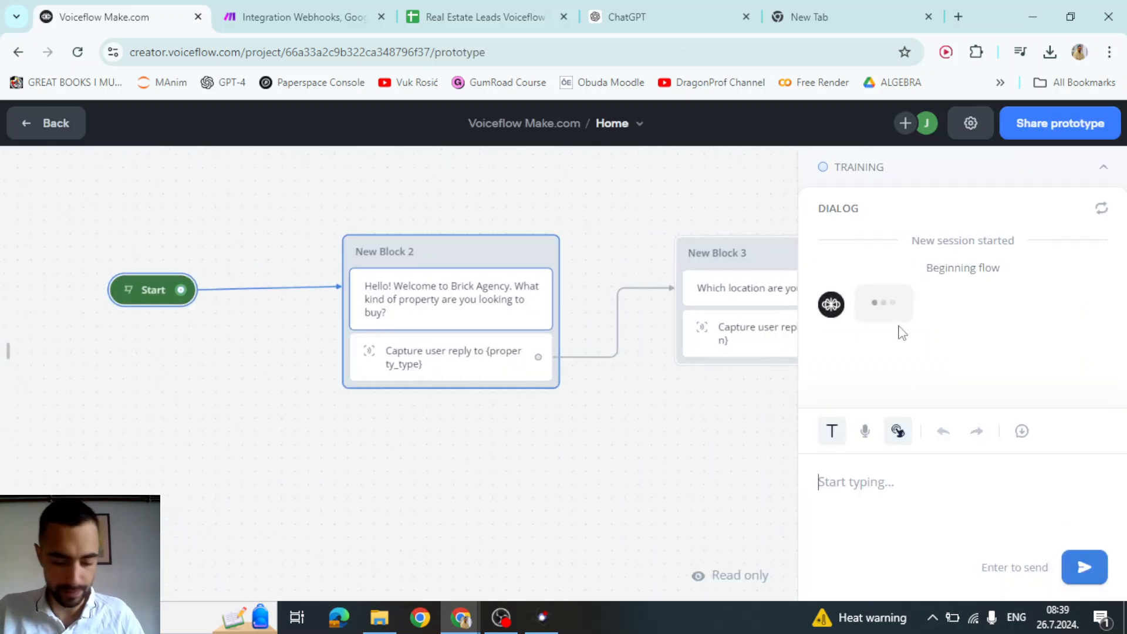
text(house)
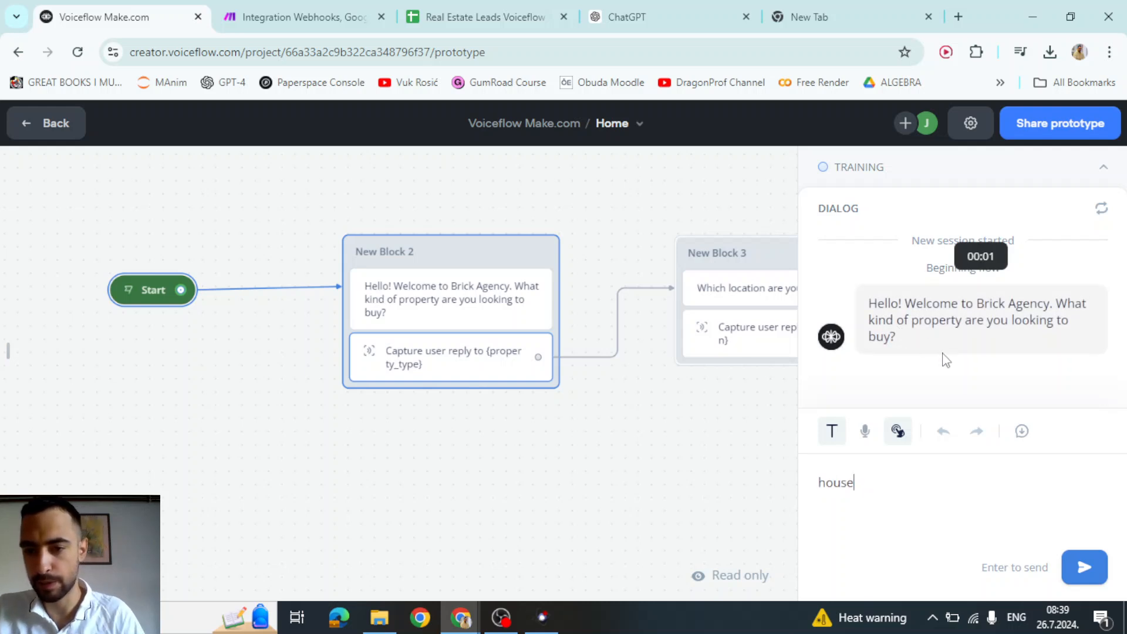
key(Return)
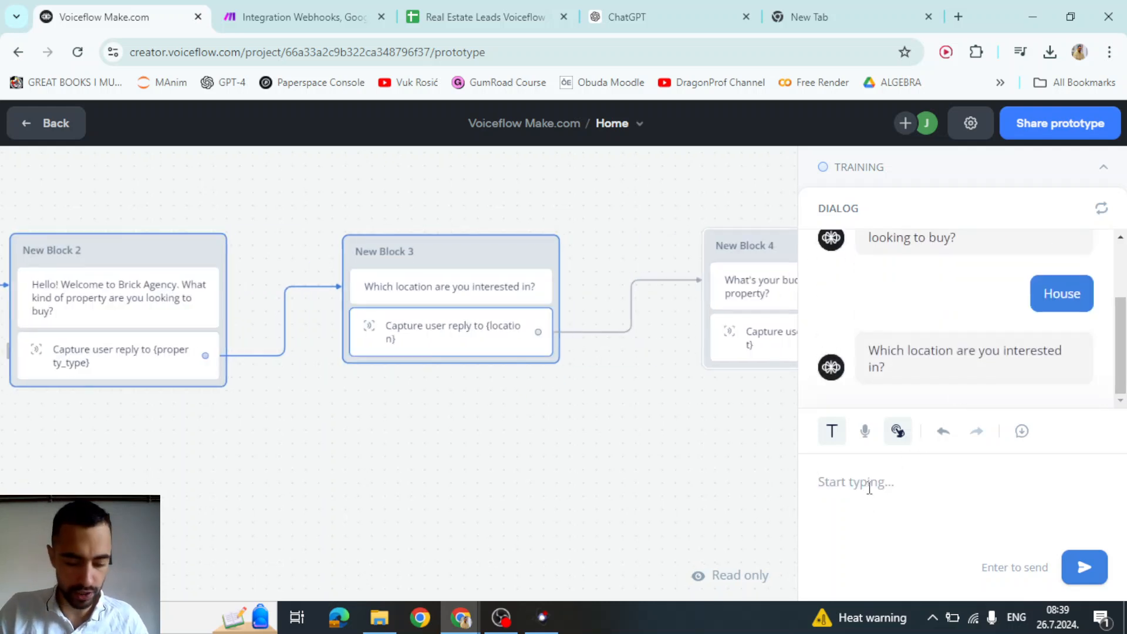
text(New york)
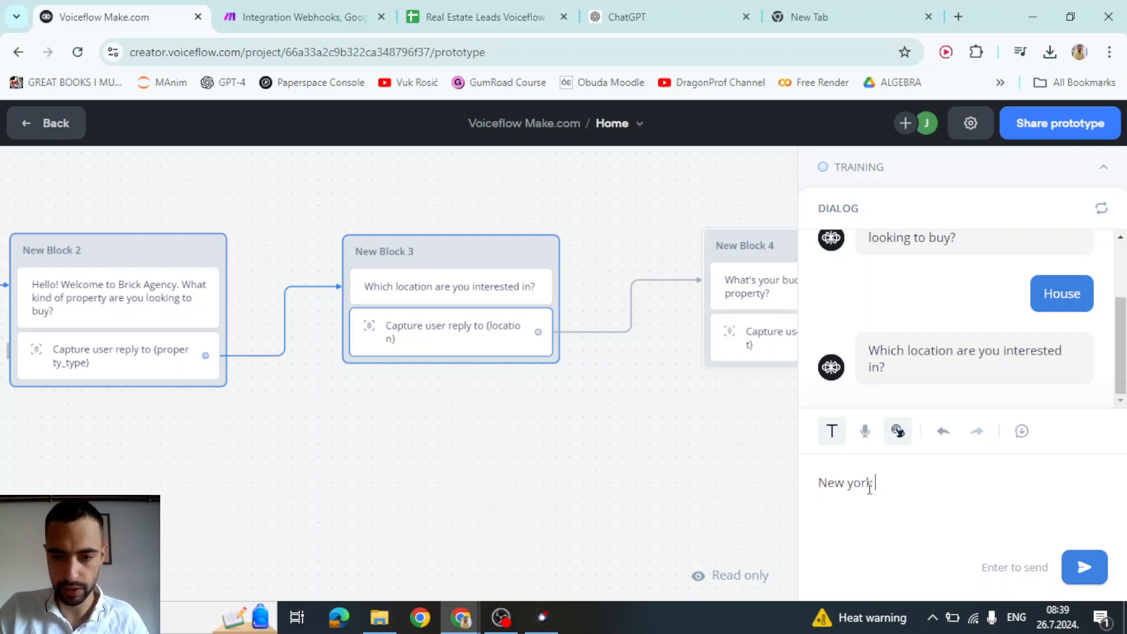
text( city)
key(Return)
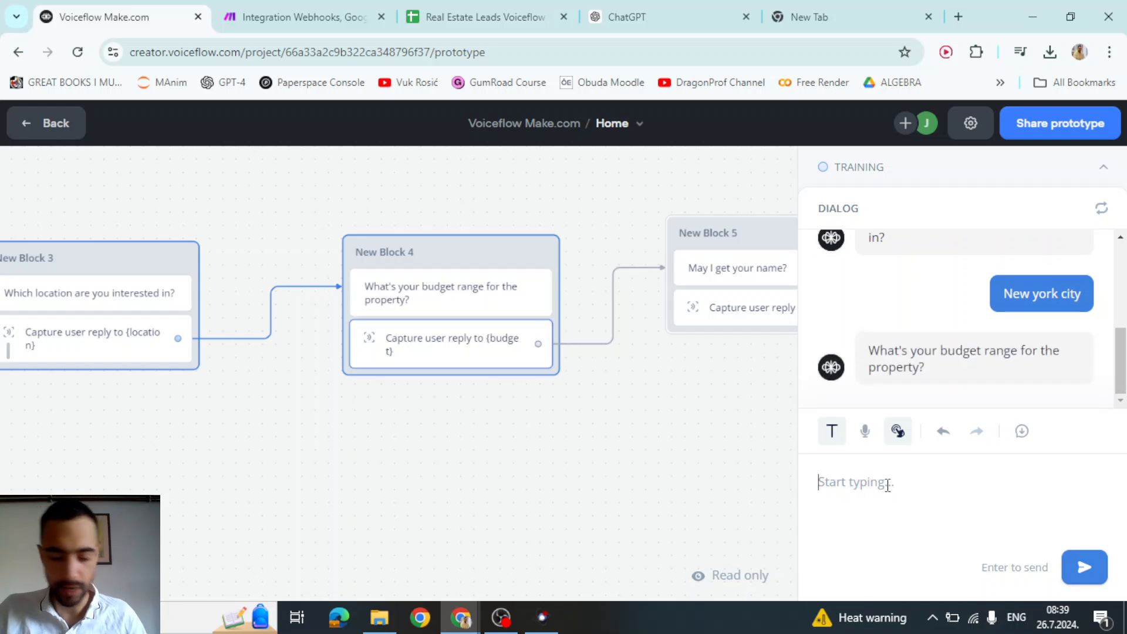
text(400k)
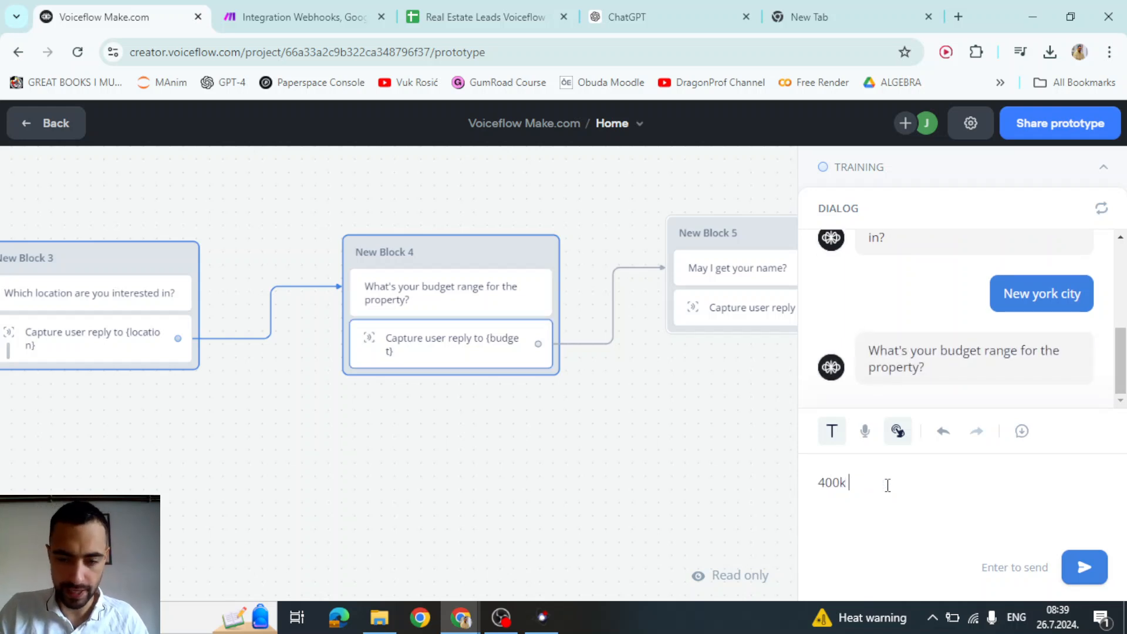
text( to 600k)
key(Return)
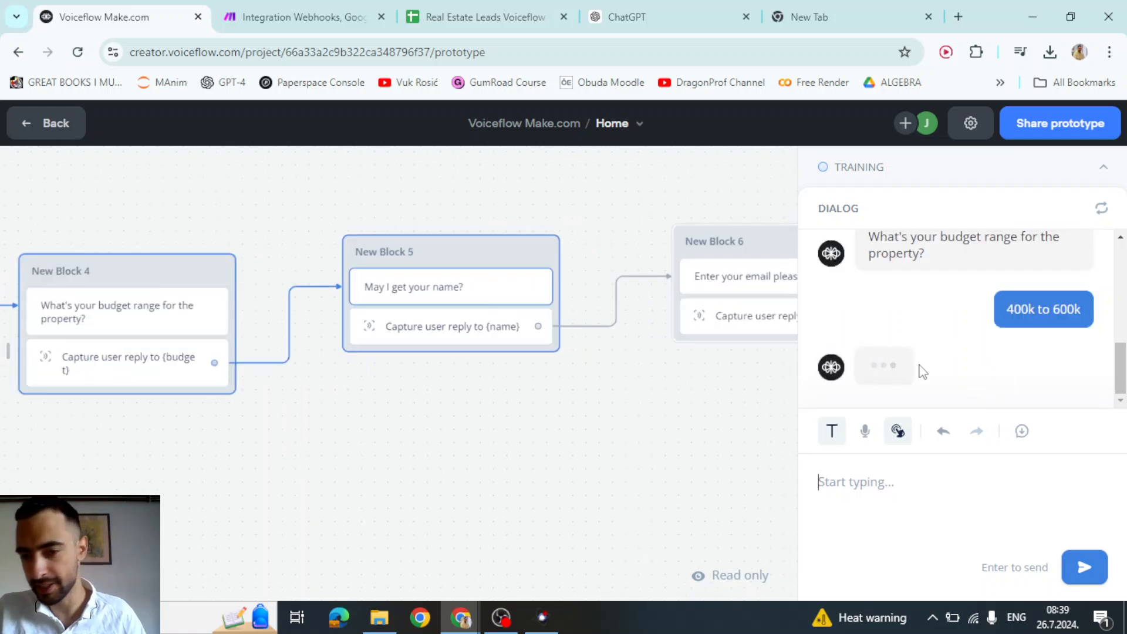
- Enter a name and an e-mail address to finish the test conversation
text(V)
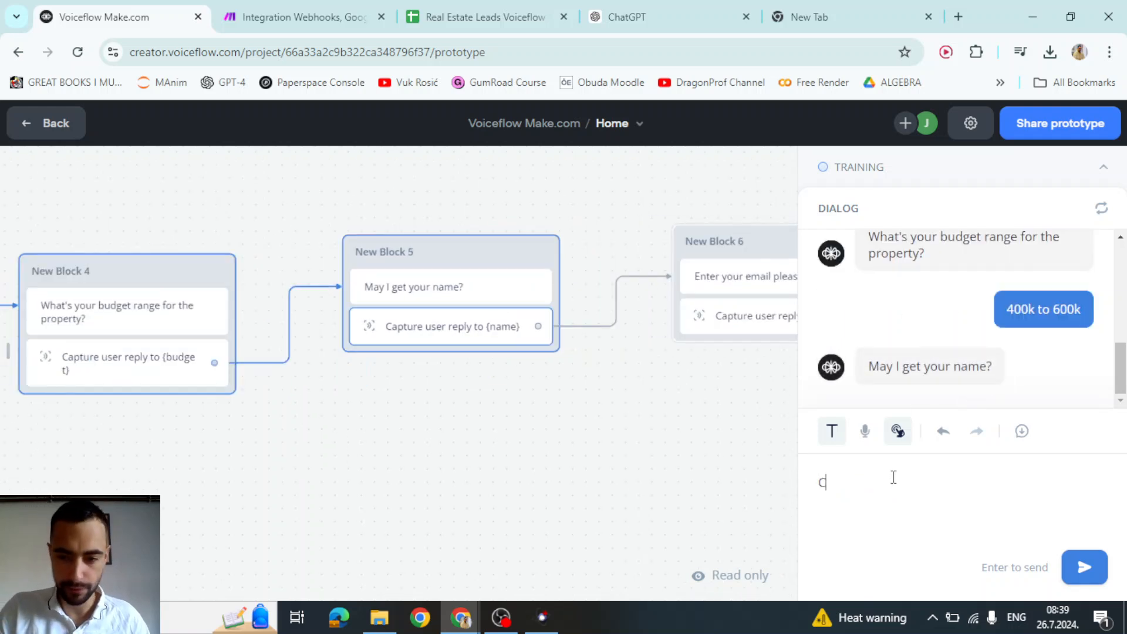
key(BackSpace)
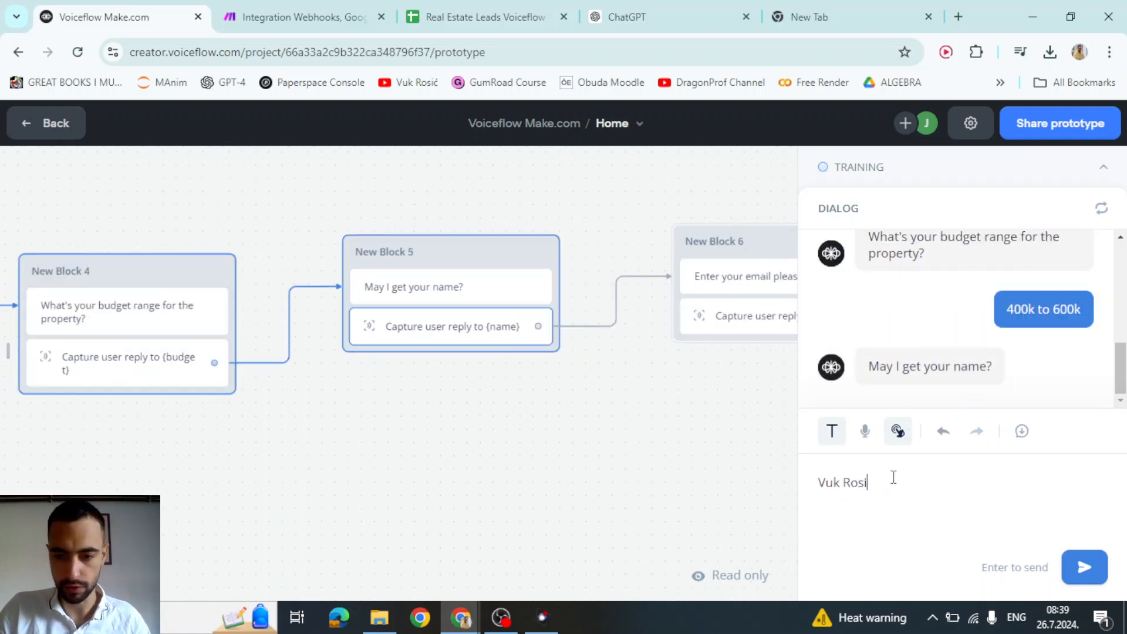
key(Return)
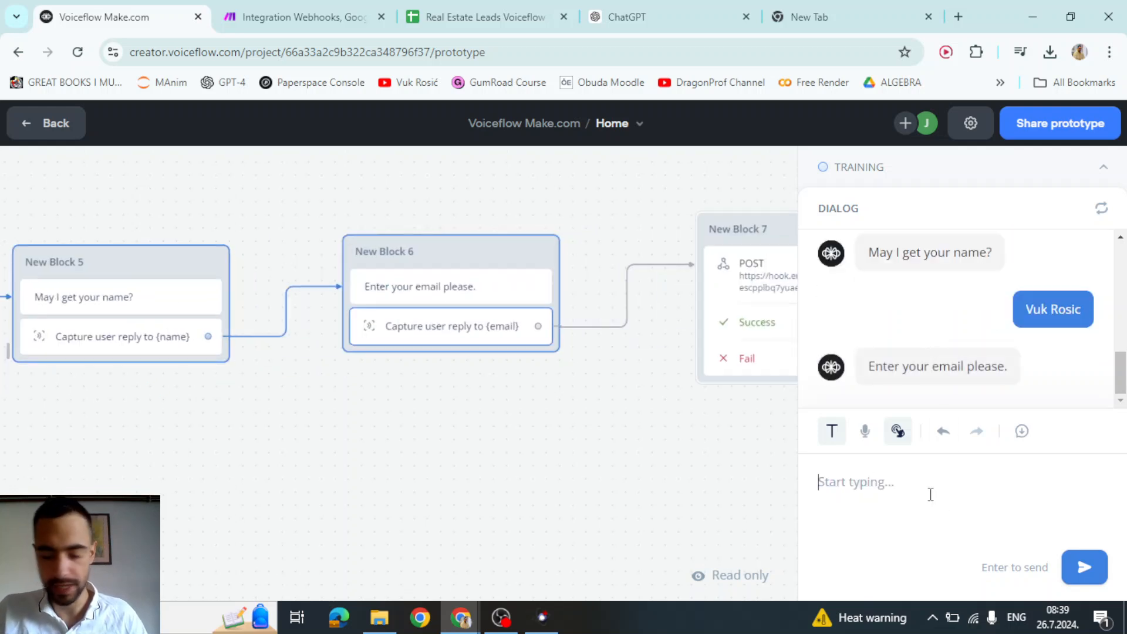
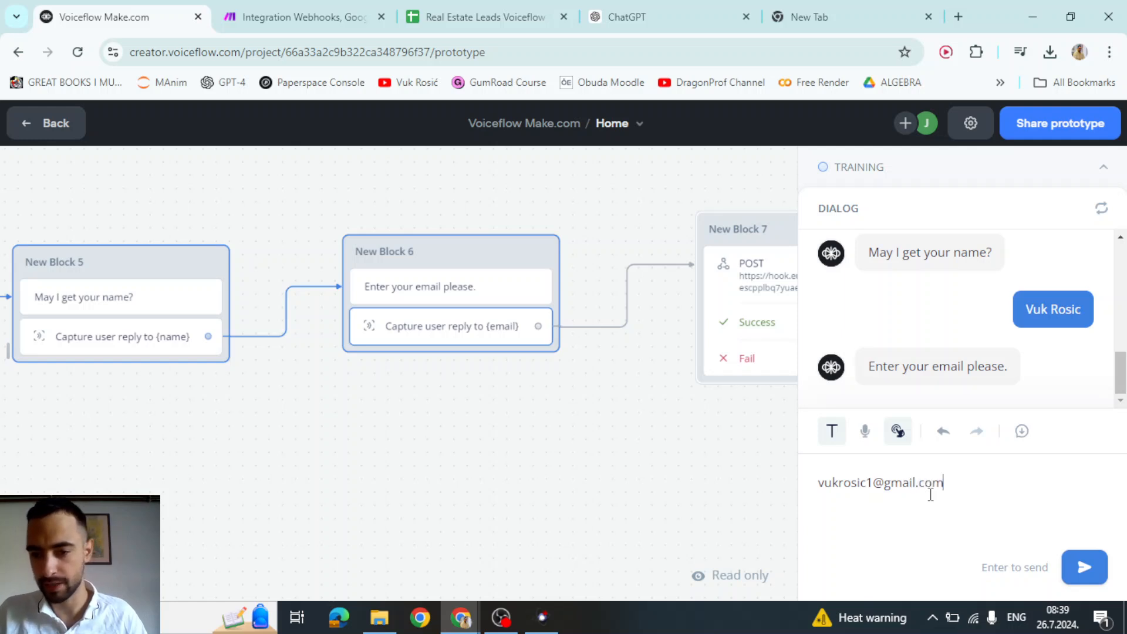
key(Return)
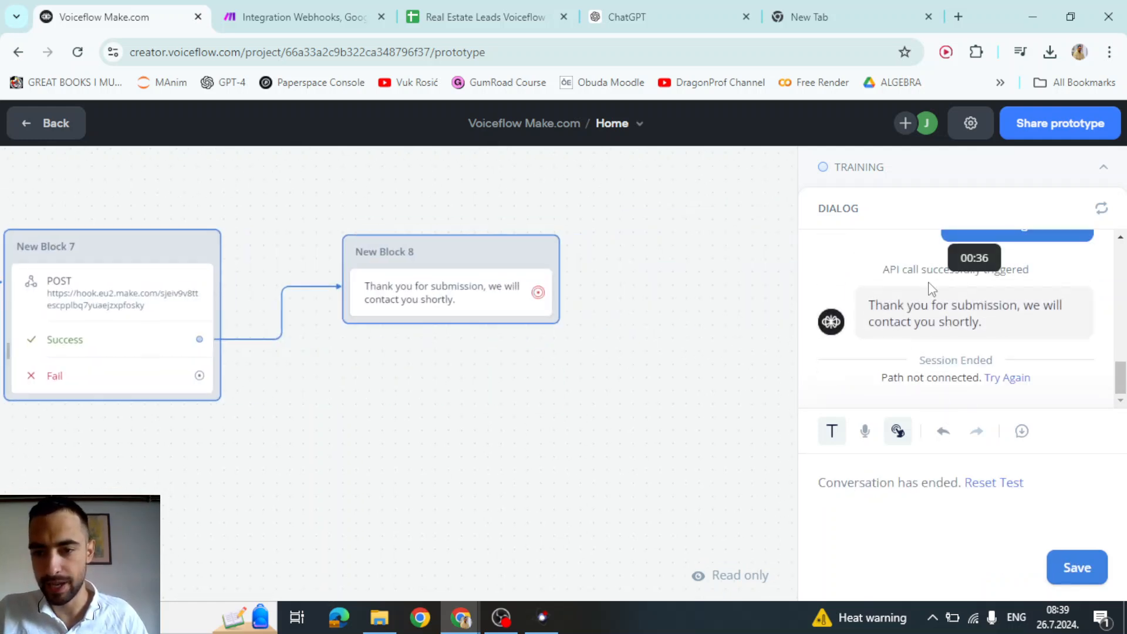
- Check the leads spreadsheet for new rows, then return to the Make scenario
click(486, 17)
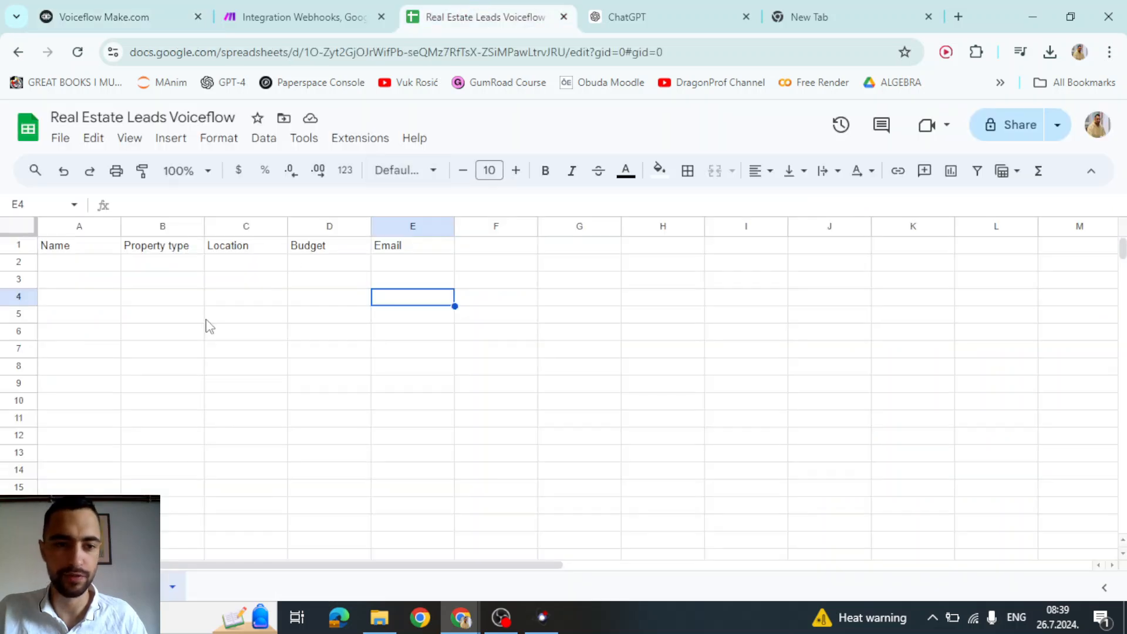
click(299, 17)
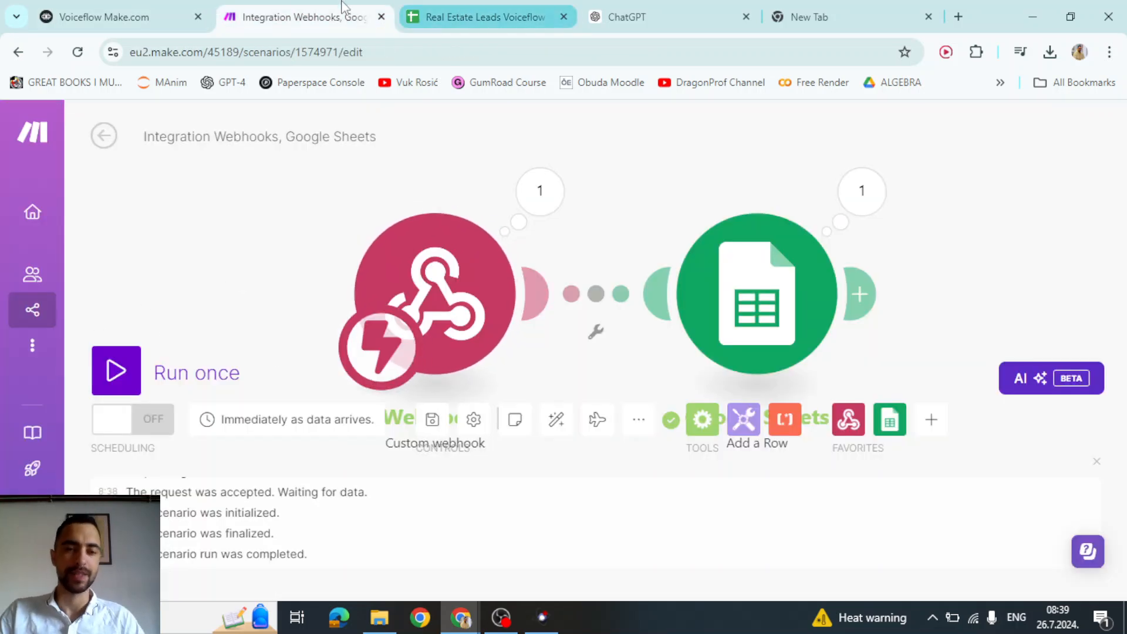
click(112, 16)
click(414, 15)
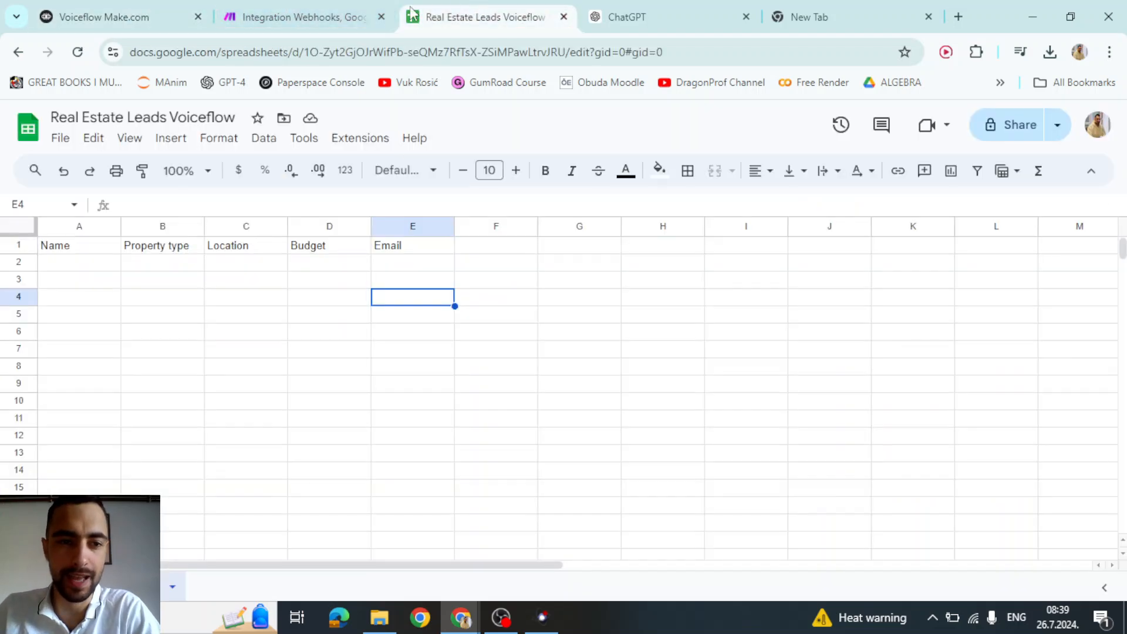
click(346, 15)
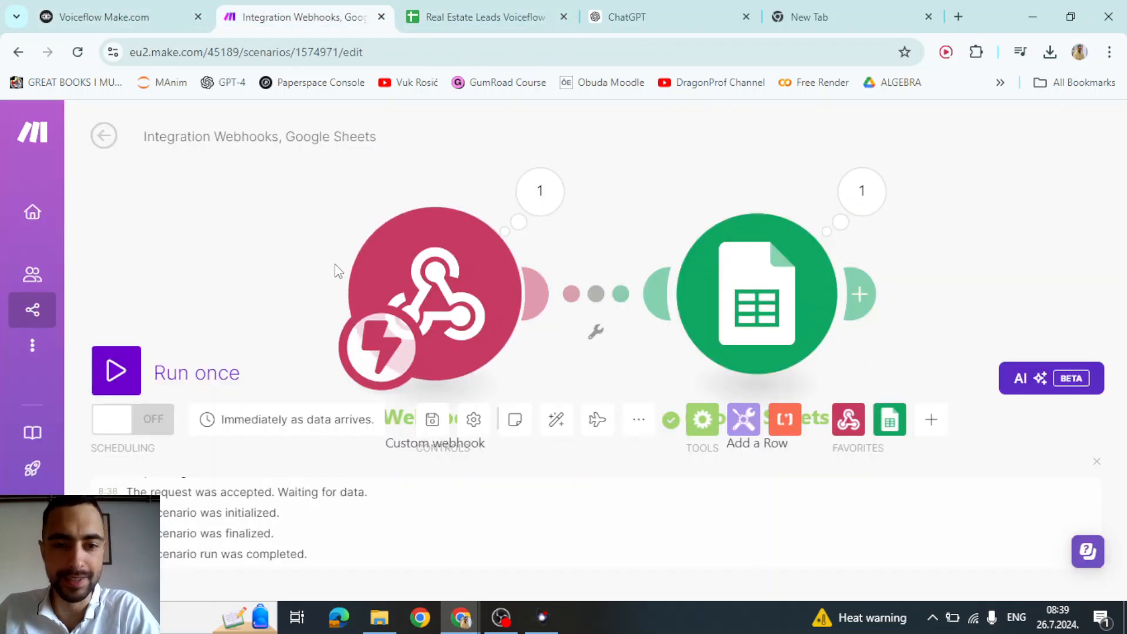
- Run the Make scenario once using the existing queued webhook data
click(116, 370)
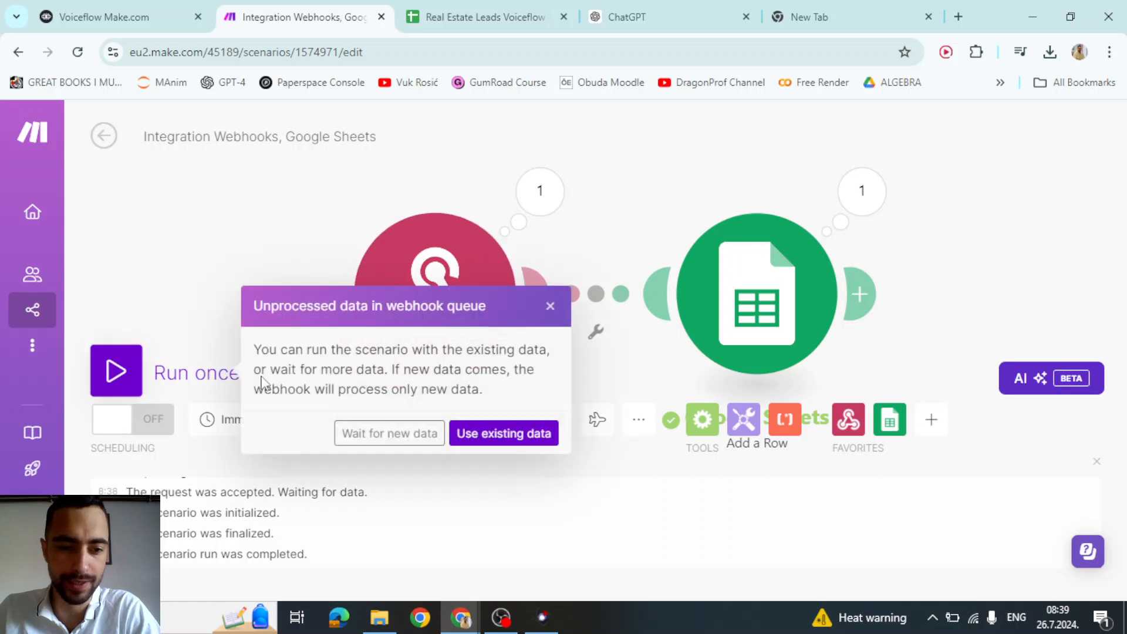
drag(287, 352, 469, 389)
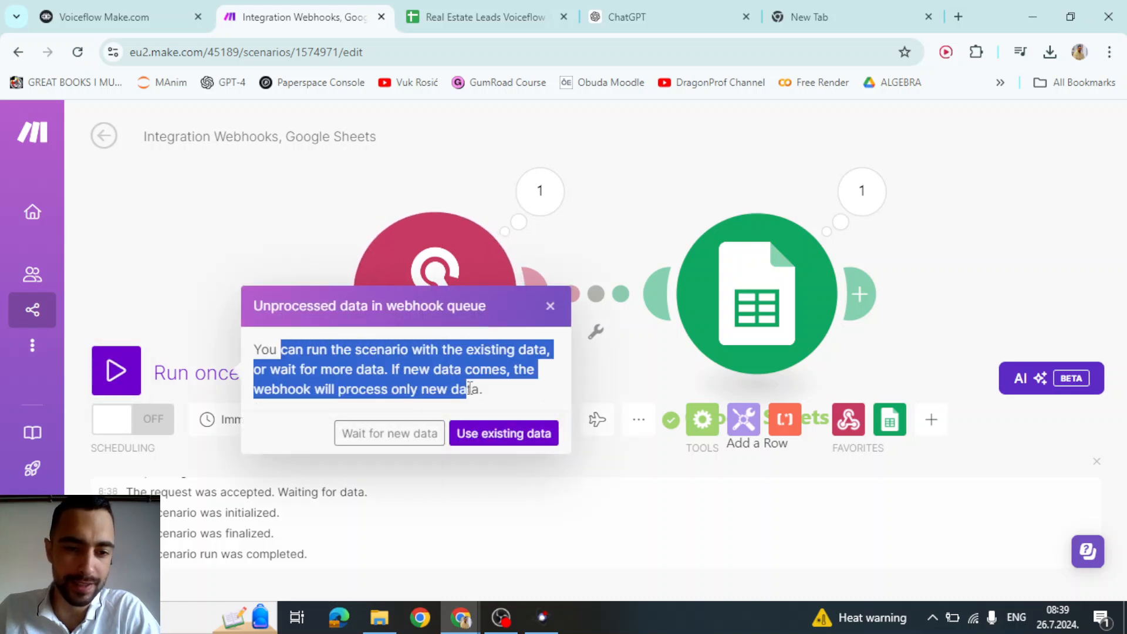
click(478, 390)
triple_click(467, 389)
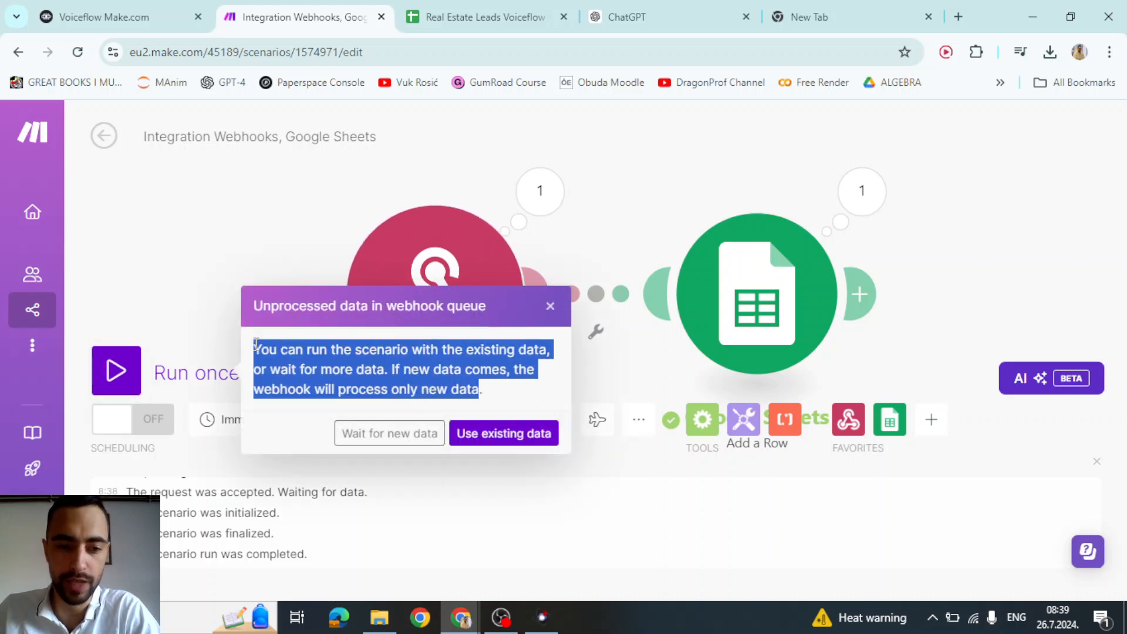
click(121, 16)
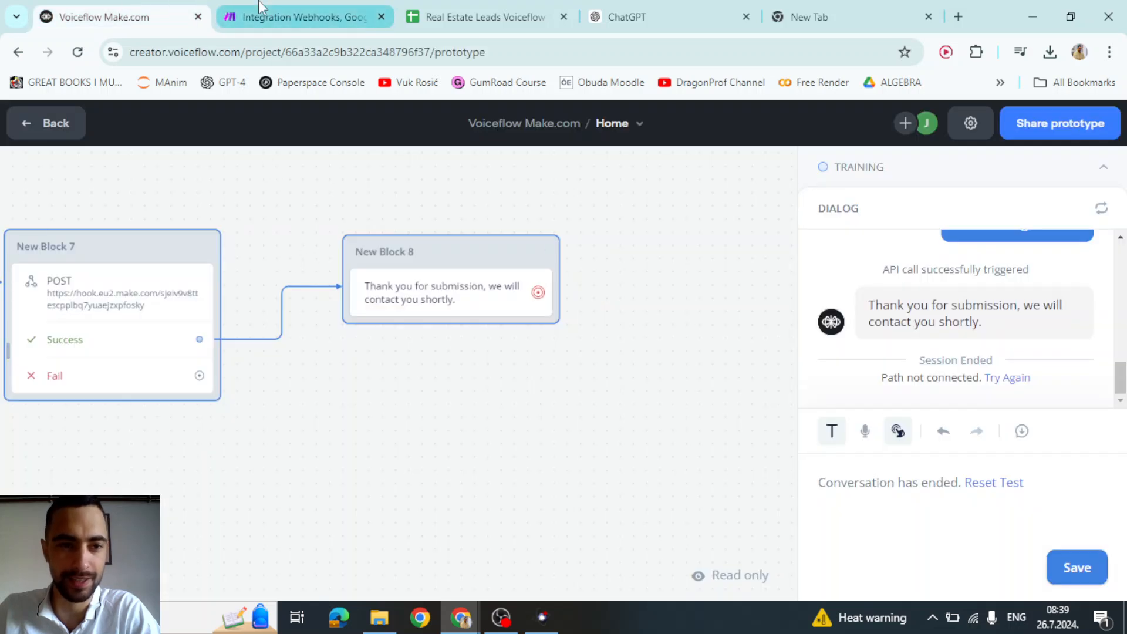
click(298, 8)
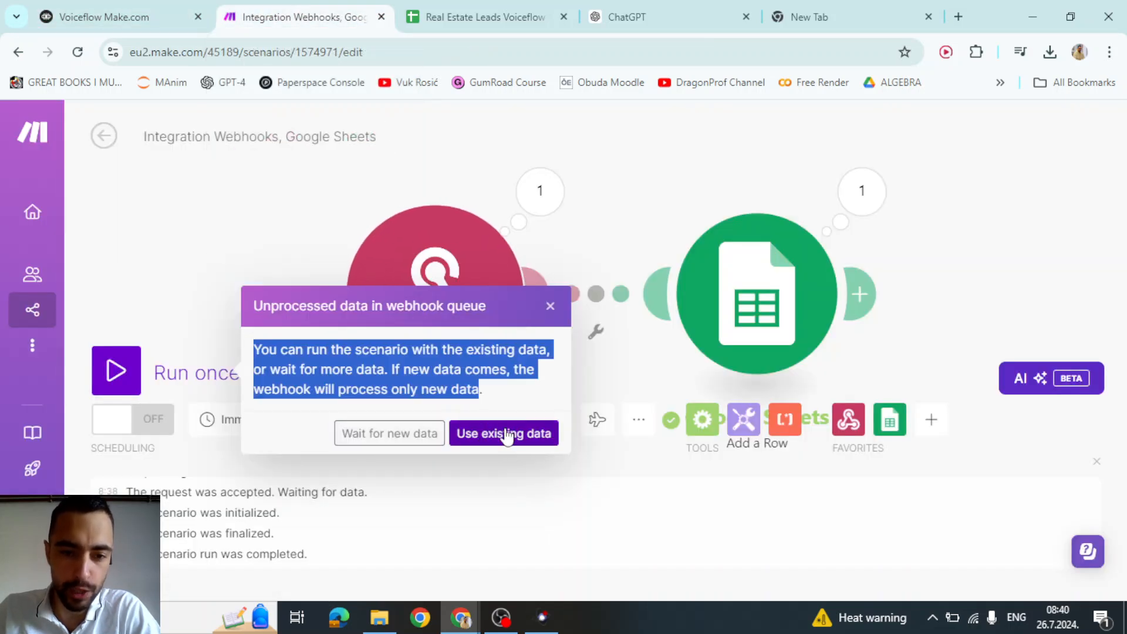
click(504, 435)
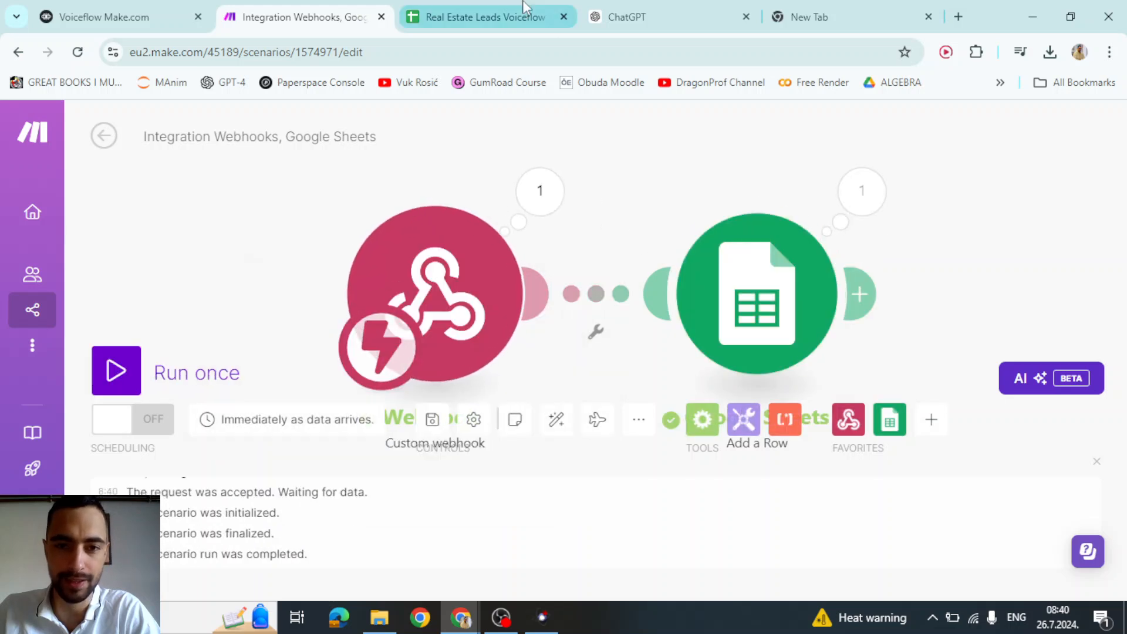
- Inspect the new row 2 in the leads sheet, including New york city, then return to Make
click(505, 12)
click(82, 267)
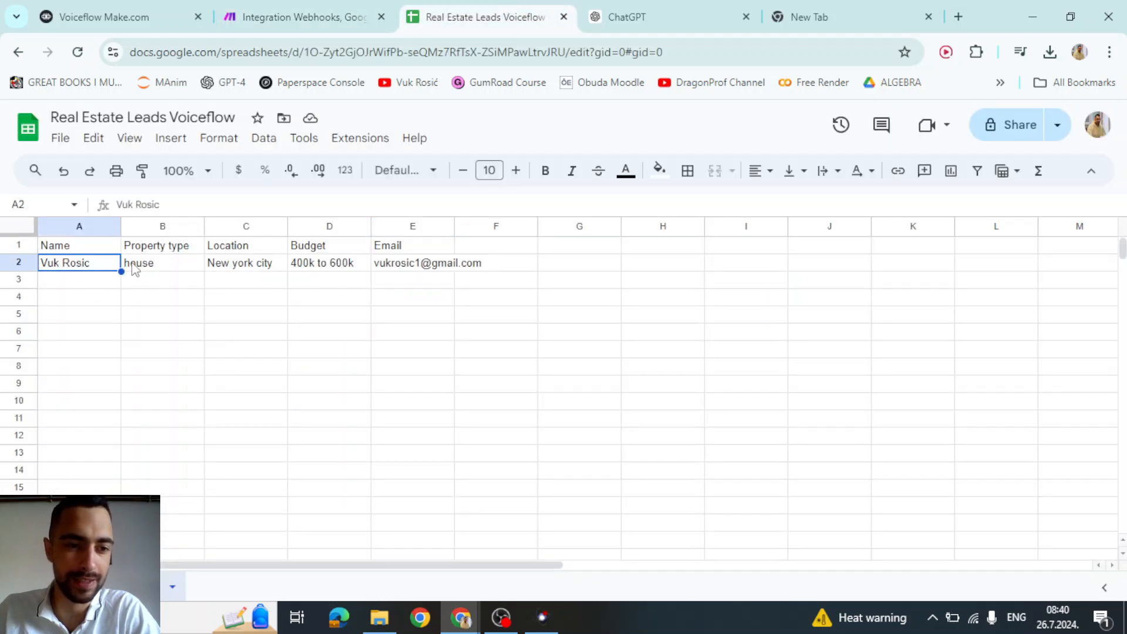
click(233, 267)
click(302, 247)
click(397, 274)
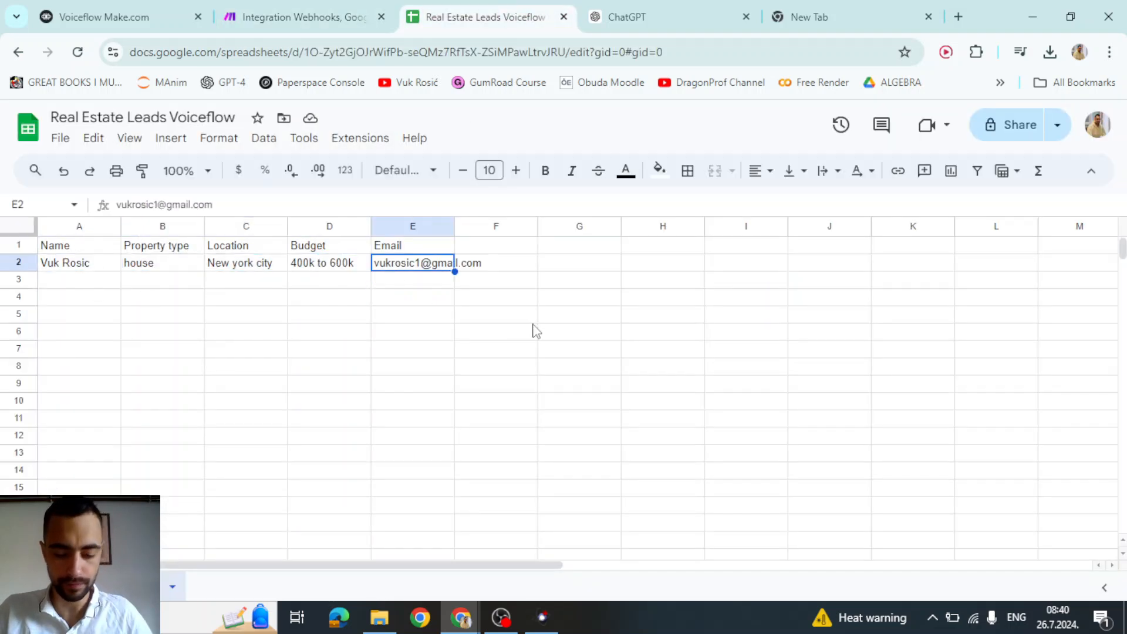
click(302, 17)
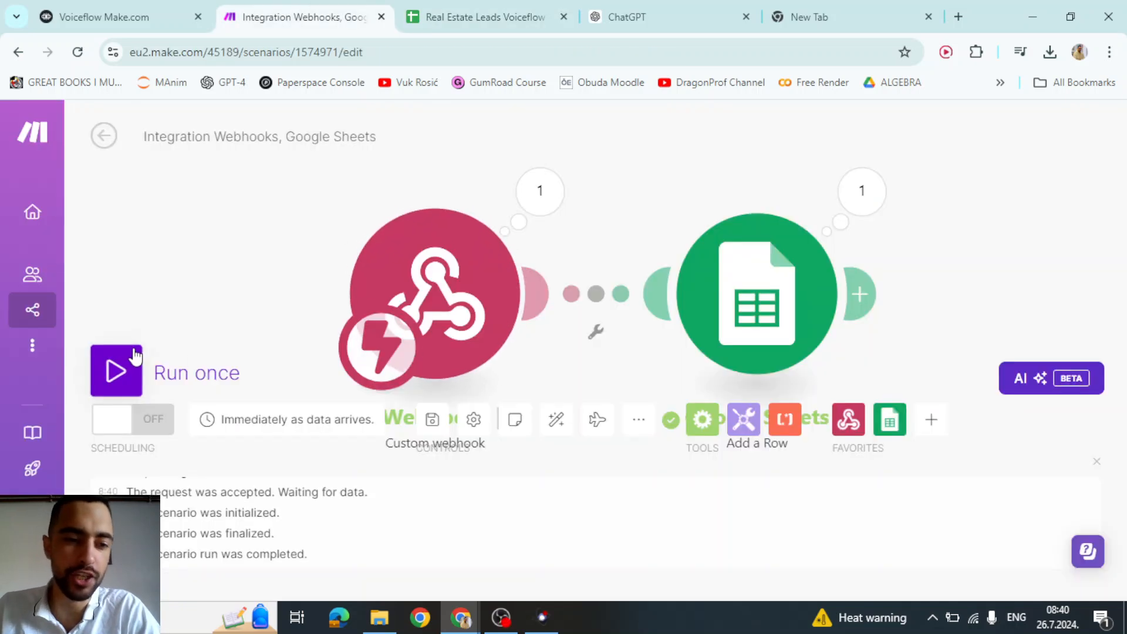
- Stop the running Make scenario, turn immediate scheduling on, and save it
click(232, 368)
click(182, 16)
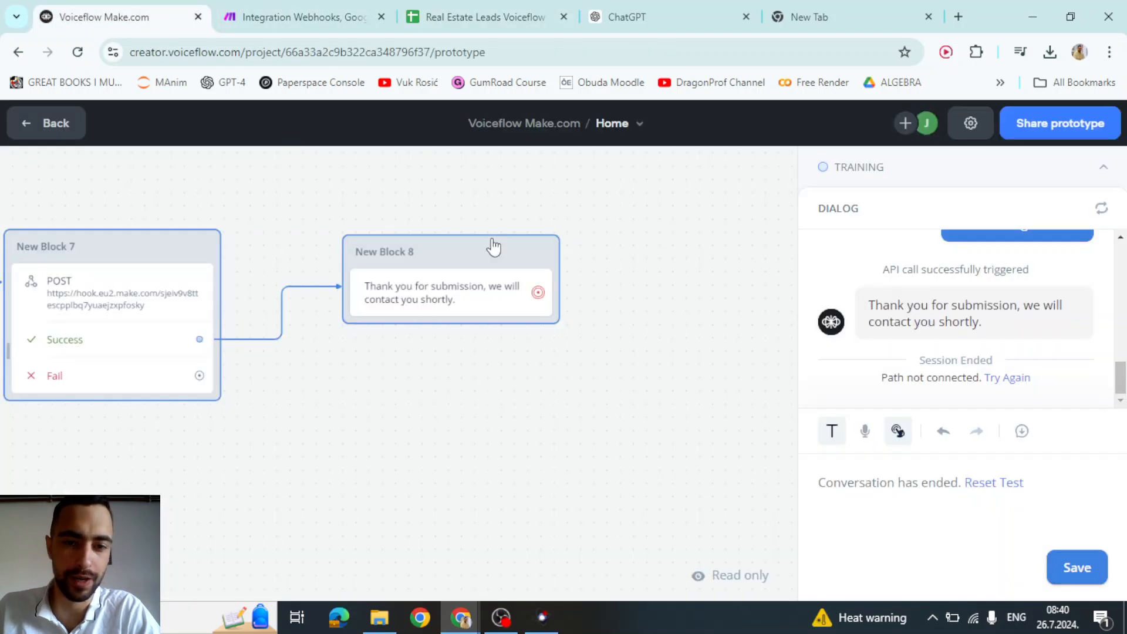
scroll(411, 358, left, 5)
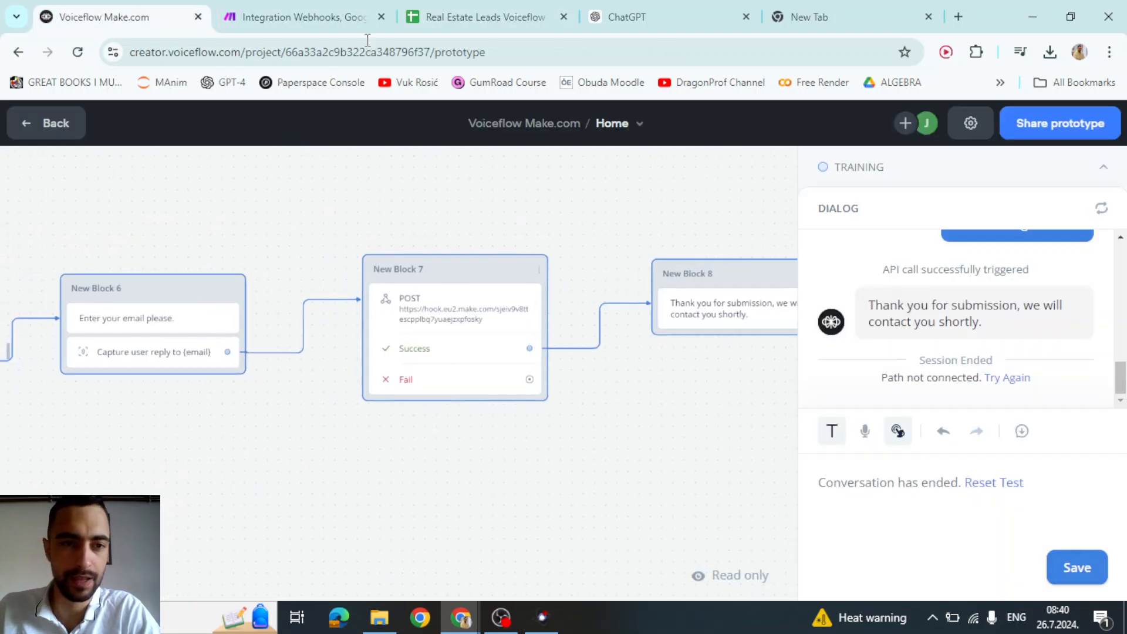
click(302, 16)
click(110, 381)
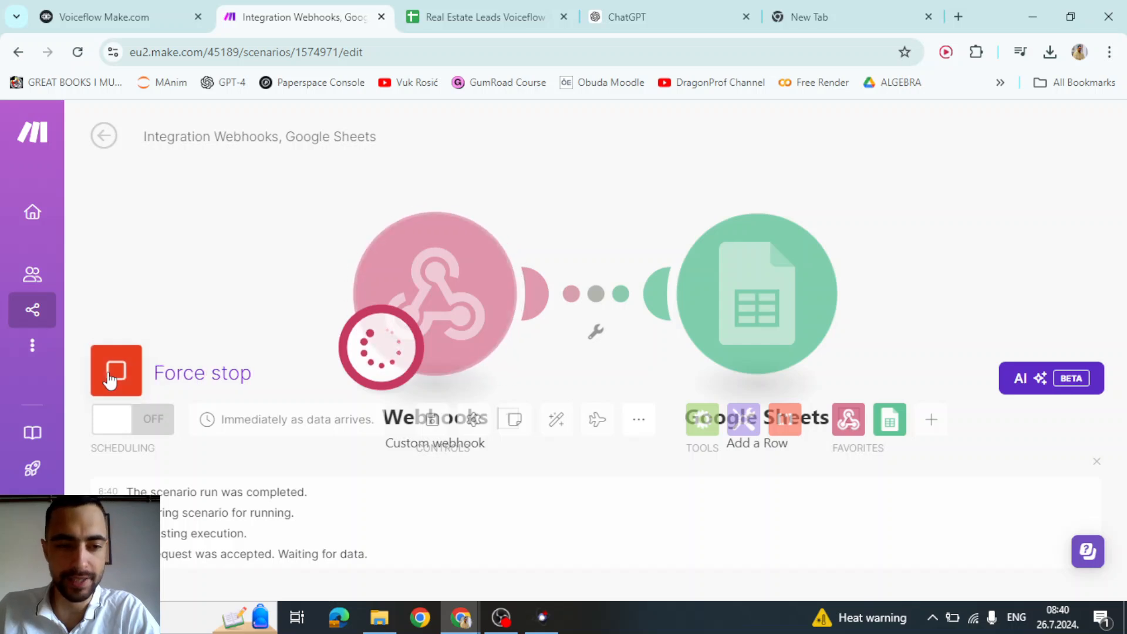
click(152, 428)
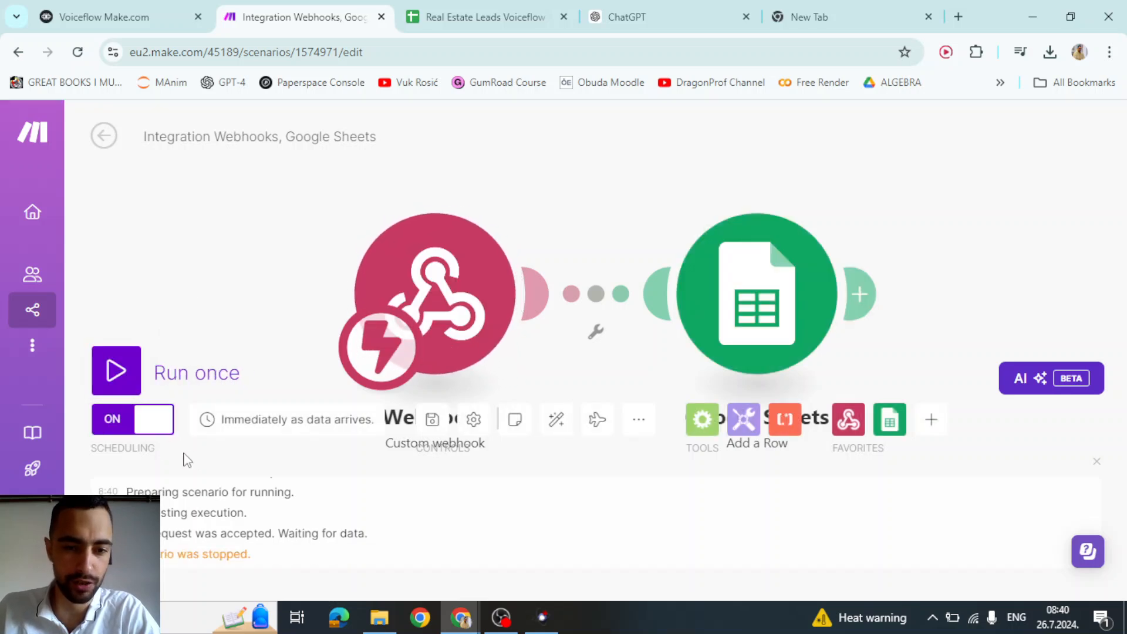
click(433, 420)
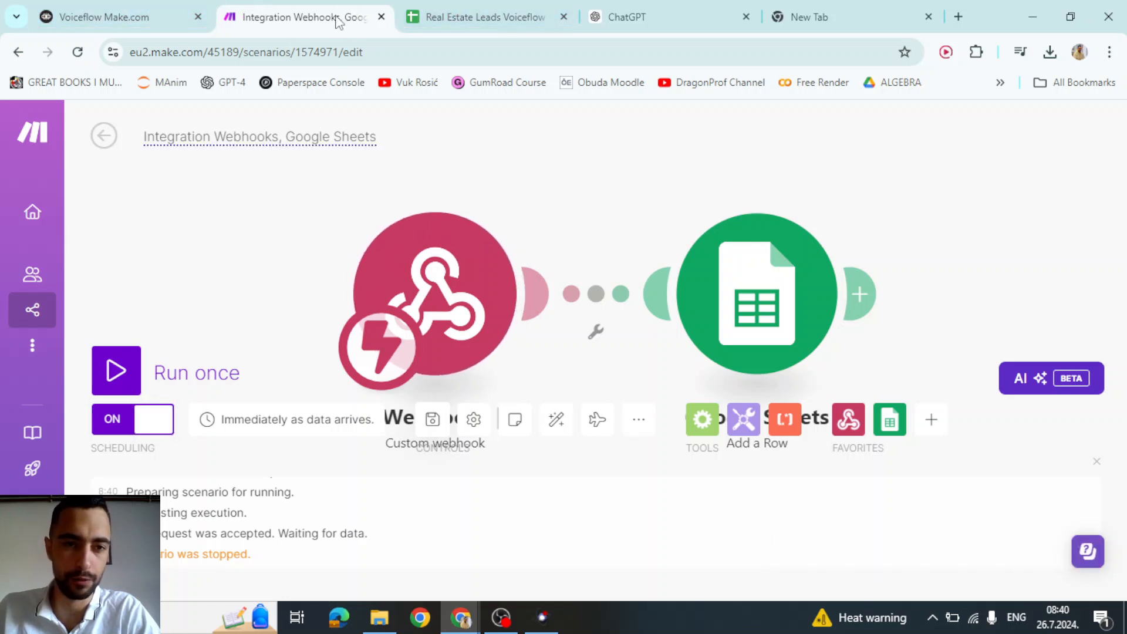
- Return to the Voiceflow flow and pan across New Blocks 2 through 8
click(438, 7)
key(ctrl+shift+Tab)
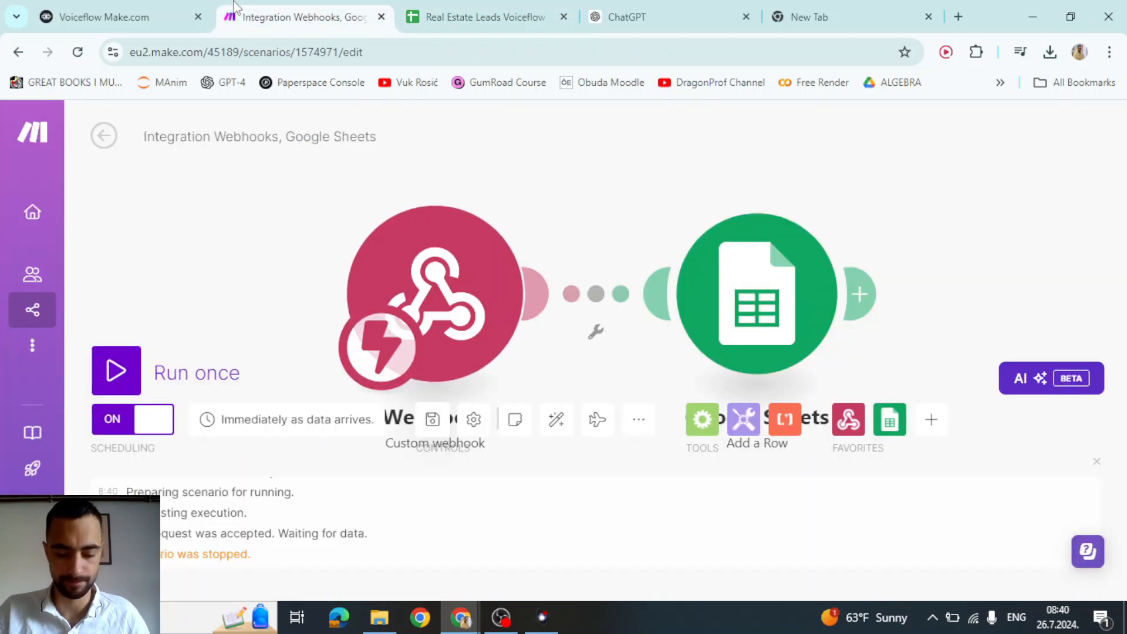
key(ctrl+shift+Tab)
drag(320, 471, 680, 433)
scroll(516, 452, down, 2)
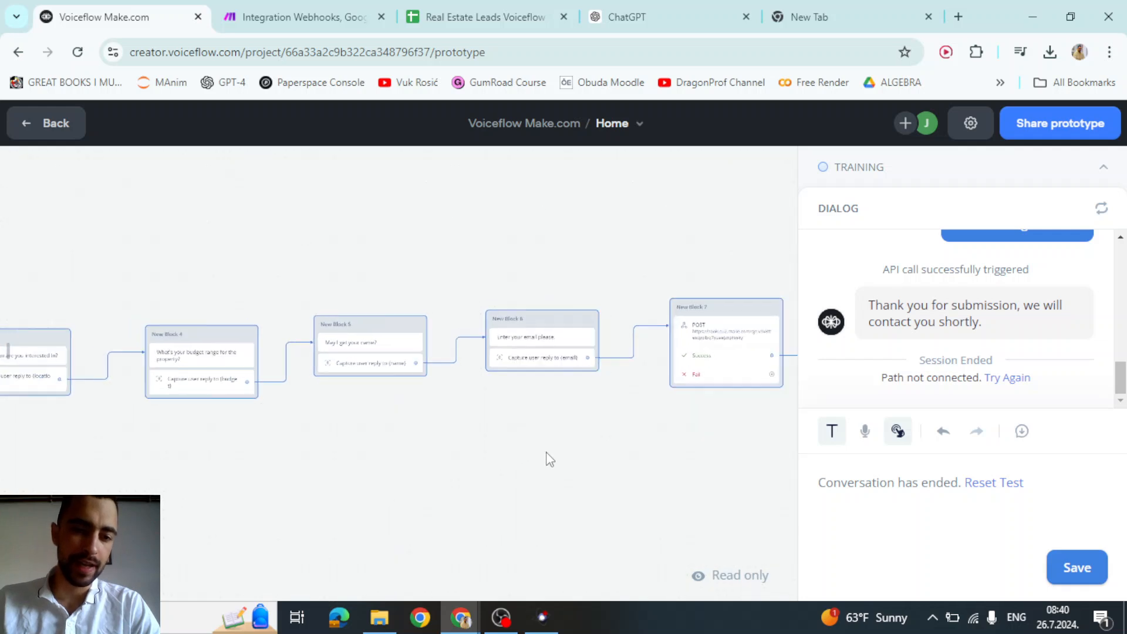
drag(547, 458, 693, 418)
drag(621, 456, 560, 513)
scroll(594, 331, up, 5)
scroll(304, 424, down, 1)
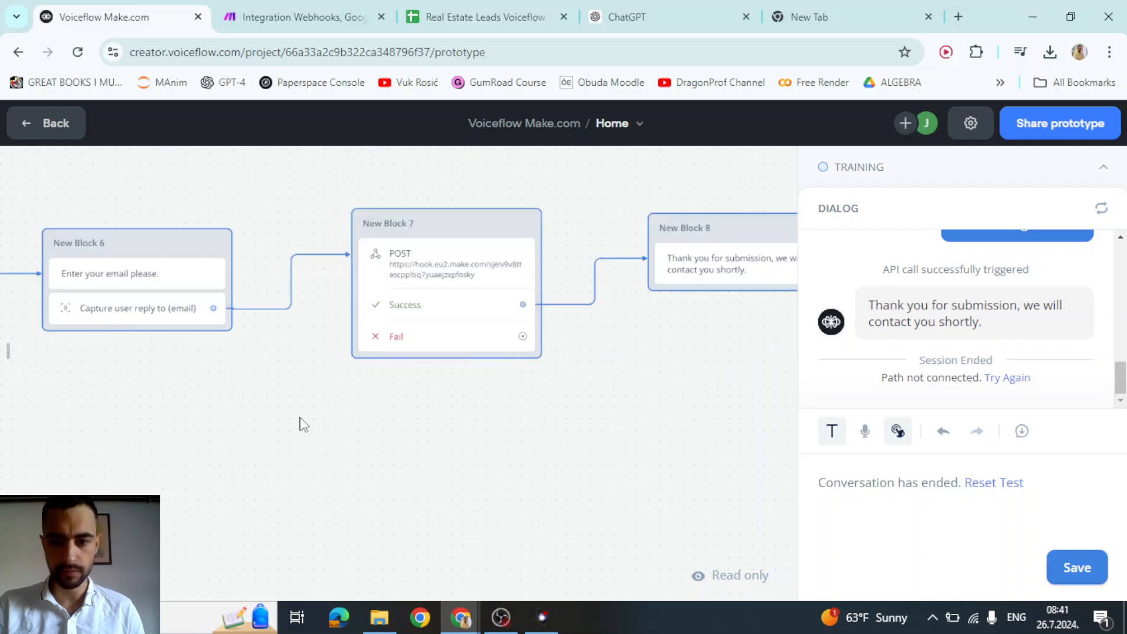
drag(340, 392, 374, 380)
- Type the sample budget $400,000-$600,000 into D4, compare it with D2, and copy D4
click(528, 9)
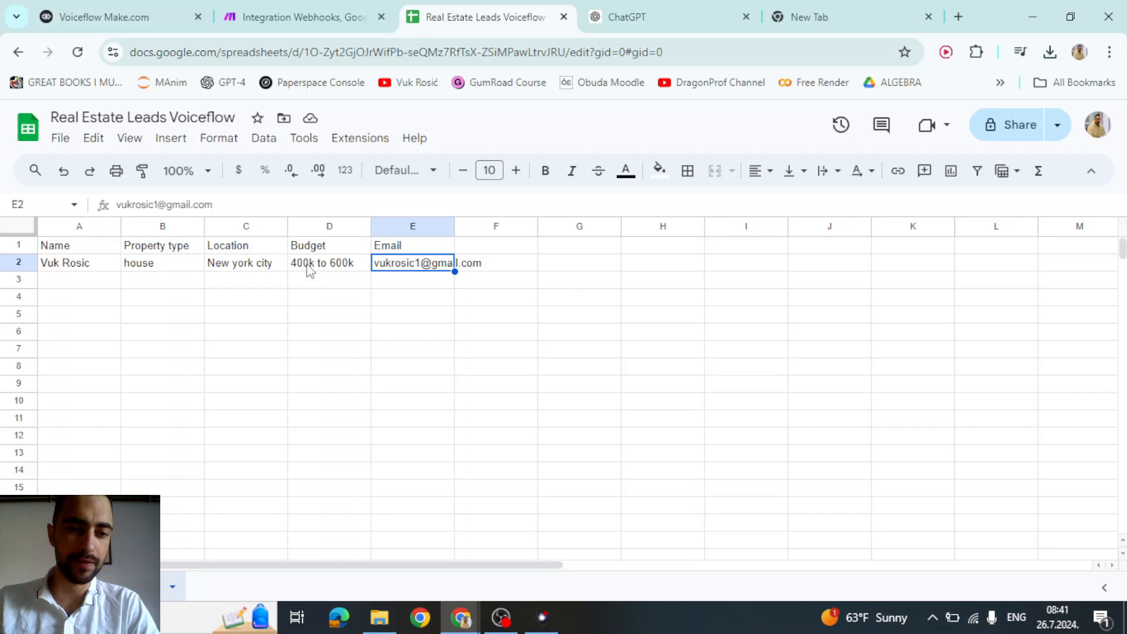
click(310, 269)
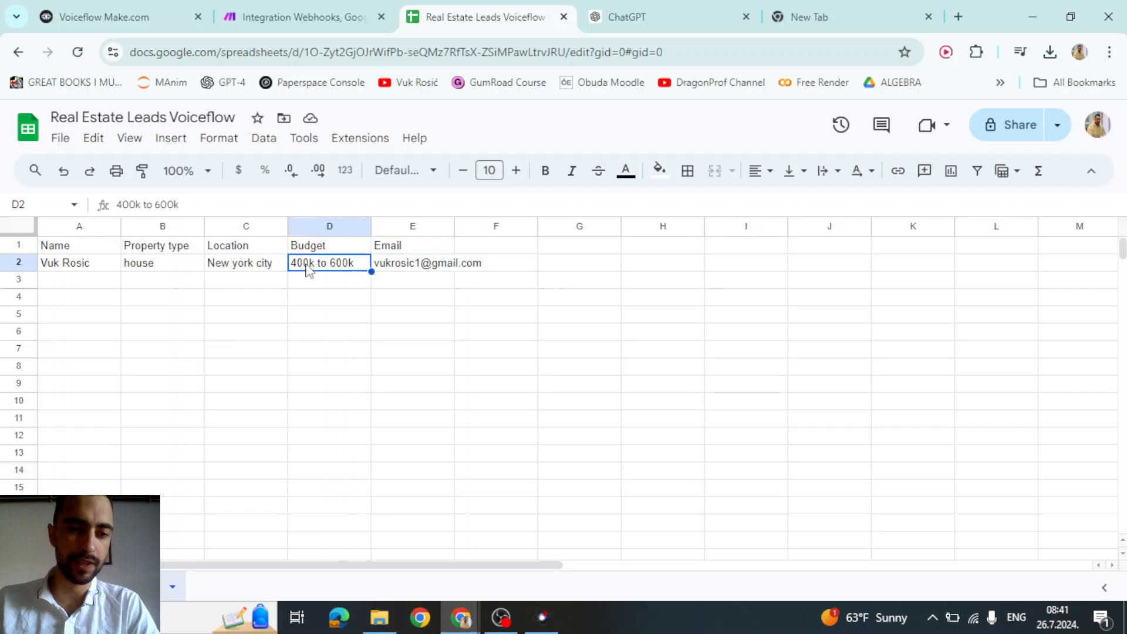
click(317, 300)
text($)
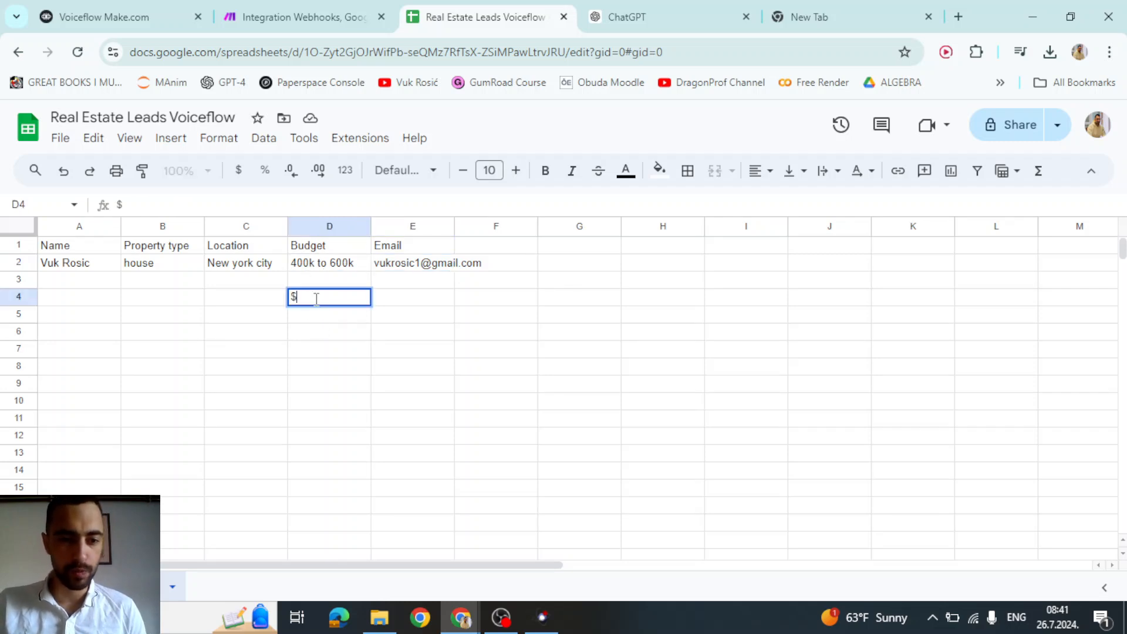
text(400,000-)
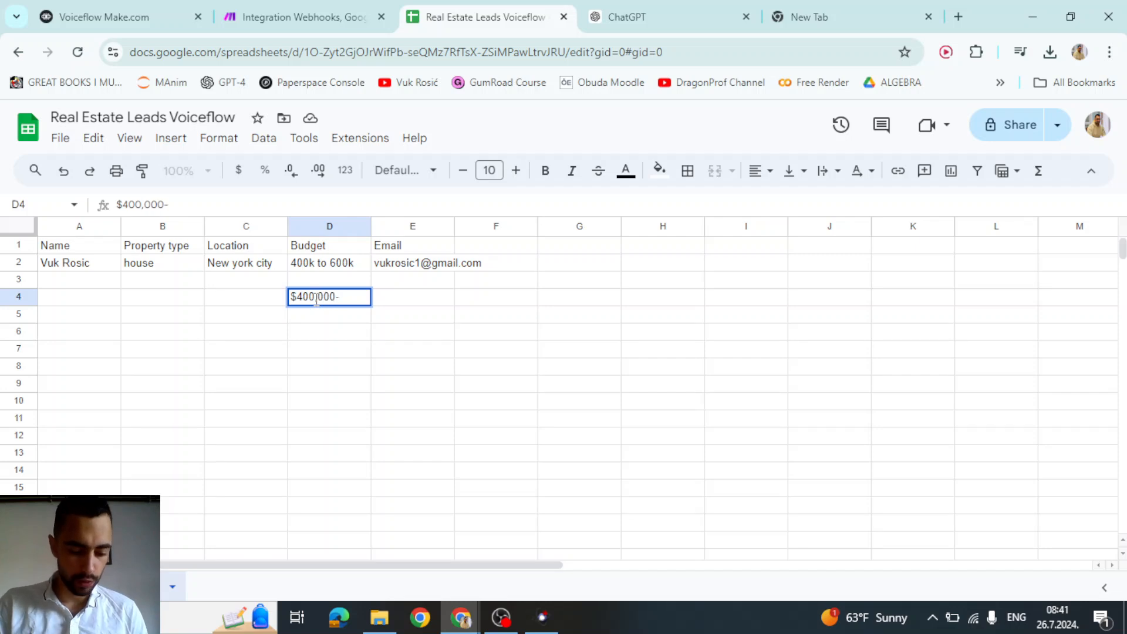
text($600,0)
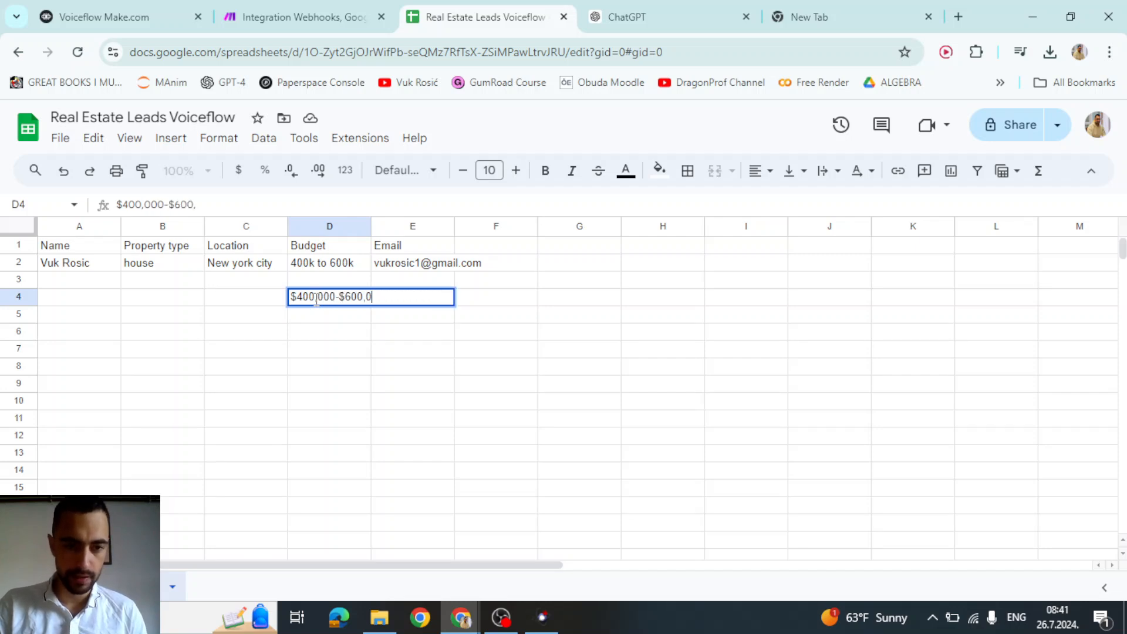
text(00)
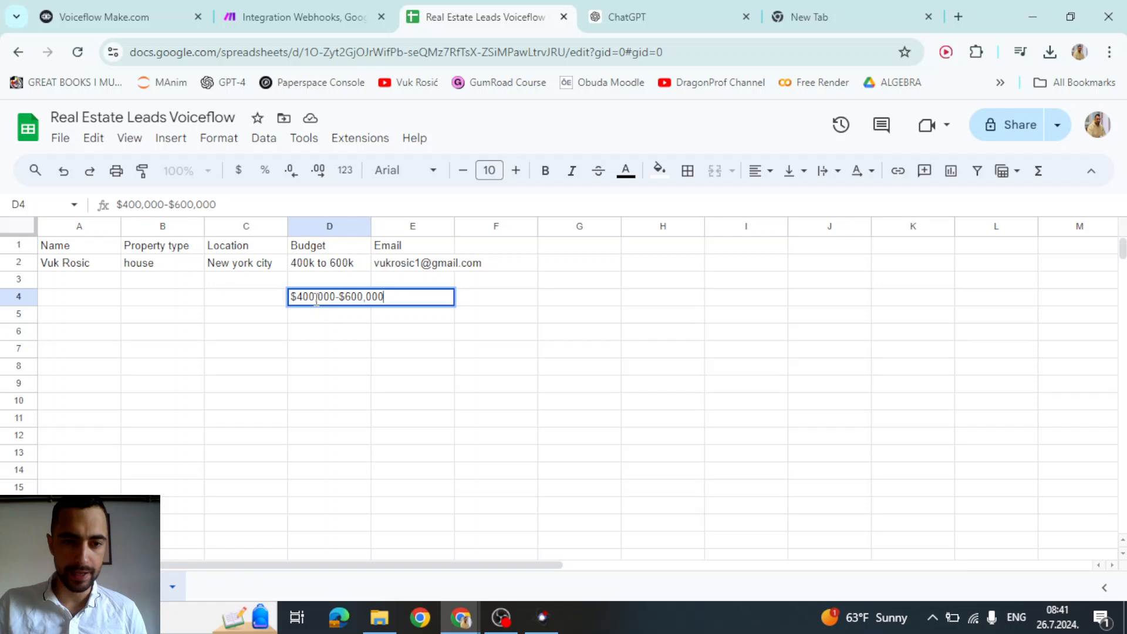
key(ctrl+a)
key(Return)
click(359, 302)
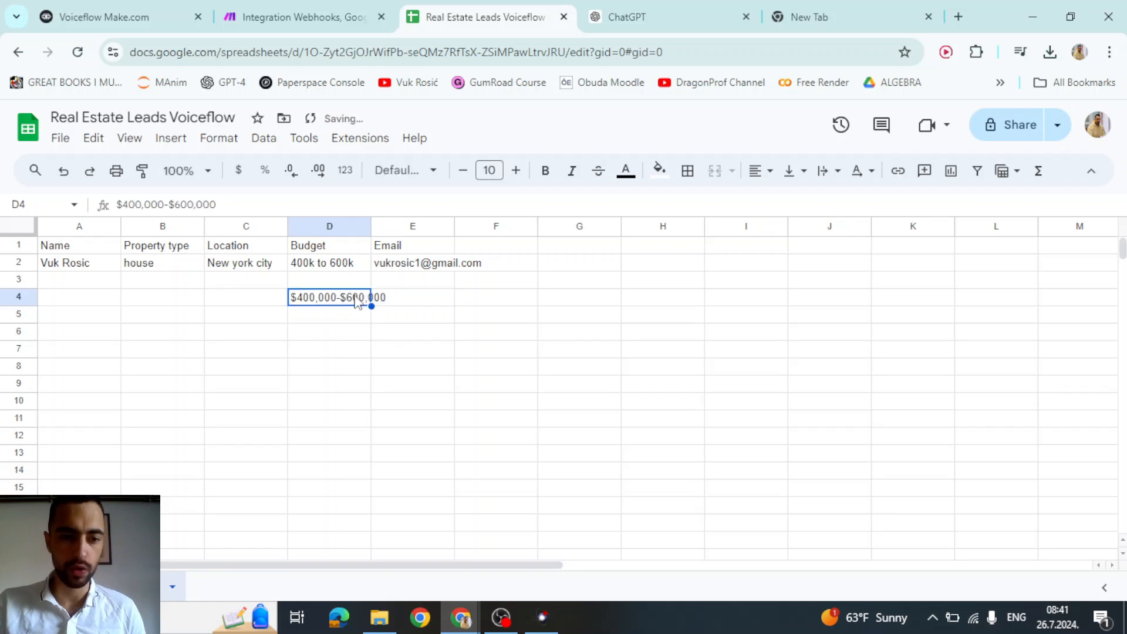
click(328, 267)
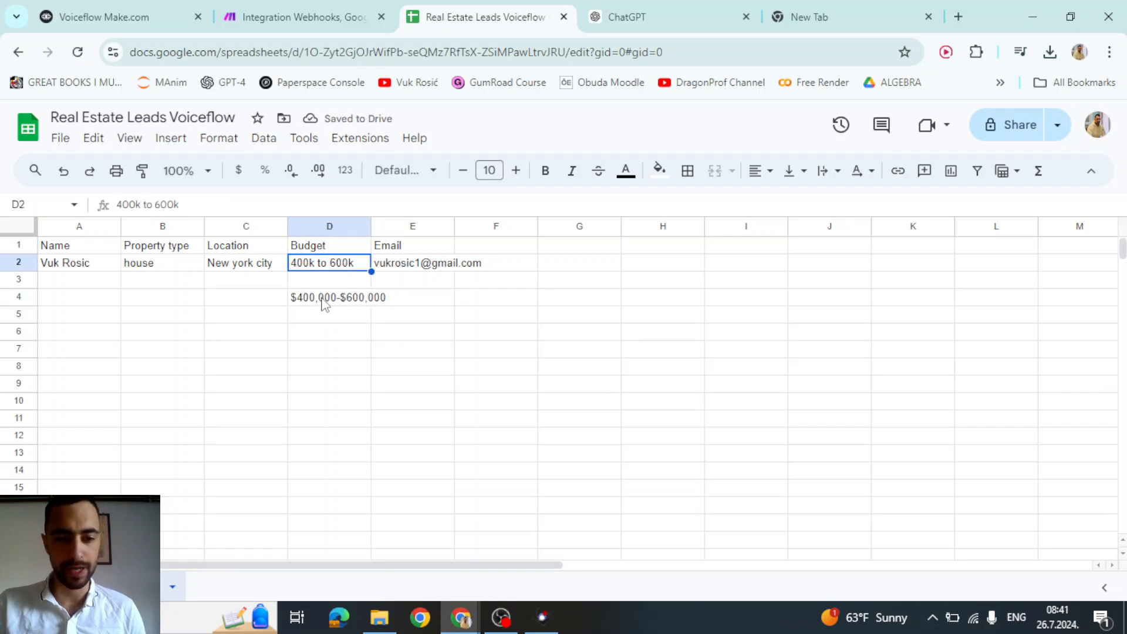
click(323, 302)
key(ctrl+c)
- Move the POST block (New Block 7) down and to the right
key(ctrl+1)
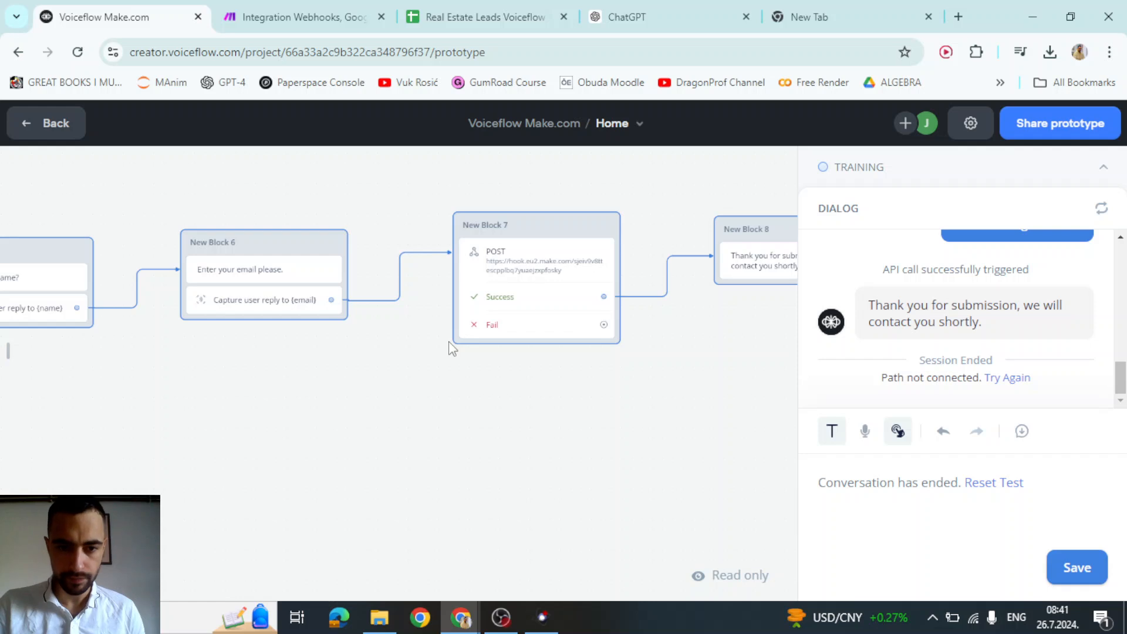
drag(522, 390, 438, 427)
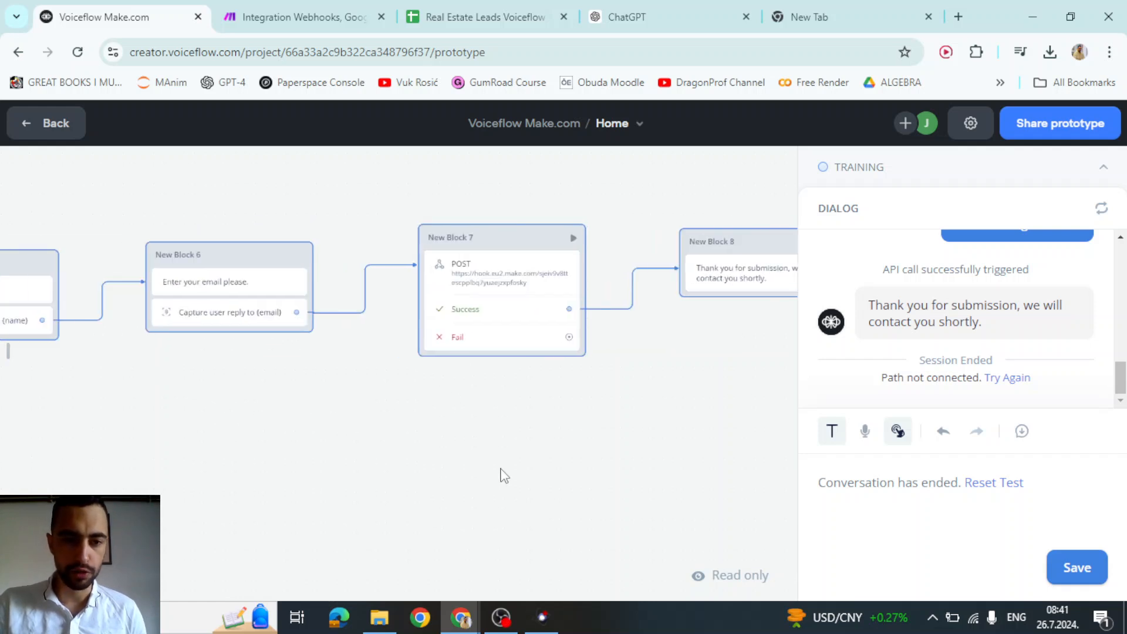
scroll(527, 448, up, 1)
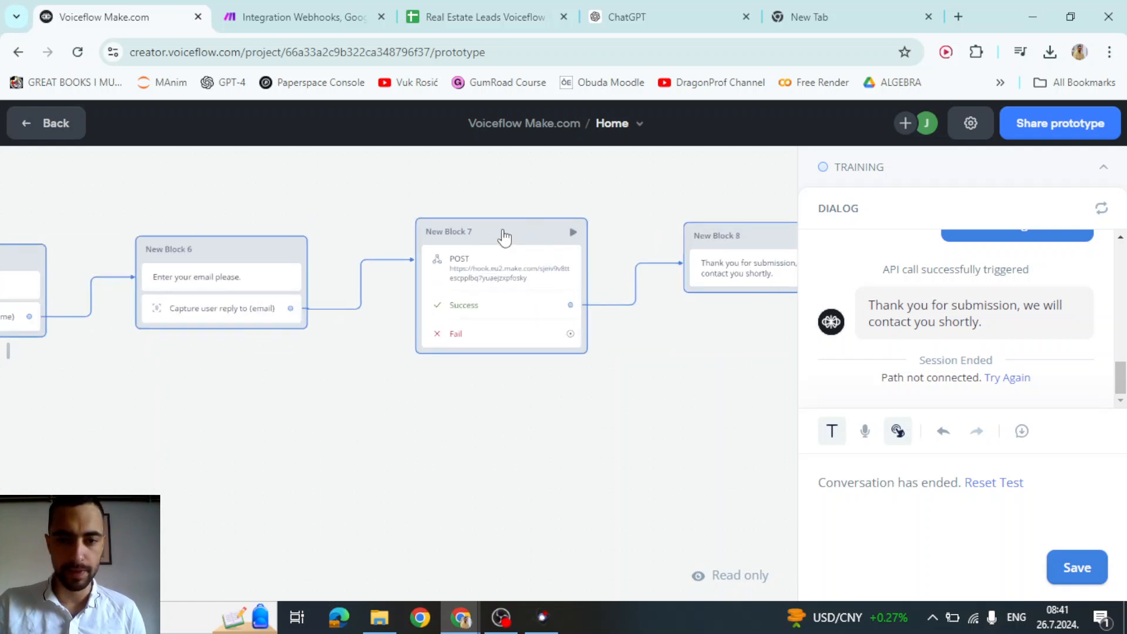
drag(551, 254, 758, 423)
- Delete the link from the email step to the POST block and start a new connection
click(511, 295)
key(Delete)
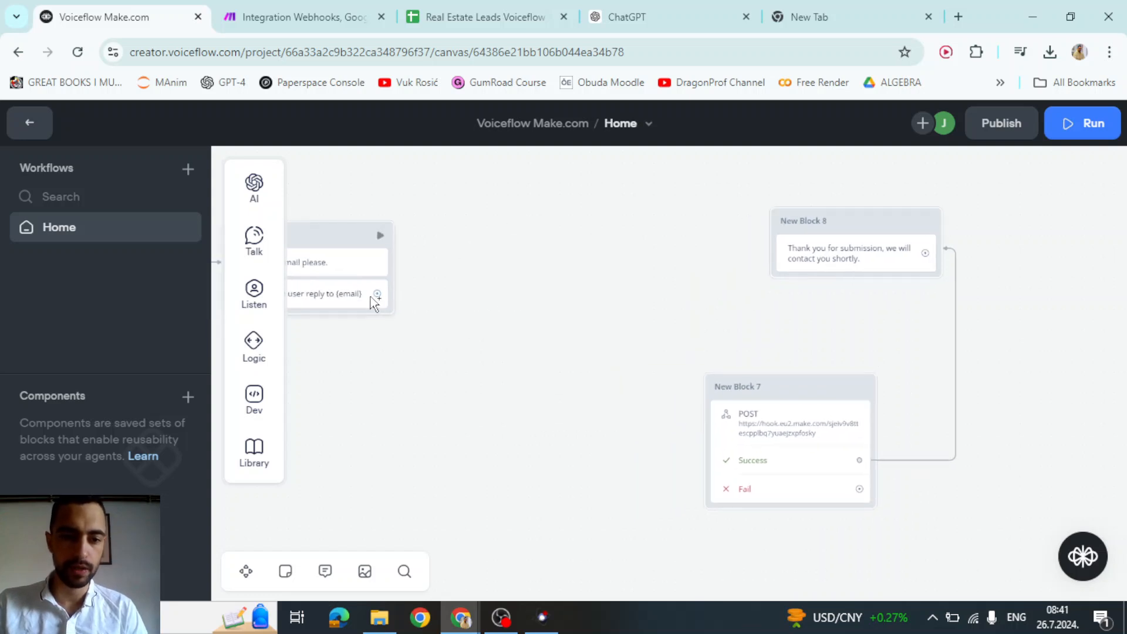
drag(456, 241, 459, 242)
- Add a Set AI step after the email block and begin entering its label
mouse_move(496, 262)
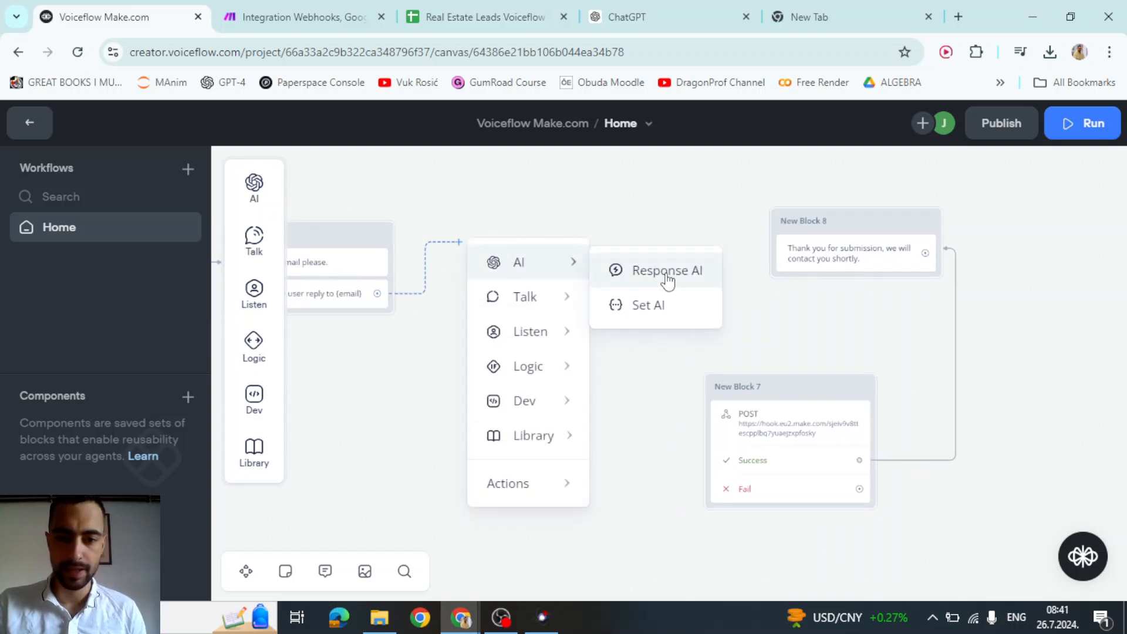
click(659, 305)
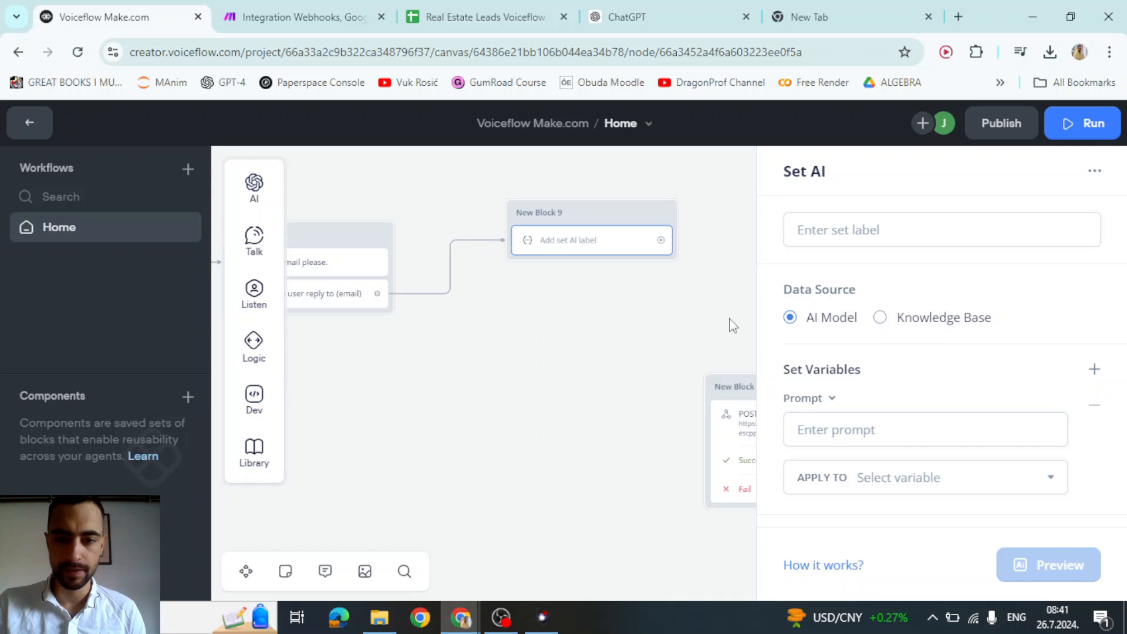
click(842, 235)
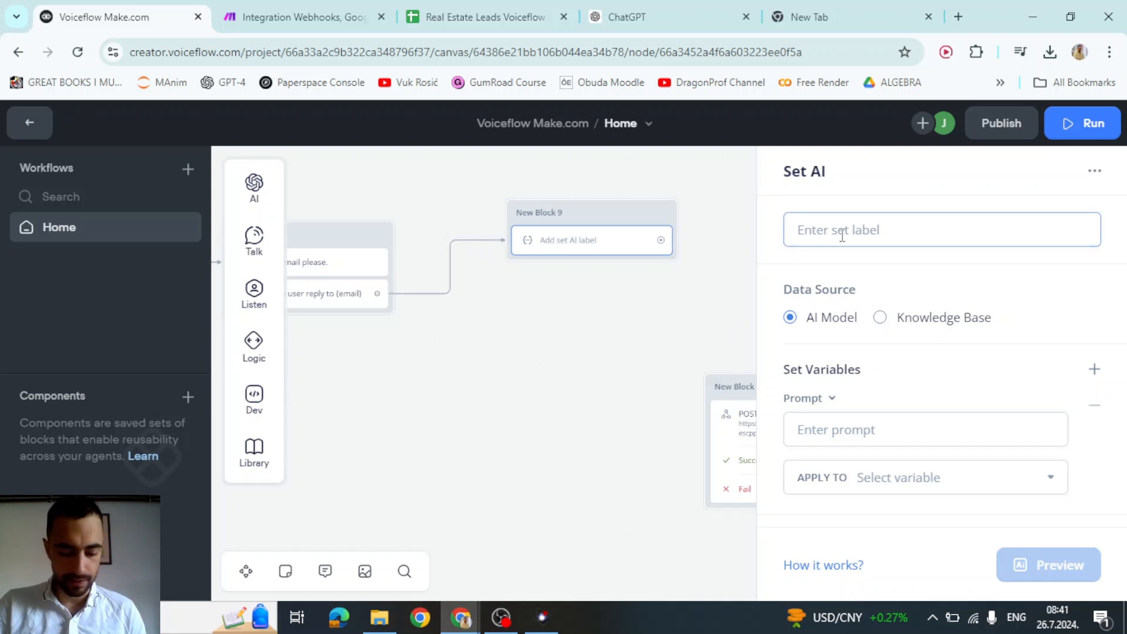
text(COnvert price)
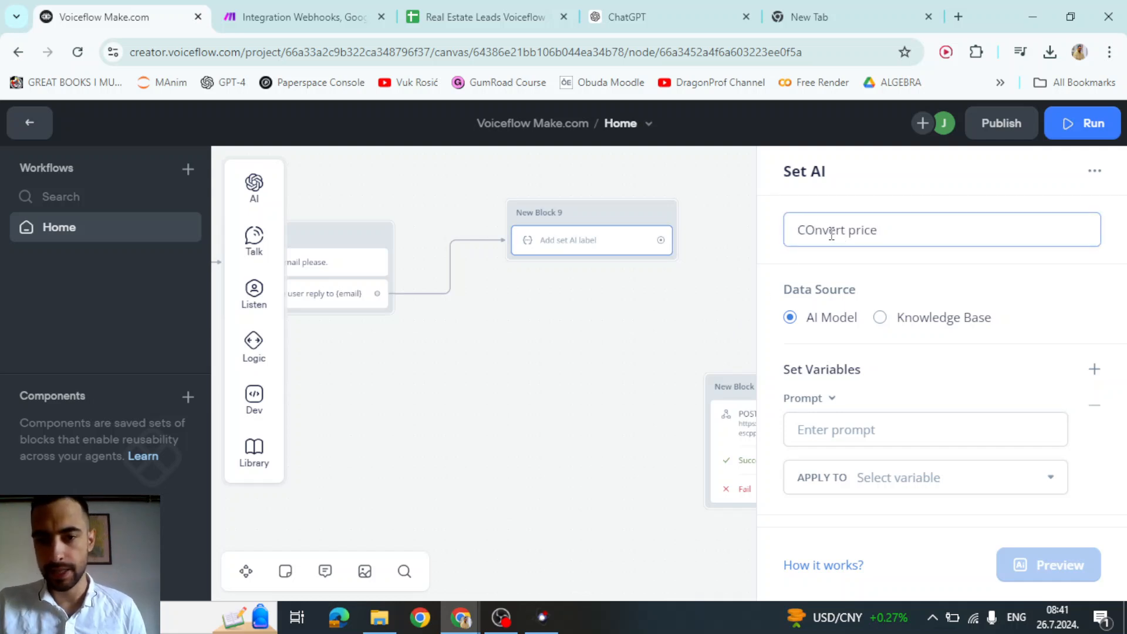
text(o)
- Write the prompt 'User input:' followed by the {budget} variable
scroll(881, 367, down, 1)
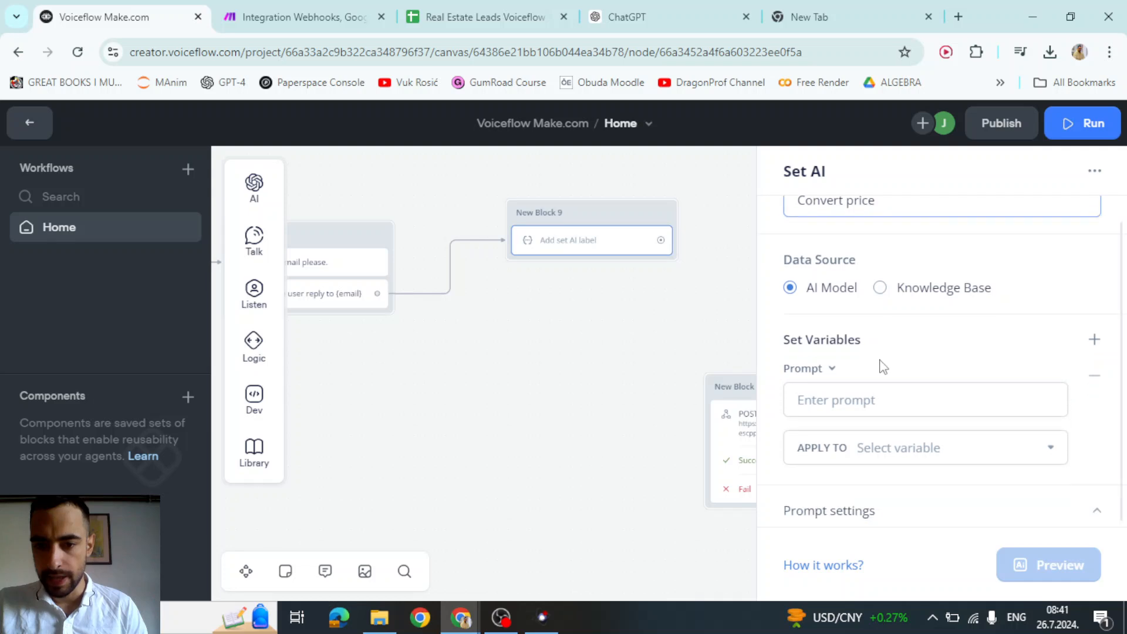
click(865, 388)
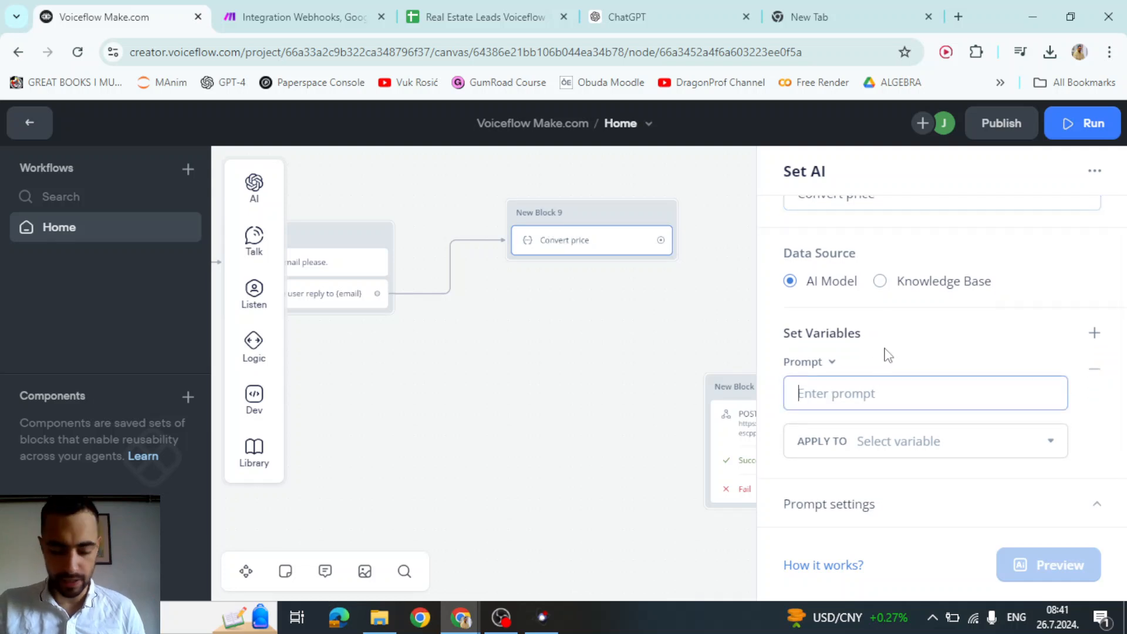
text({)
key(BackSpace)
text(U)
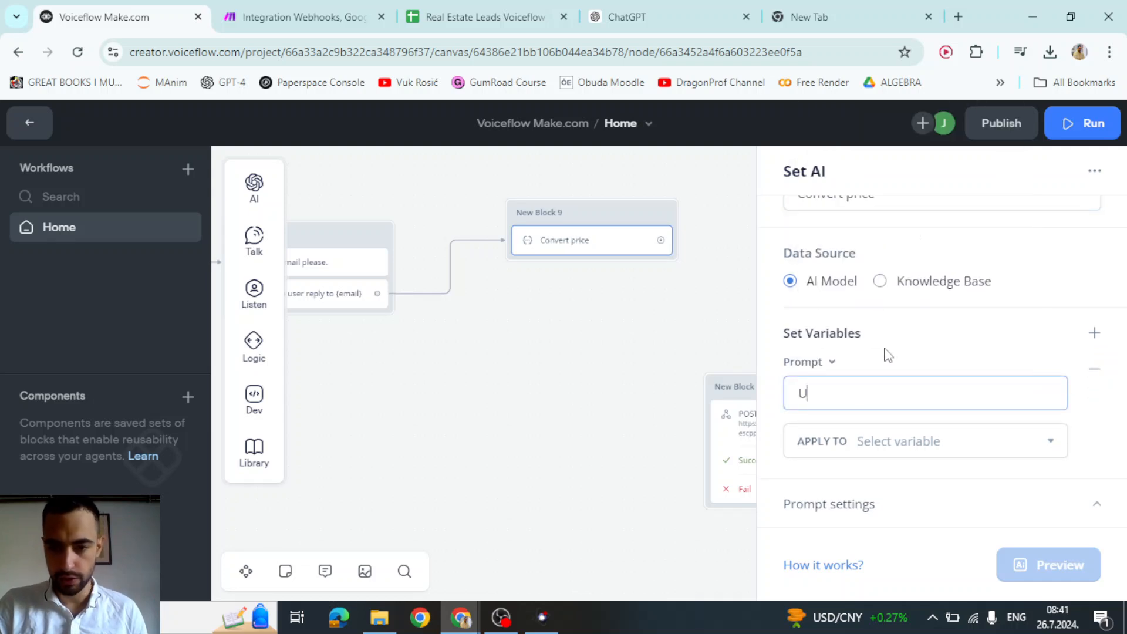
text(ser input:)
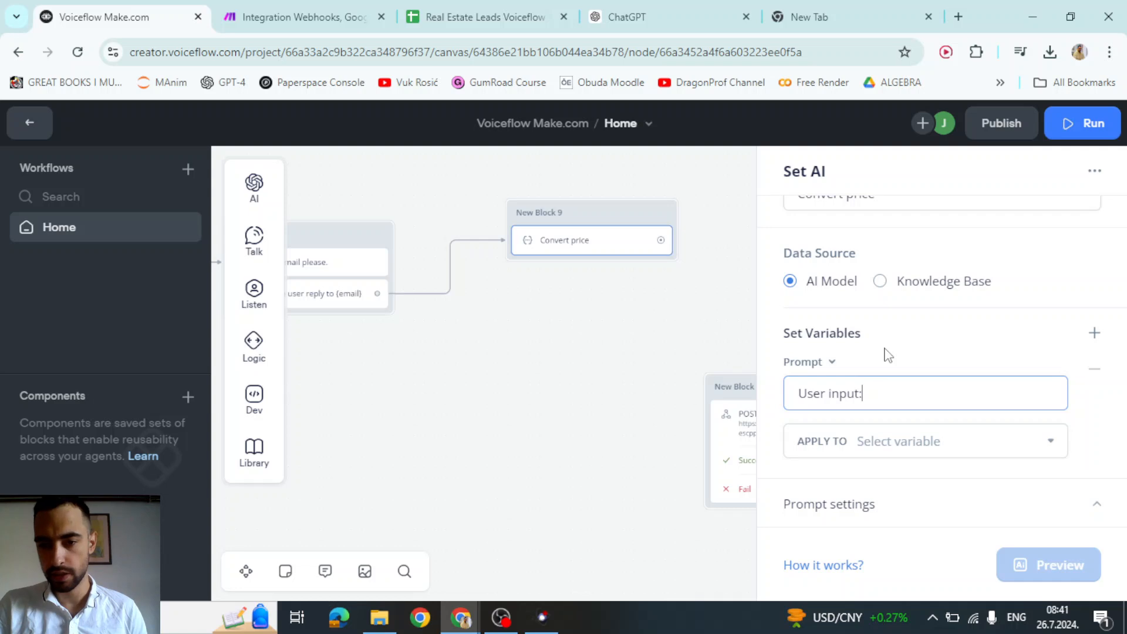
key(Return)
text({pri)
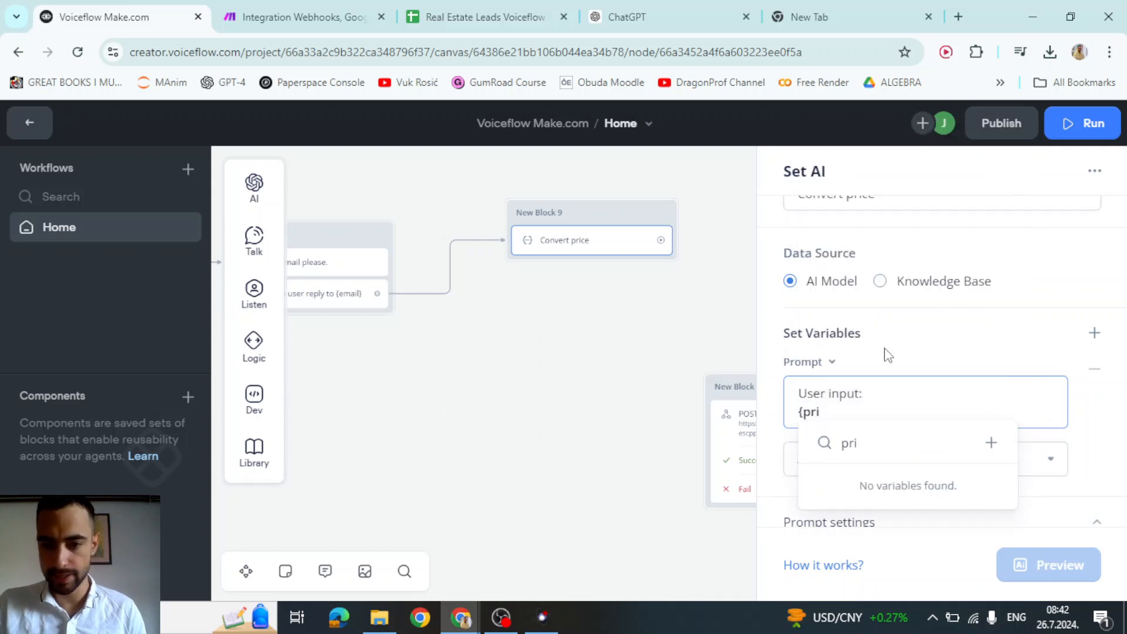
key(BackSpace)
key(BackSpace)
text(bu)
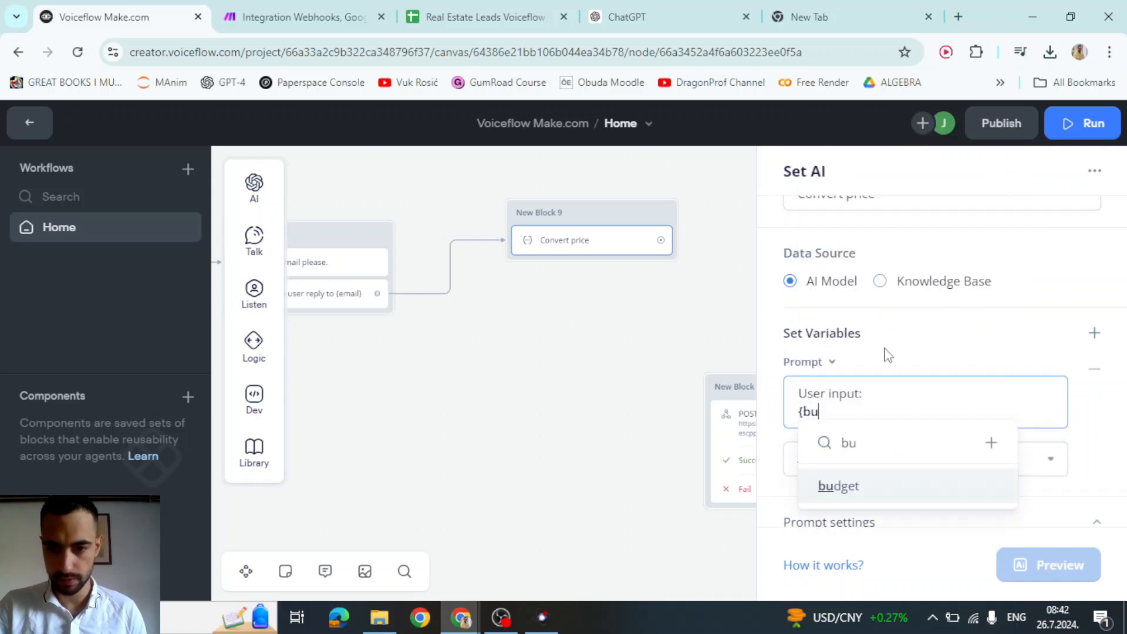
click(851, 490)
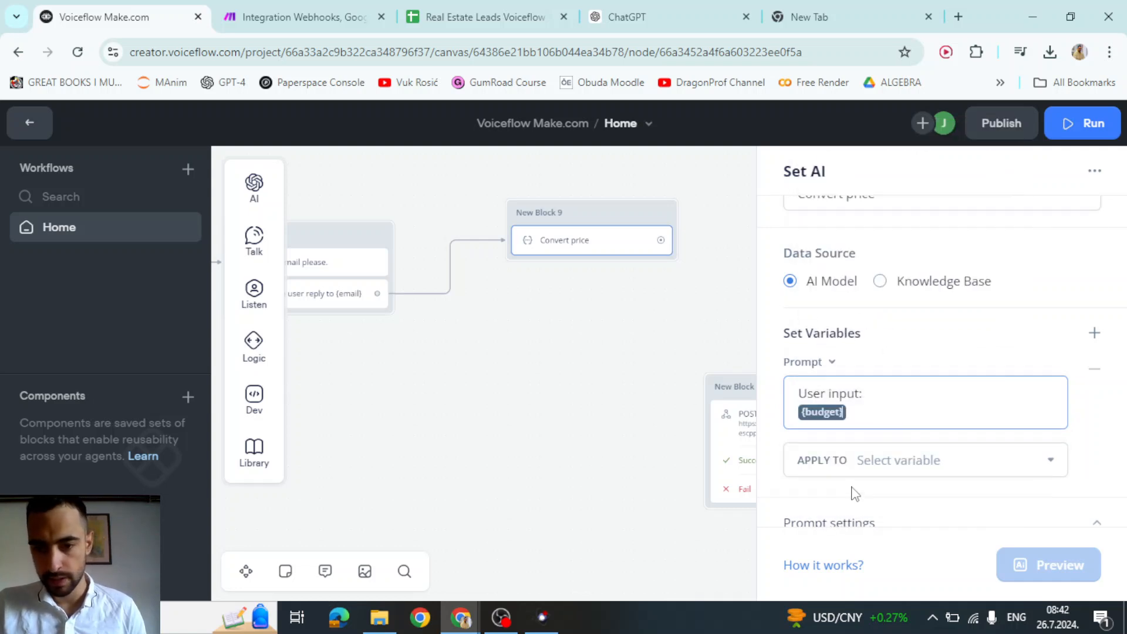
click(909, 372)
scroll(909, 371, down, 1)
- Set APPLY TO so the AI output is stored in the budget variable
click(886, 448)
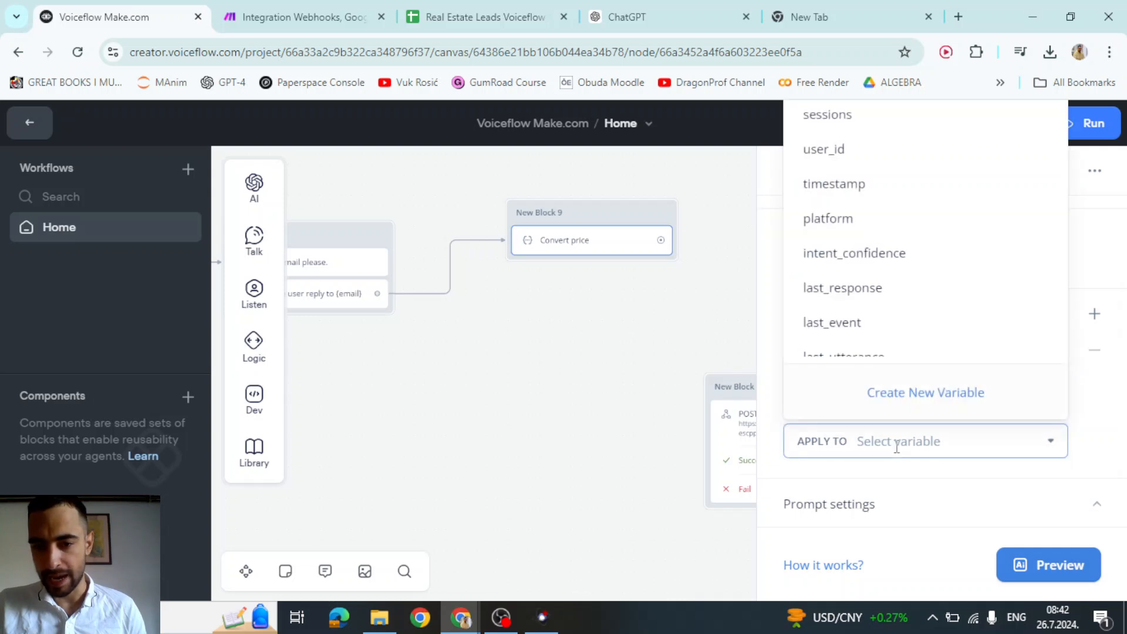
text(bug)
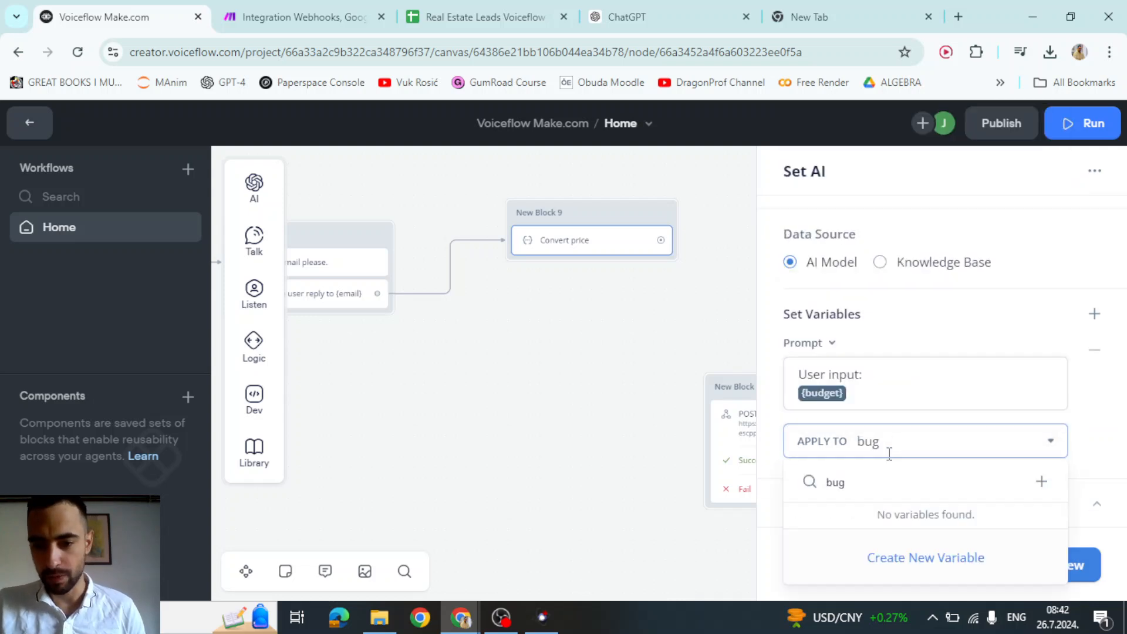
key(BackSpace)
text(d)
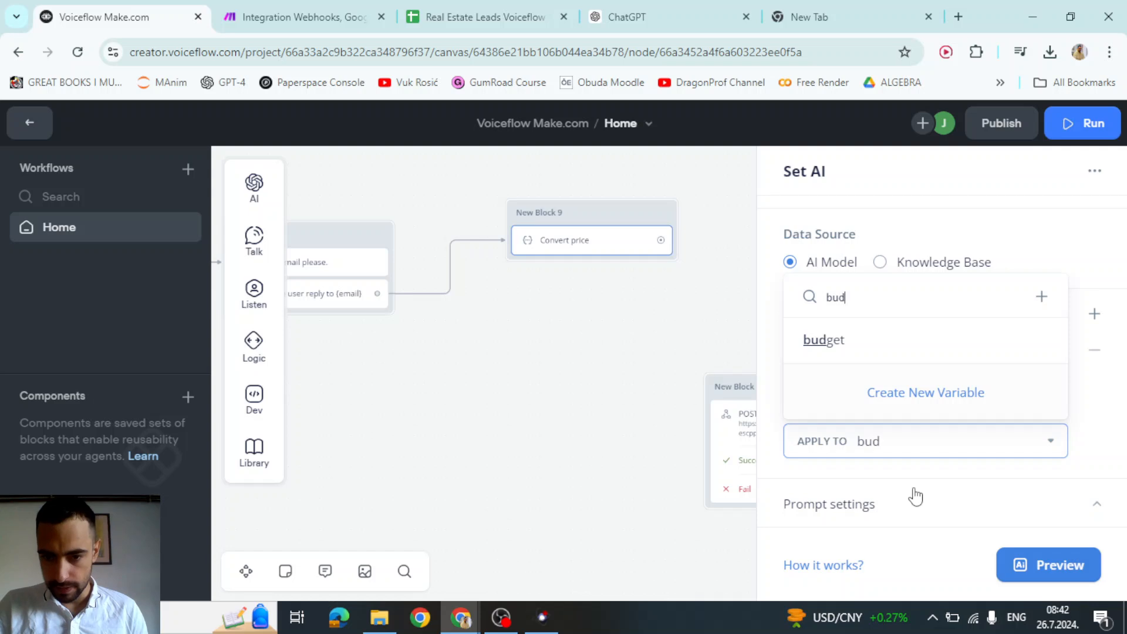
click(829, 341)
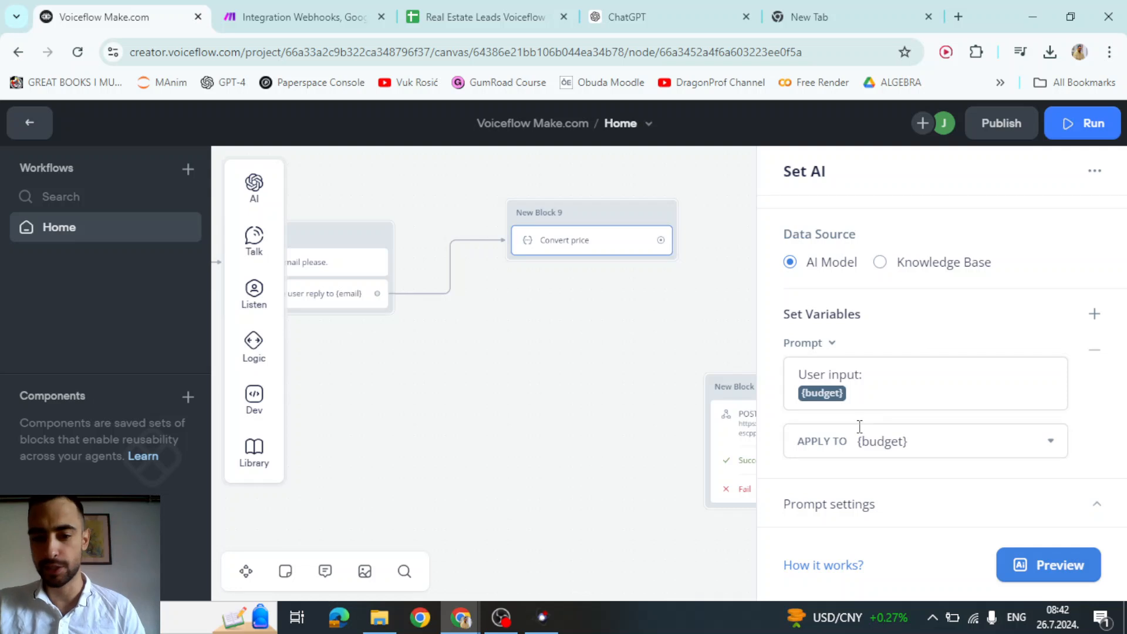
- Write system instructions to convert the budget into $400,000-style format, with 500k→$500,000 example
click(845, 504)
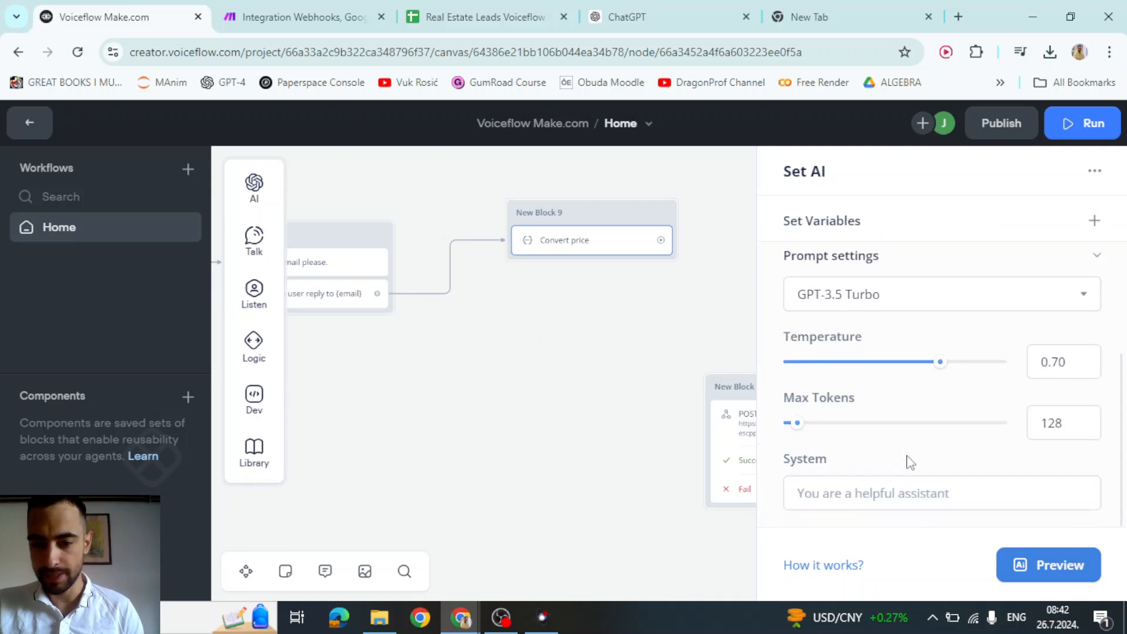
click(868, 498)
text(Conv)
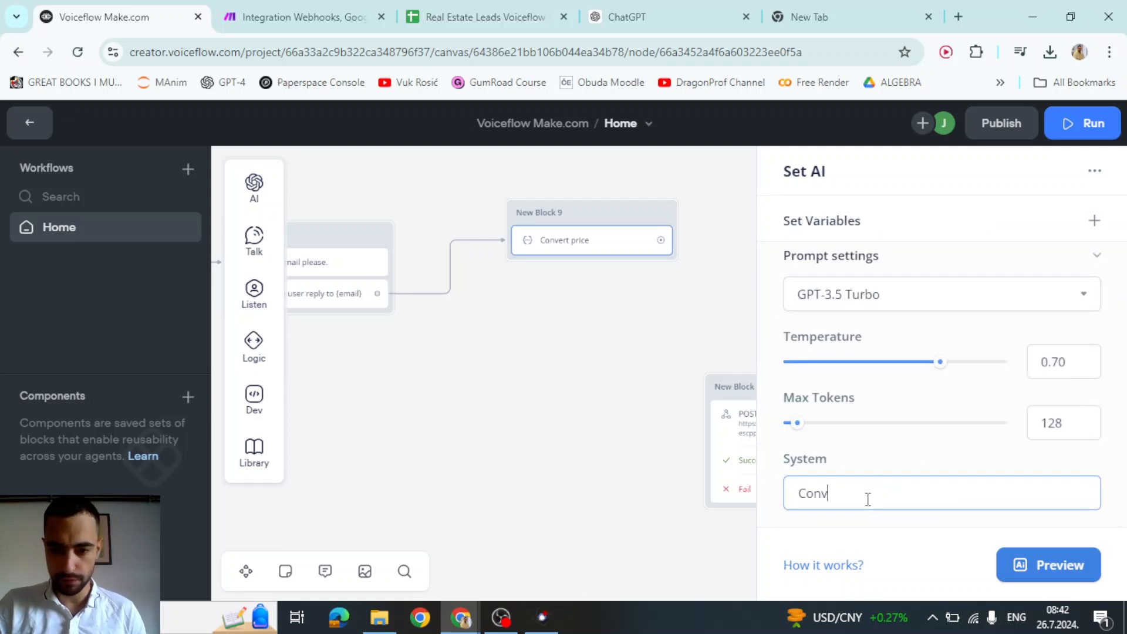
text(ert user's bu)
text(dget range from whatever they wrote to this type of format: $400,000.  For example if they say 500k convert it to $500,000  400k to 600 convert to $400,000-$600,000  Only write the converted number and nothing else.)
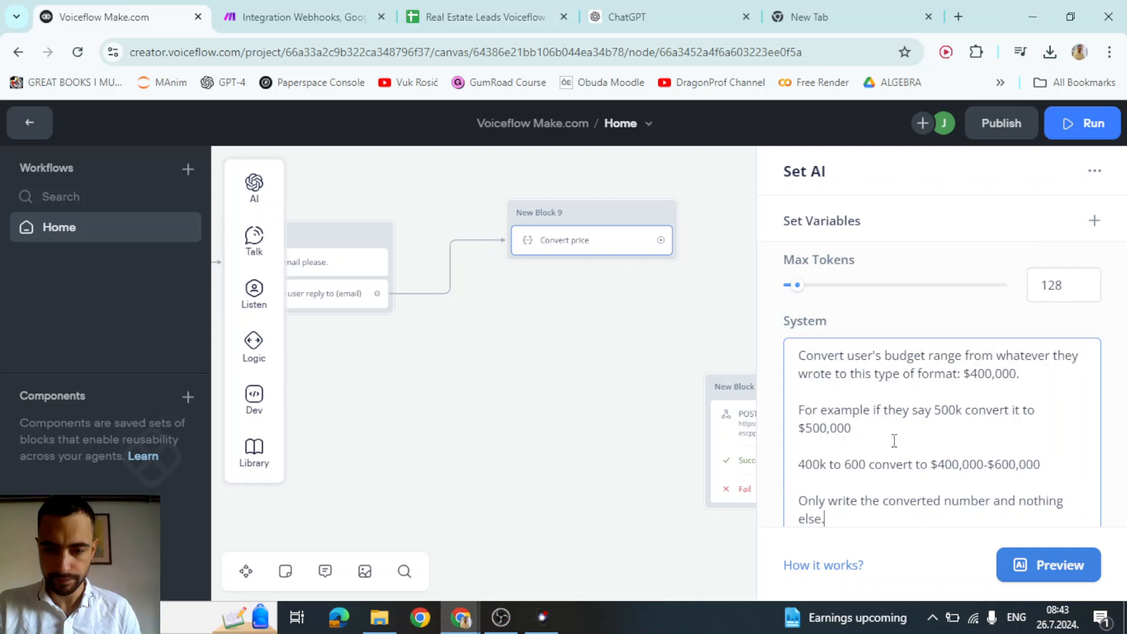
mouse_move(890, 364)
mouse_down()
mouse_move(1040, 357)
mouse_move(906, 381)
mouse_move(885, 374)
mouse_up()
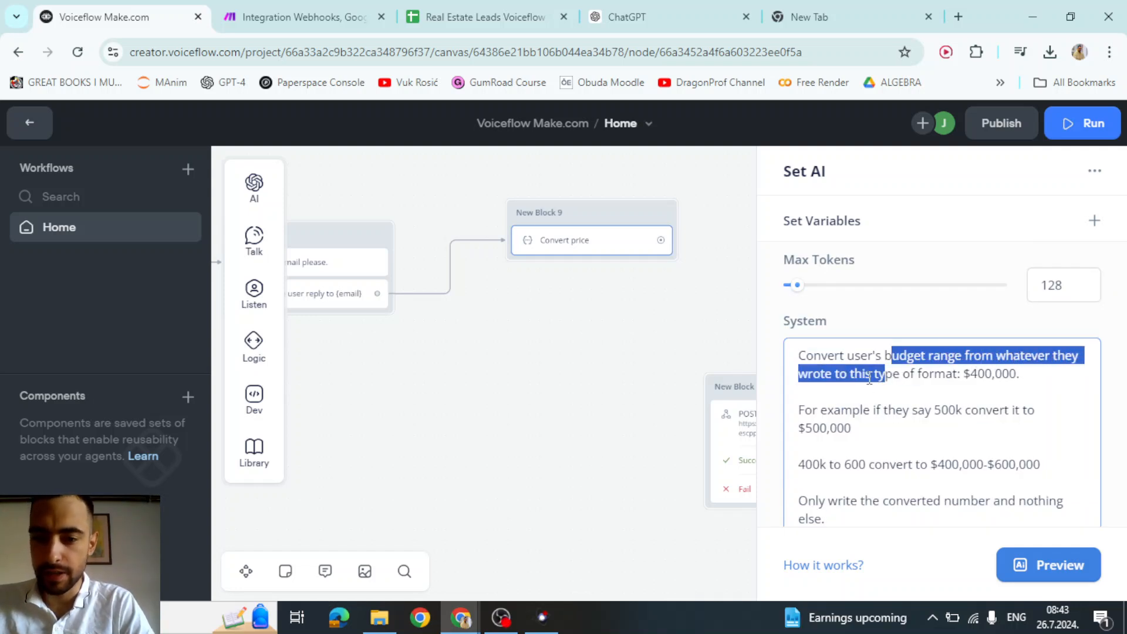
click(888, 368)
drag(965, 377, 1013, 380)
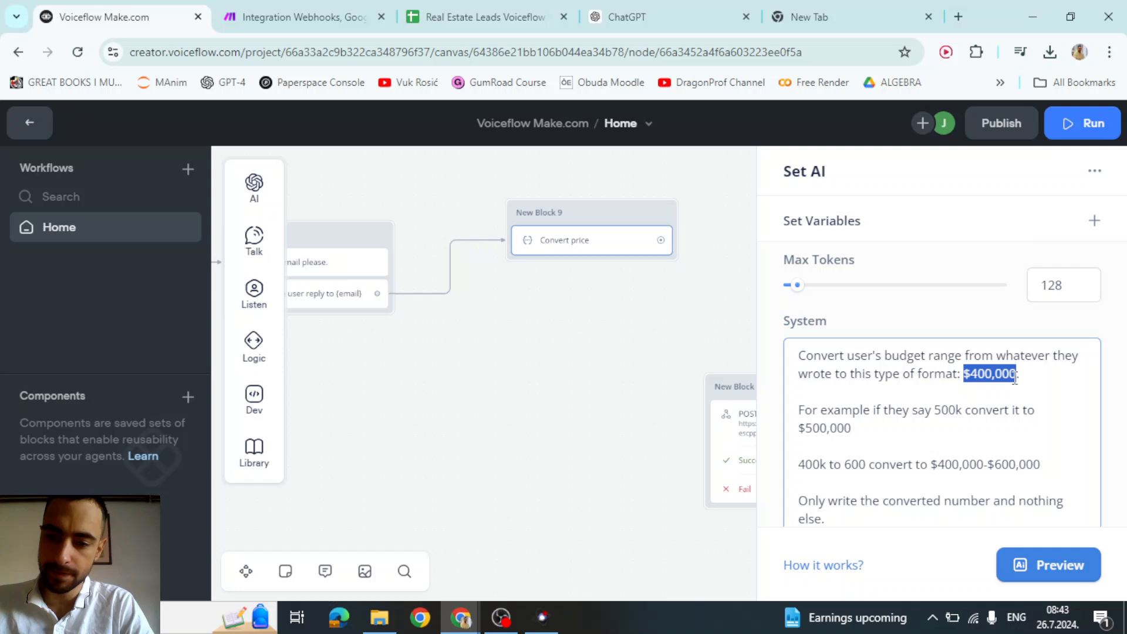
click(998, 392)
drag(935, 409, 970, 410)
drag(852, 430, 830, 464)
click(894, 393)
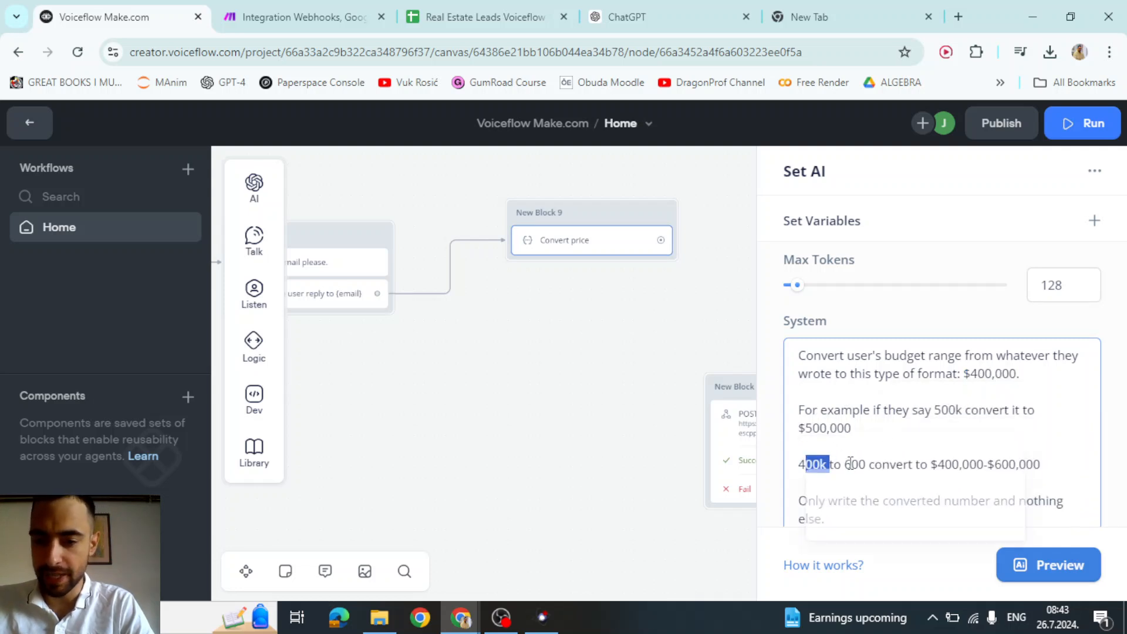
- Add 'k' after 600 in the range example and review the converted range
click(897, 444)
text(k)
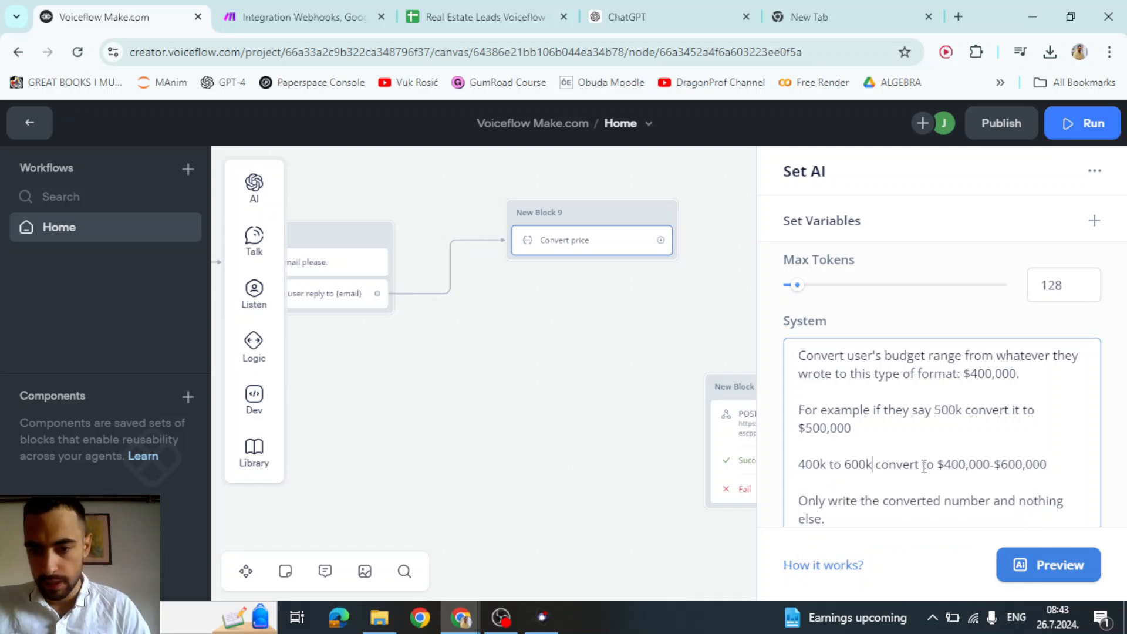
drag(949, 464, 1020, 464)
click(903, 409)
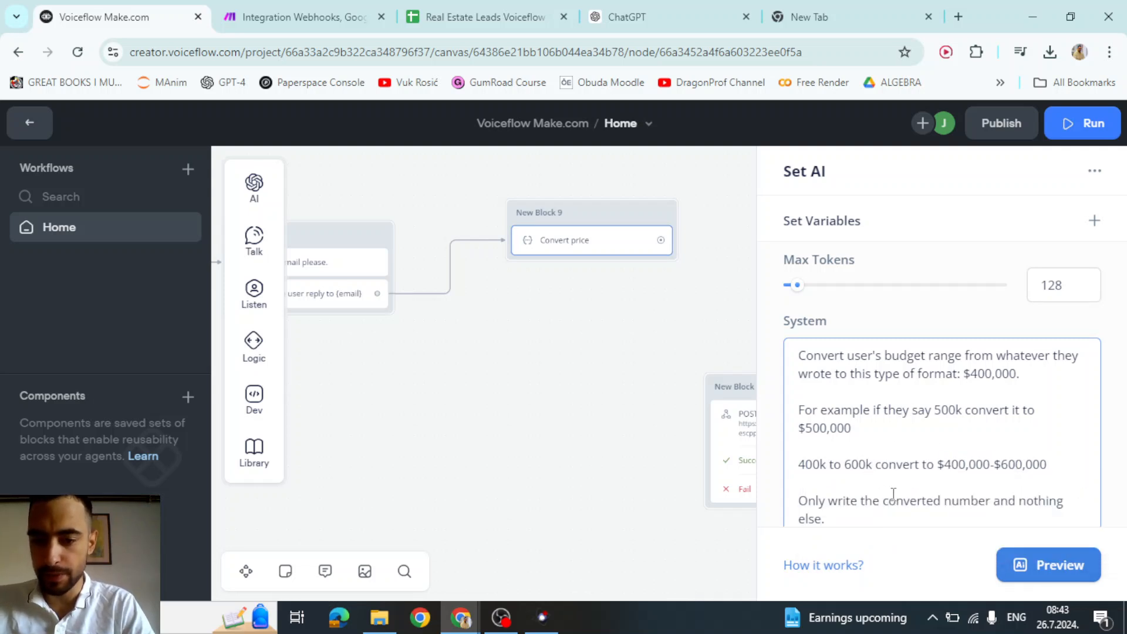
scroll(947, 497, down, 1)
scroll(915, 482, up, 3)
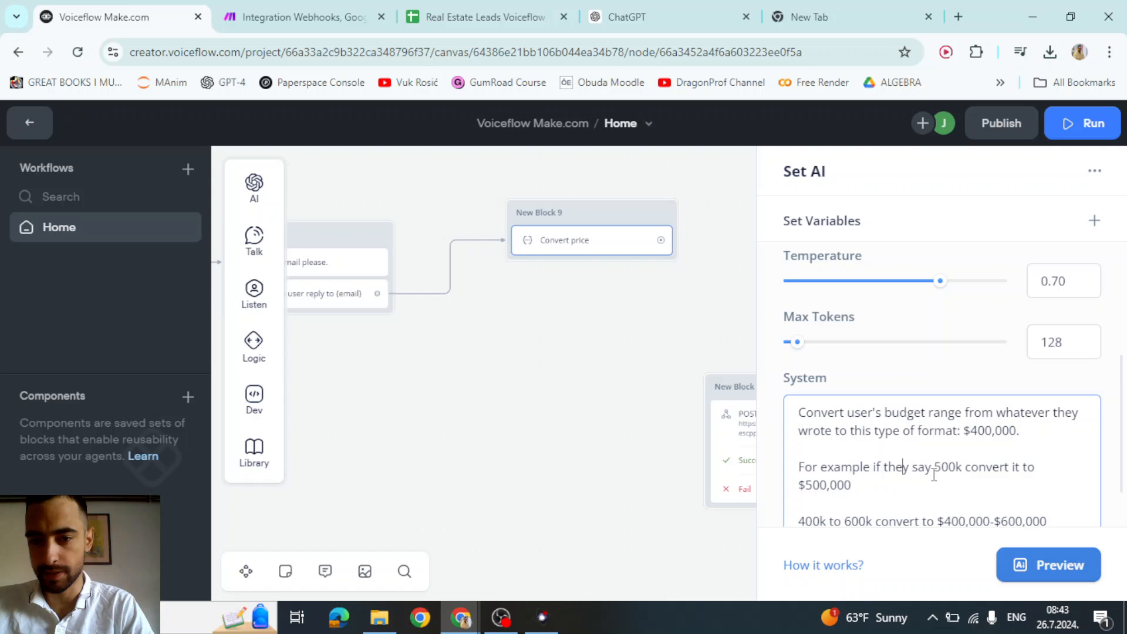
- Preview the Set AI step with test budget 340k and confirm it outputs $340,000
click(1018, 545)
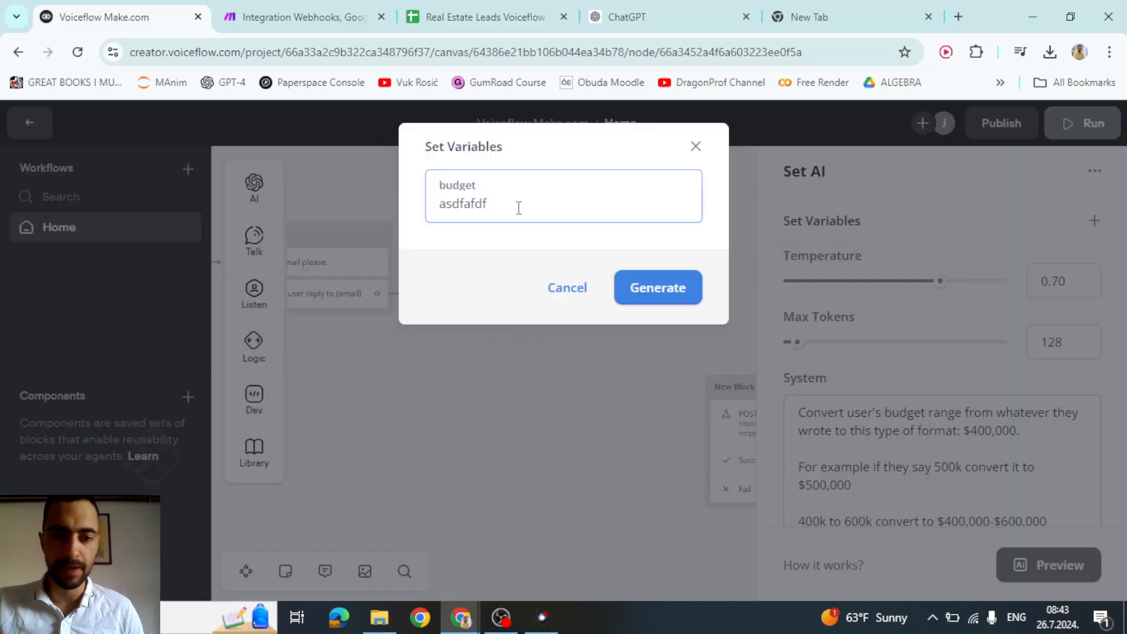
drag(520, 206, 356, 213)
text($400,000-$600,000)
triple_click(492, 218)
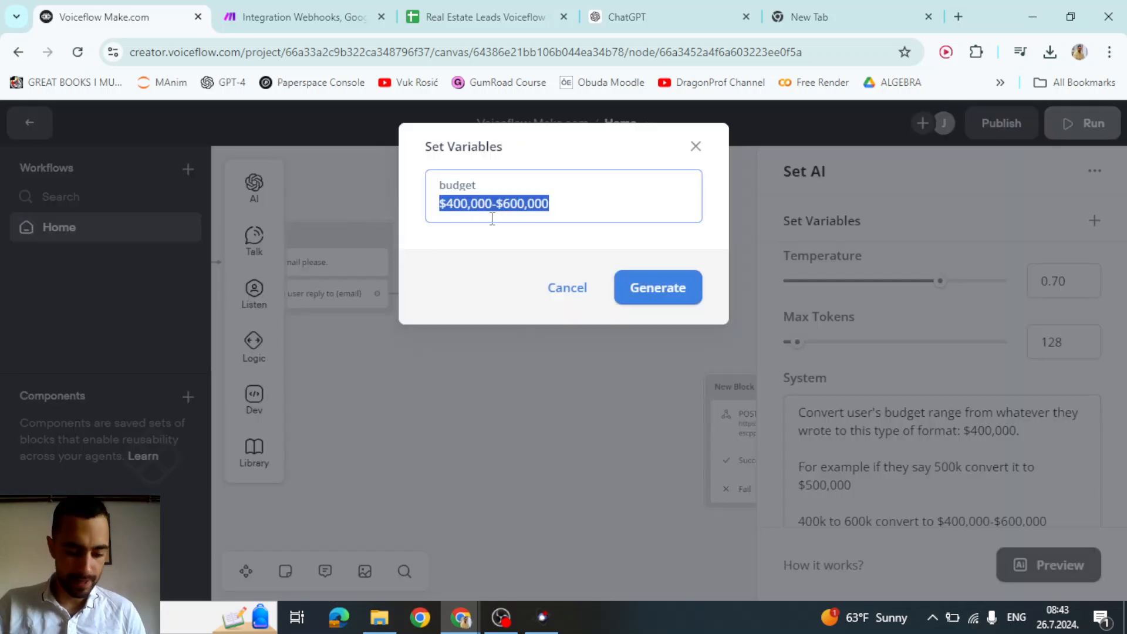
text(34)
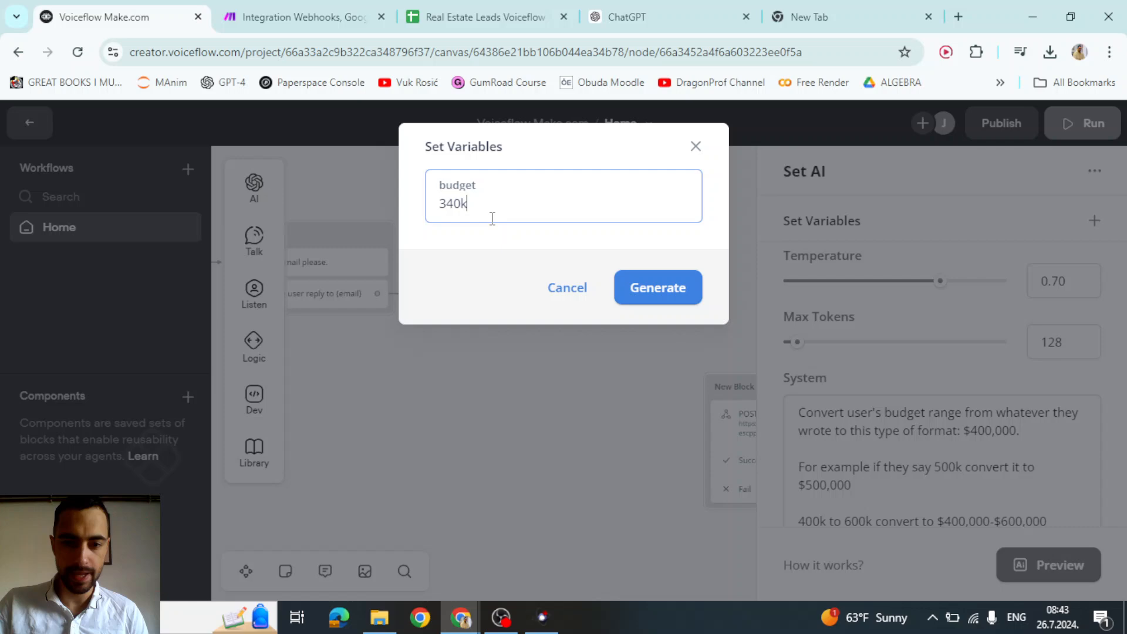
text(0k)
click(639, 286)
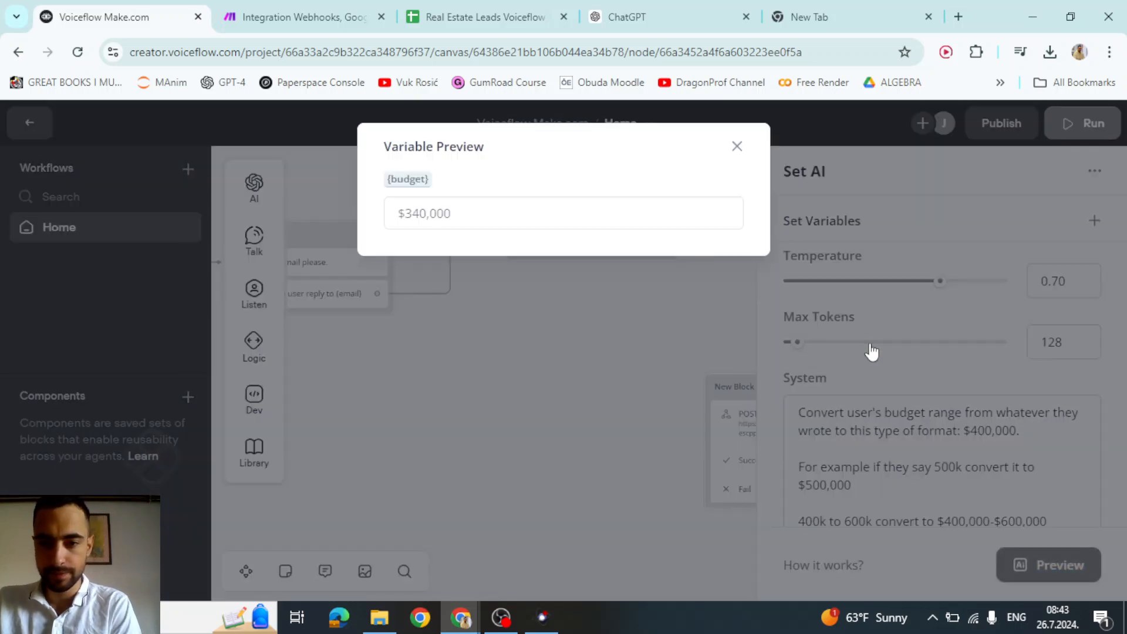
drag(402, 218, 492, 222)
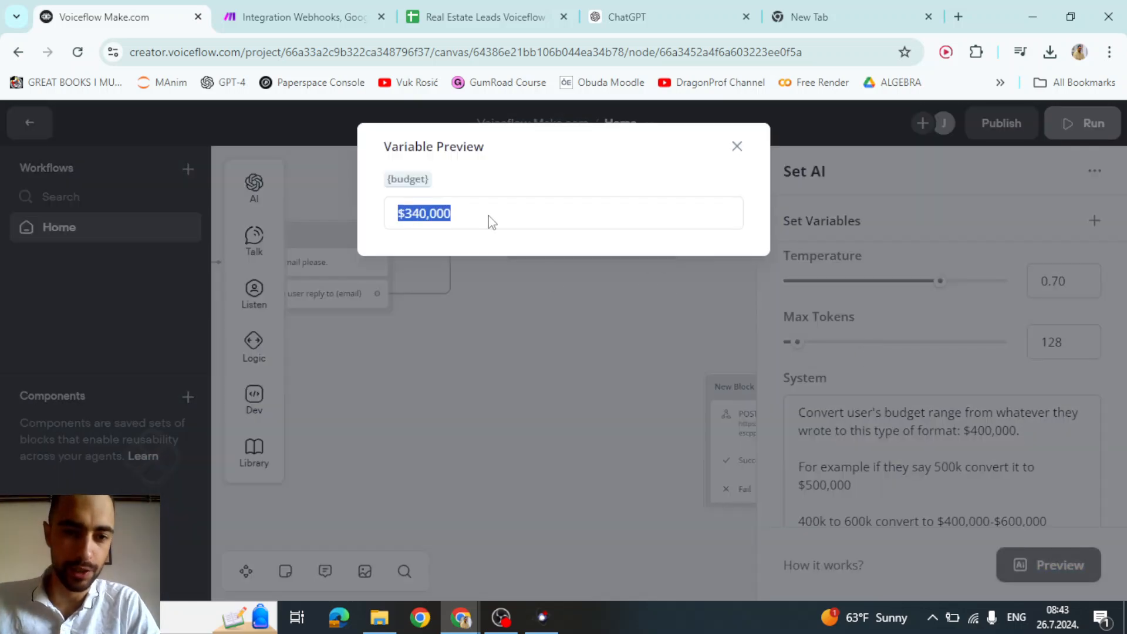
click(737, 146)
- Connect Convert price to New Block 7 and rearrange the thank-you and POST blocks
click(631, 344)
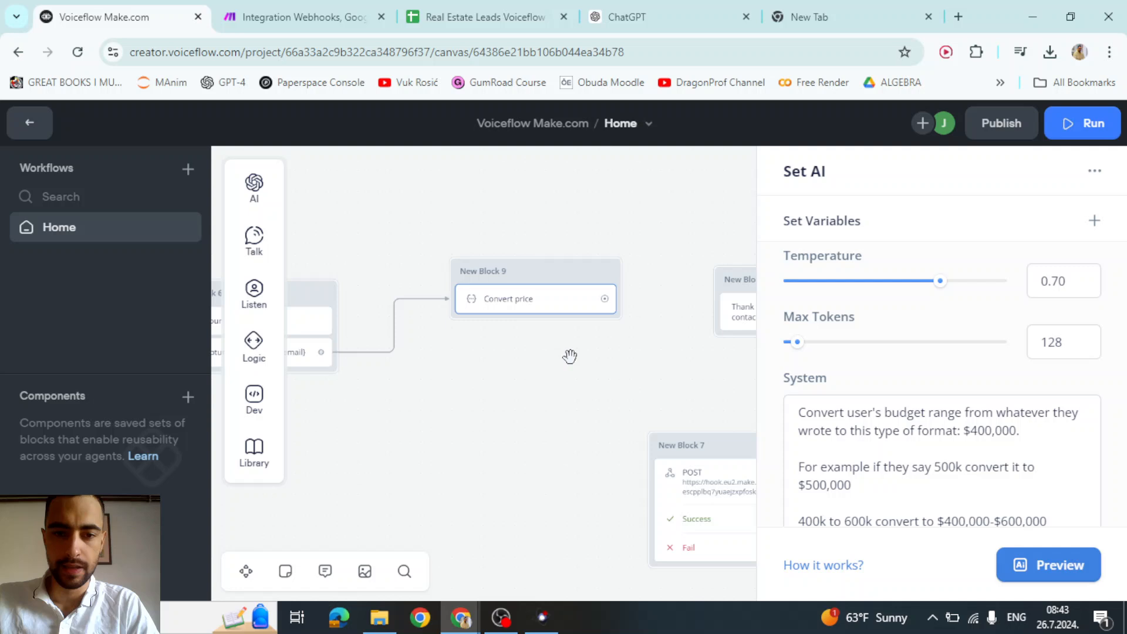
scroll(559, 292, up, 3)
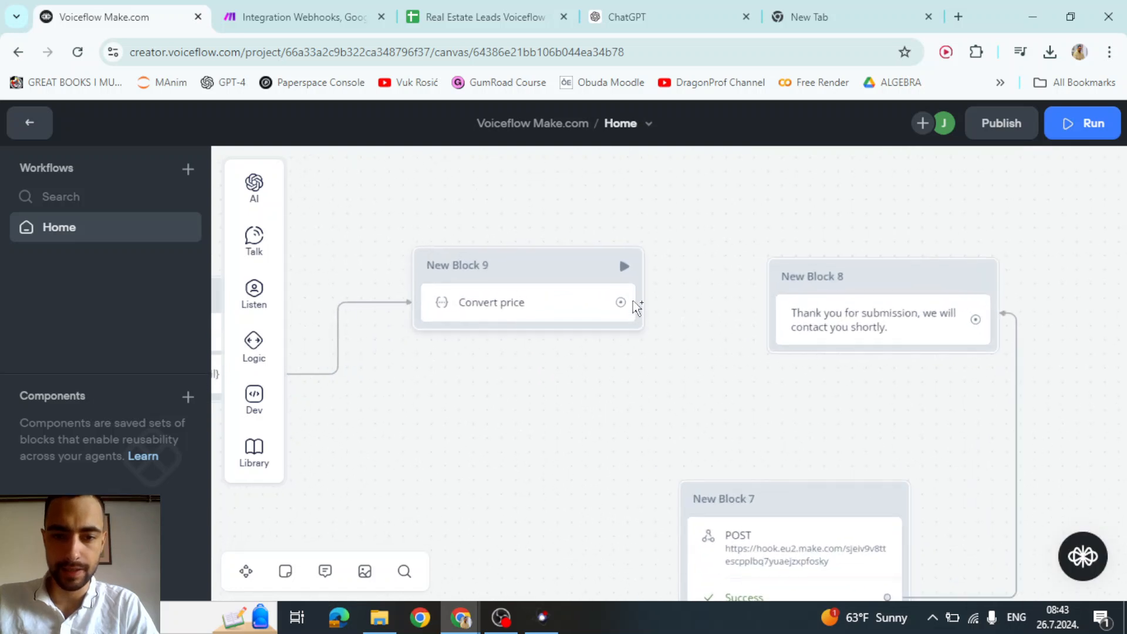
drag(622, 303, 687, 506)
scroll(806, 416, down, 3)
drag(738, 191, 966, 251)
drag(640, 382, 669, 242)
drag(449, 322, 612, 353)
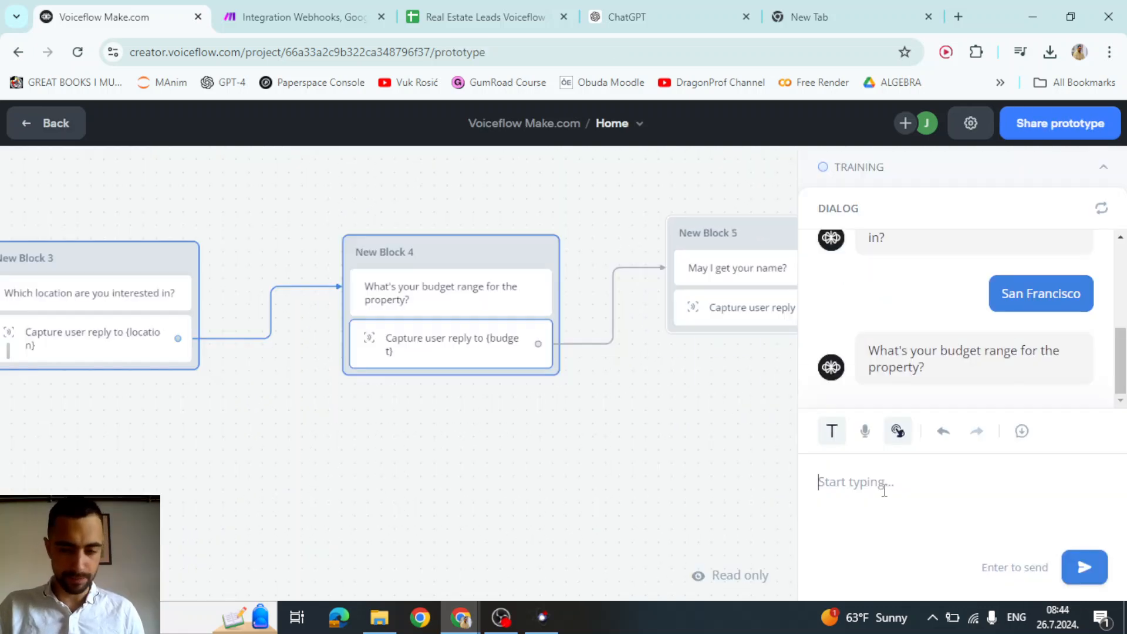
- Answer the test chat with budget 340k to 660k, a name and an e-mail
text(340k to 660k)
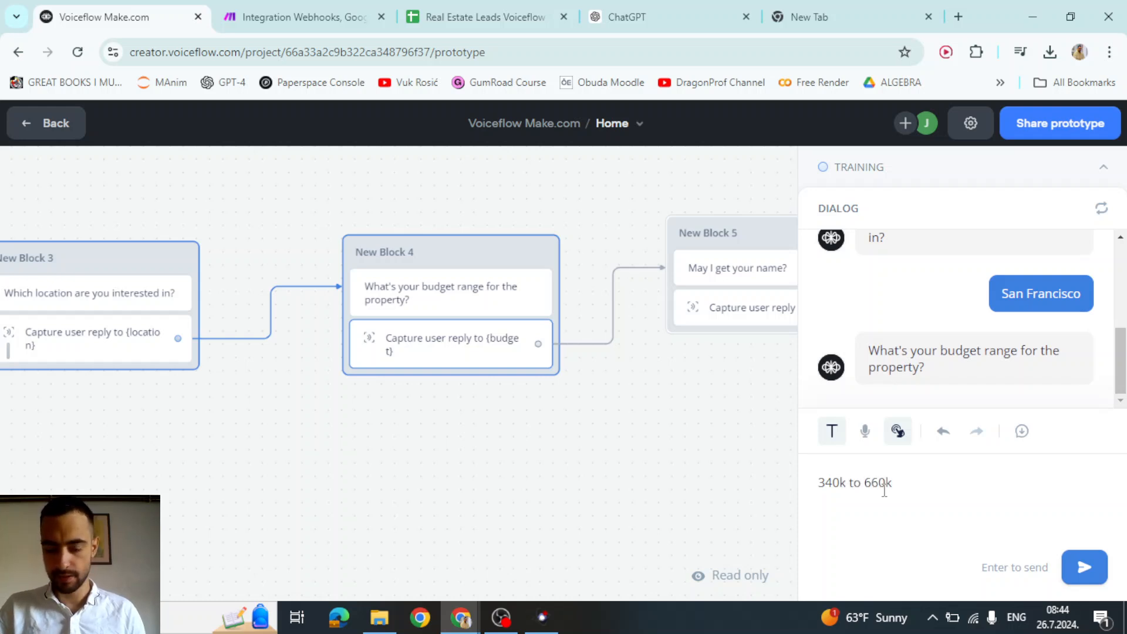
key(Return)
click(304, 16)
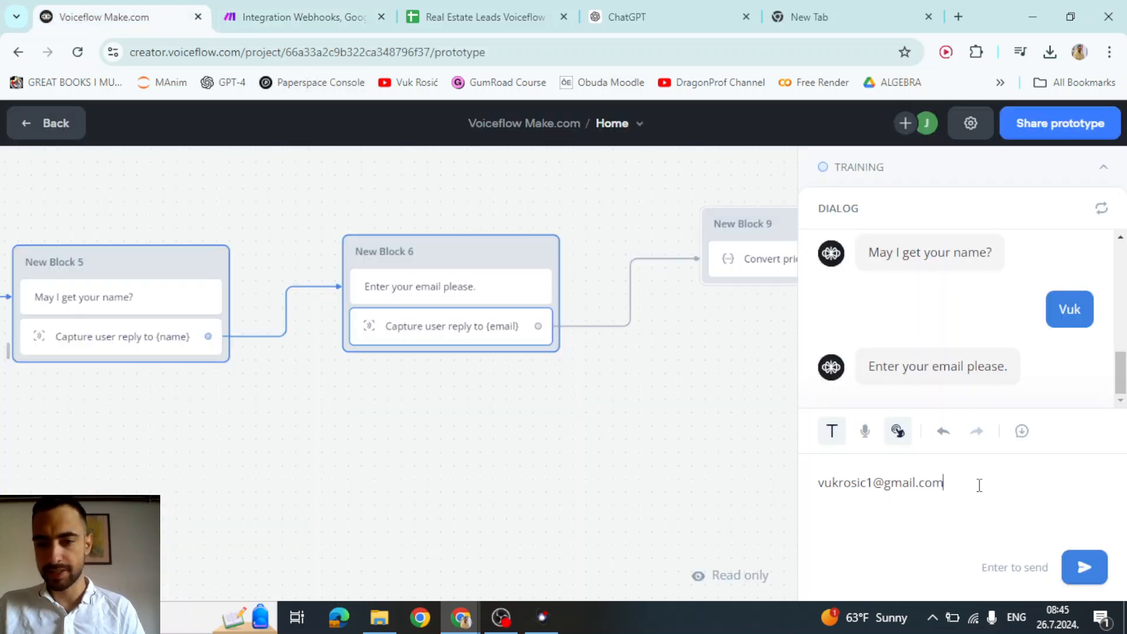
key(Return)
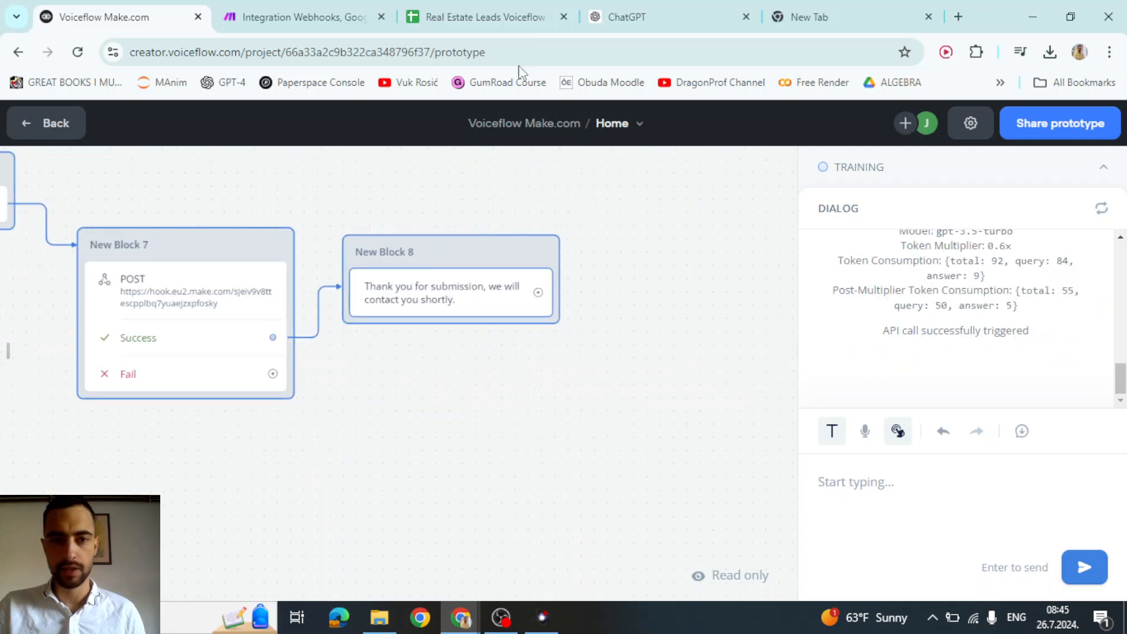
- Check the new $340,000-$660,000 budget in D3 and widen column D to show it
click(485, 17)
click(357, 283)
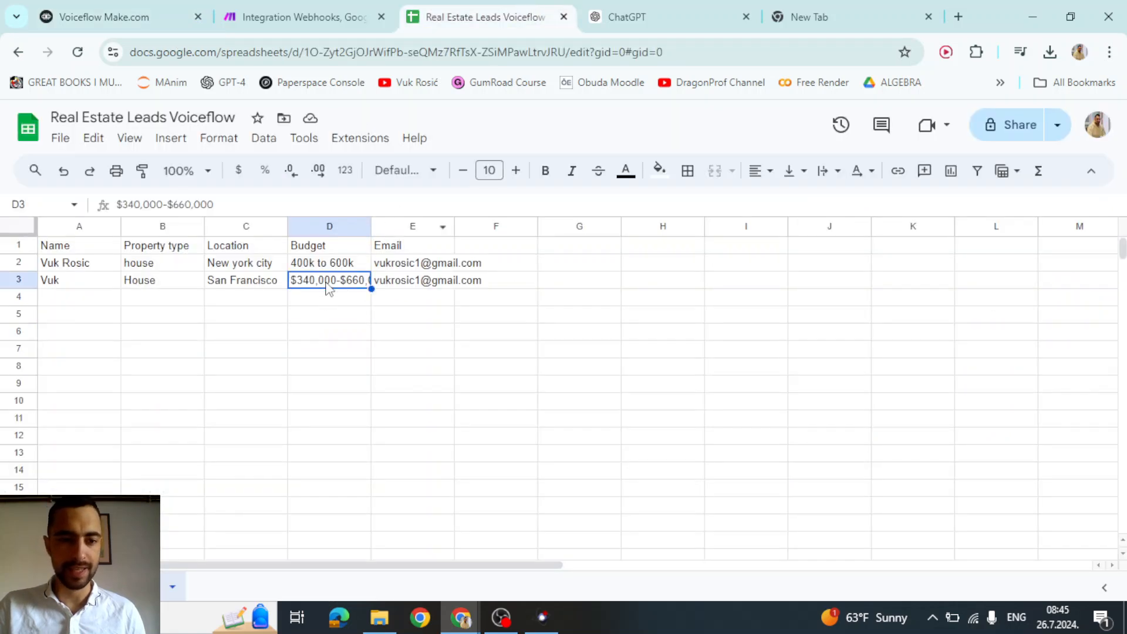
drag(468, 226, 470, 226)
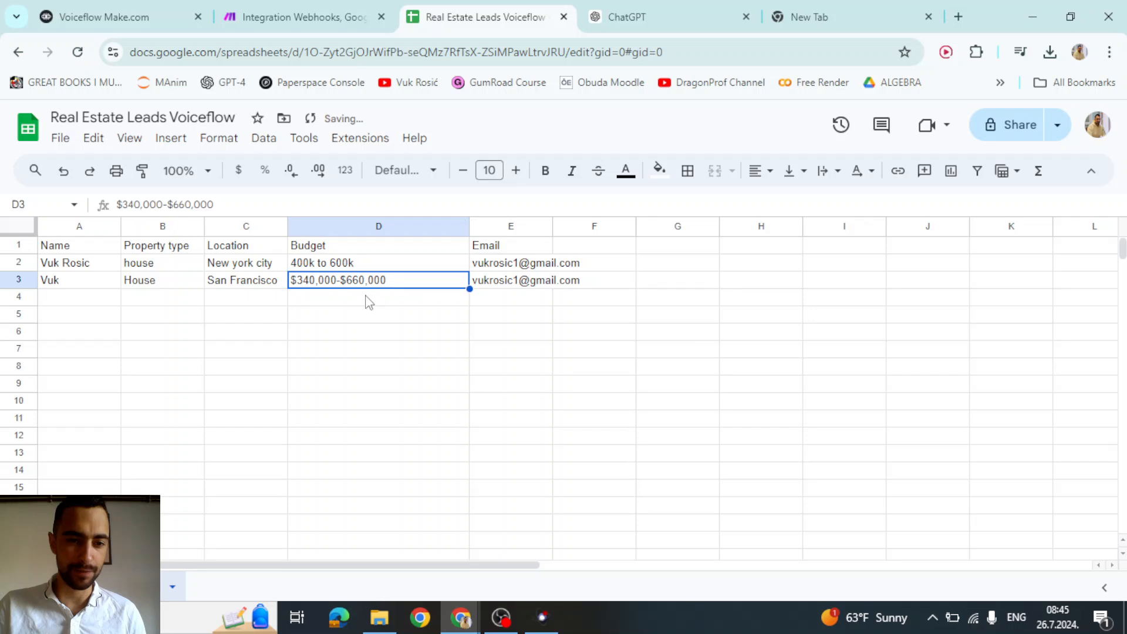
click(340, 302)
click(340, 286)
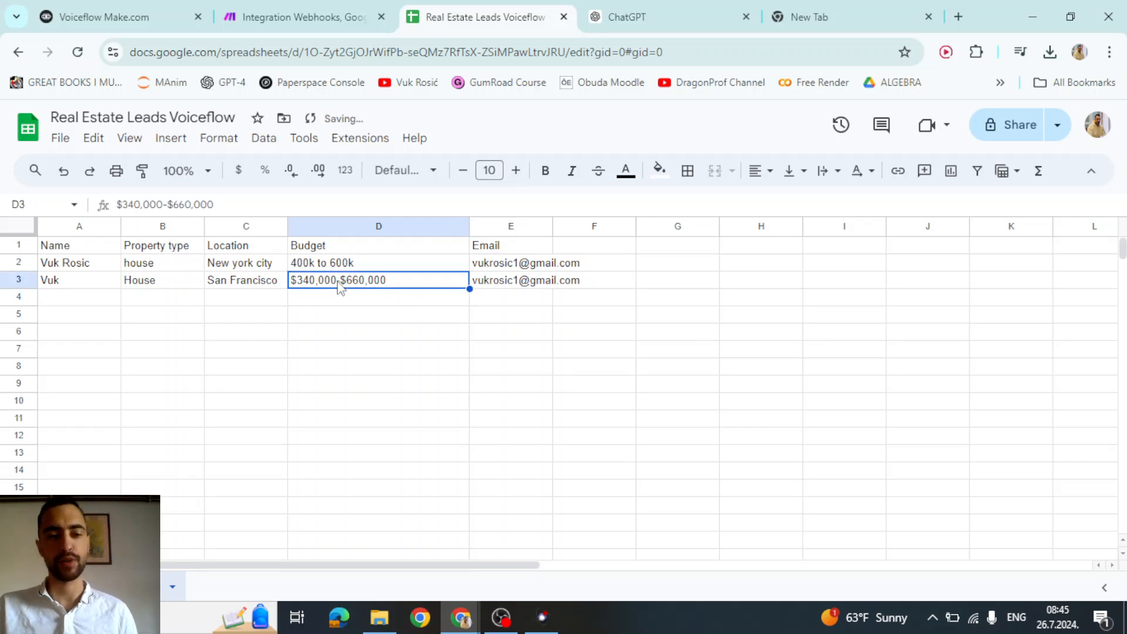